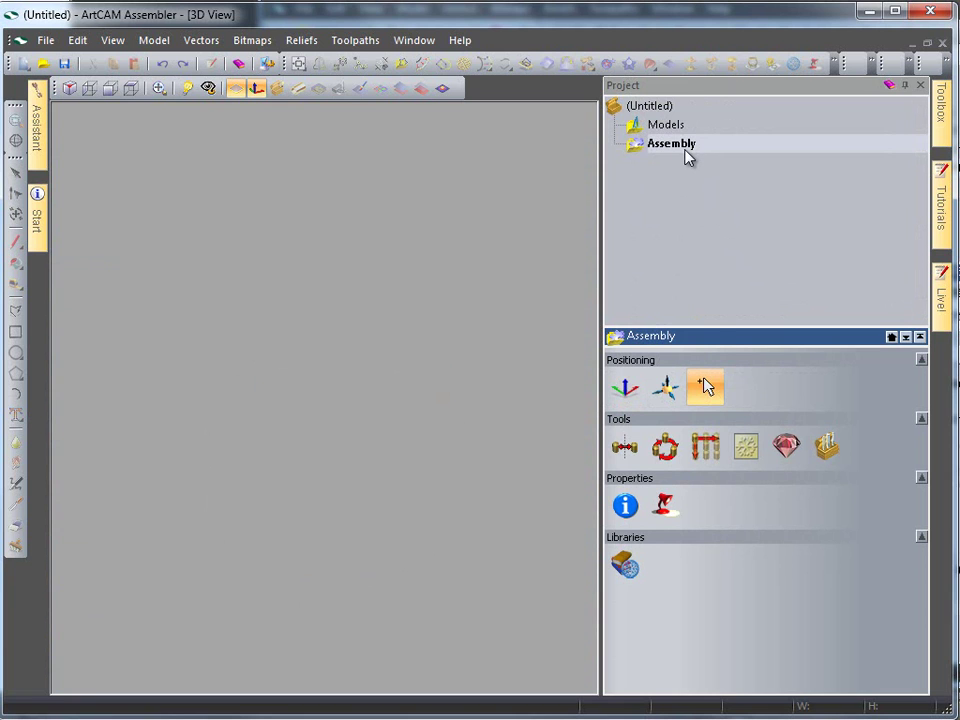
Step: Load the Clusters and Rings component library and scroll to the plain cluster heads
left_click(624, 568)
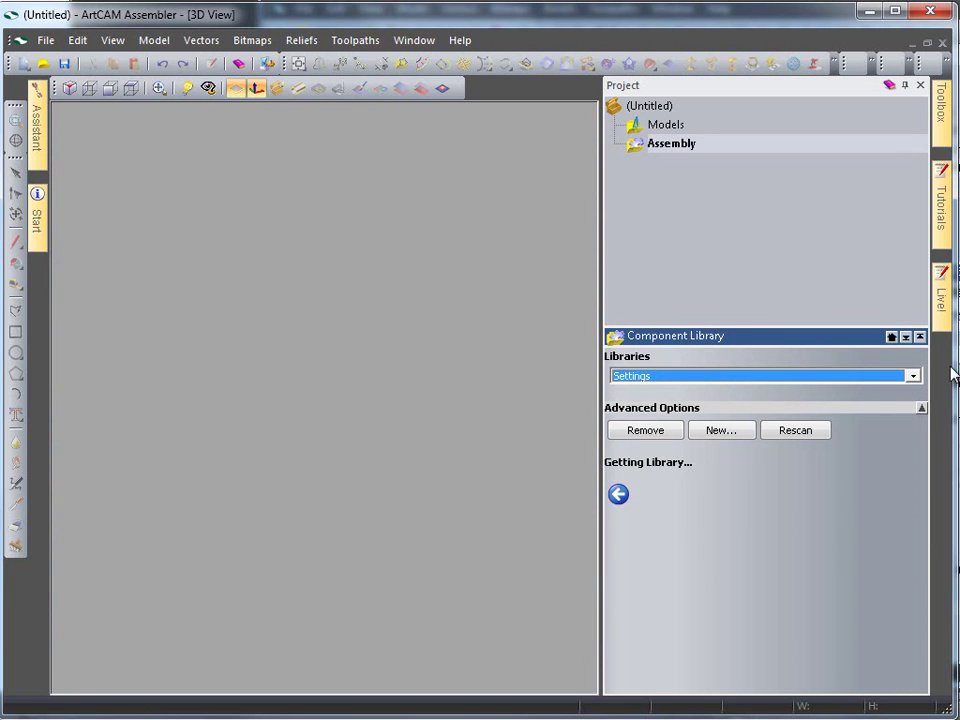
left_click(913, 375)
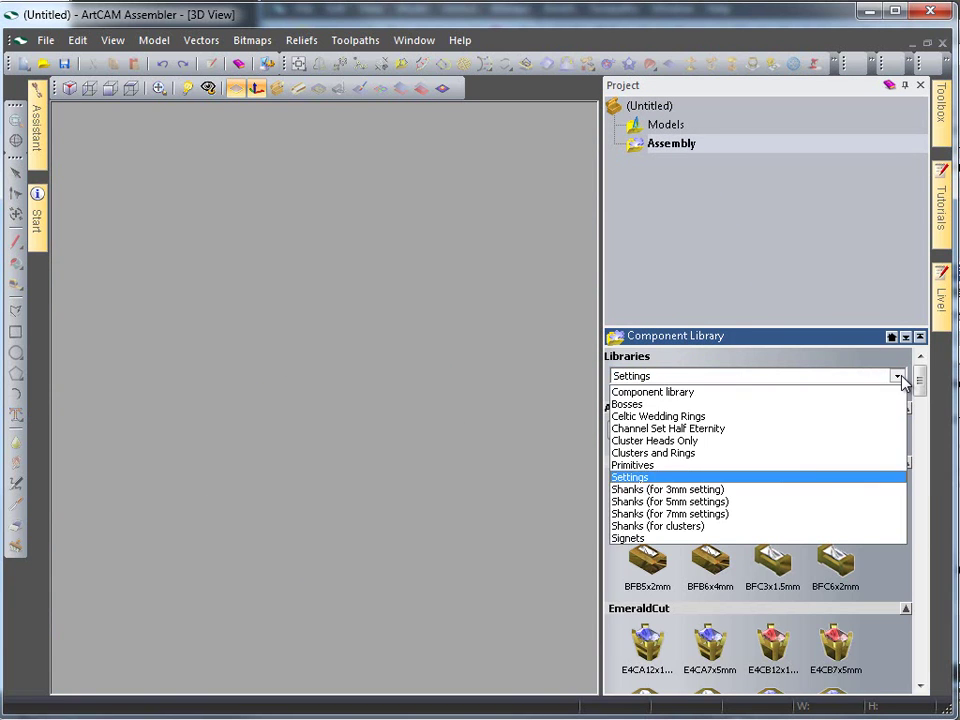
left_click(721, 455)
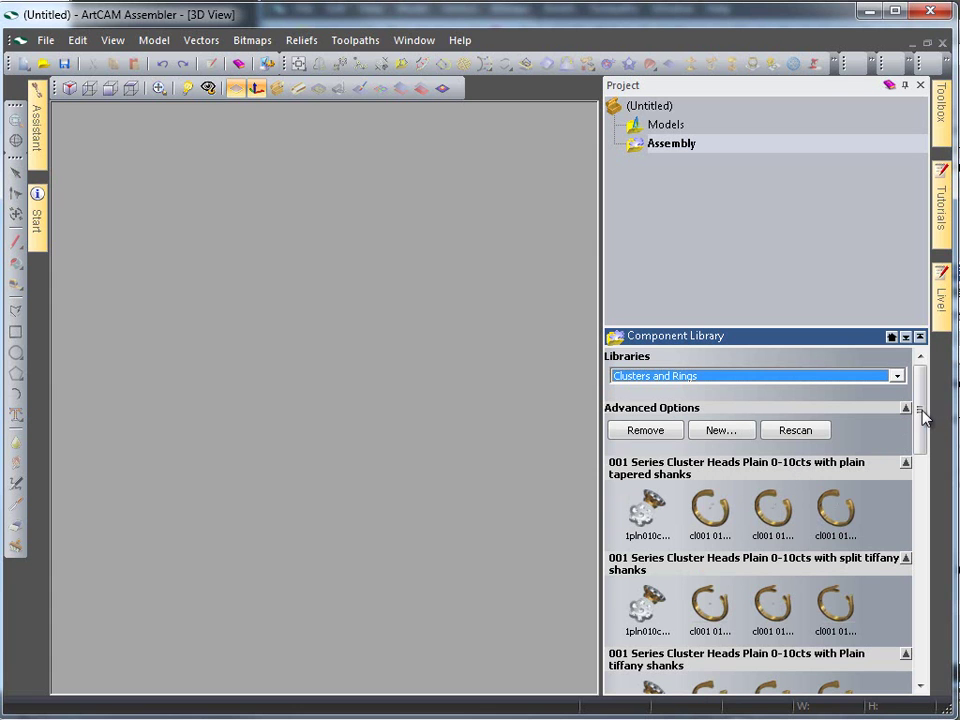
left_click_drag(924, 415, 862, 443)
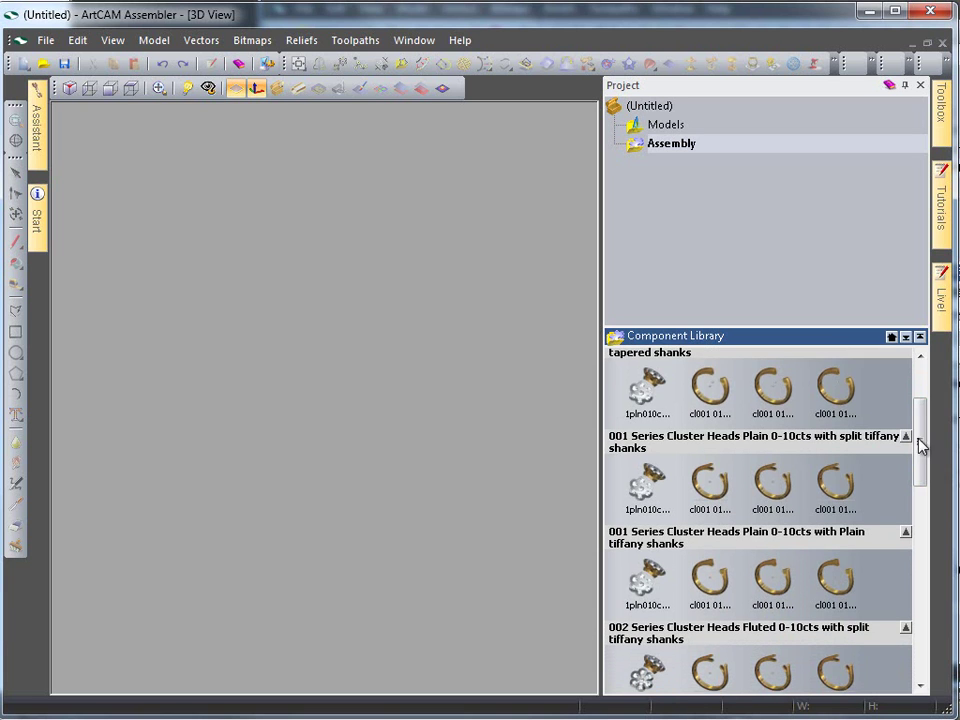
left_click_drag(921, 446, 921, 462)
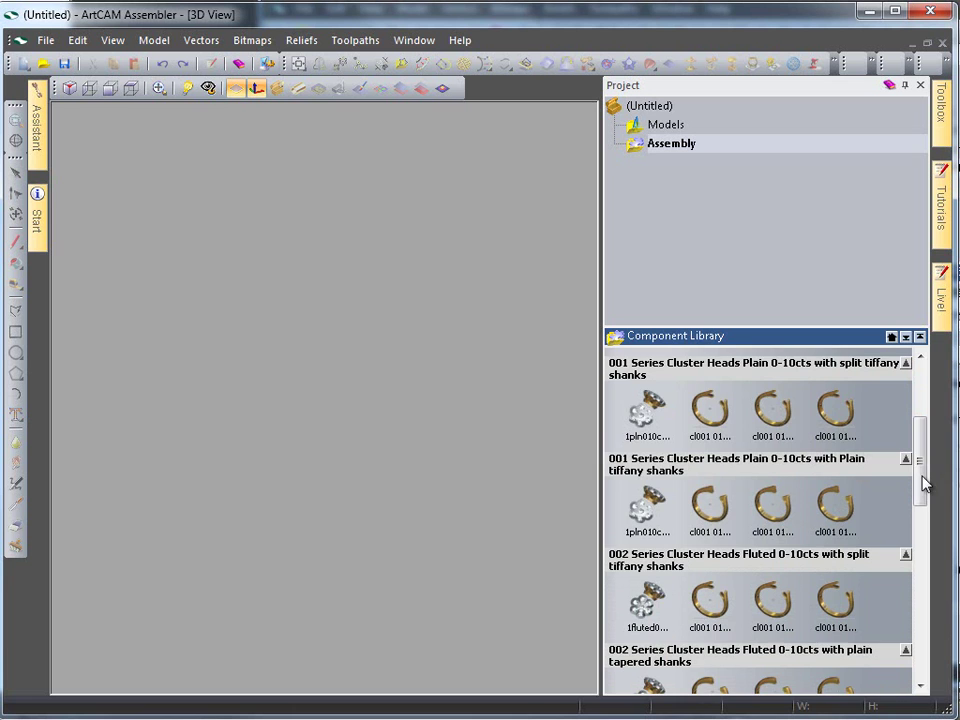
left_click_drag(925, 484, 896, 441)
Step: Import the 1pln010ct plain cluster head with a centre gem diameter of 3
left_click(642, 455)
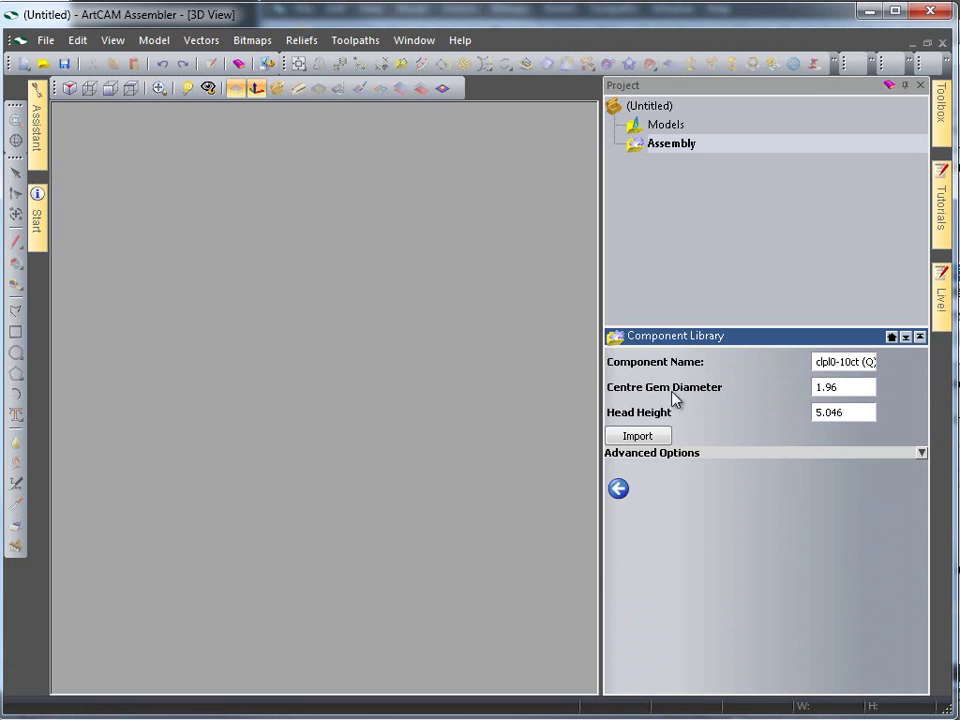
left_click_drag(836, 388, 814, 390)
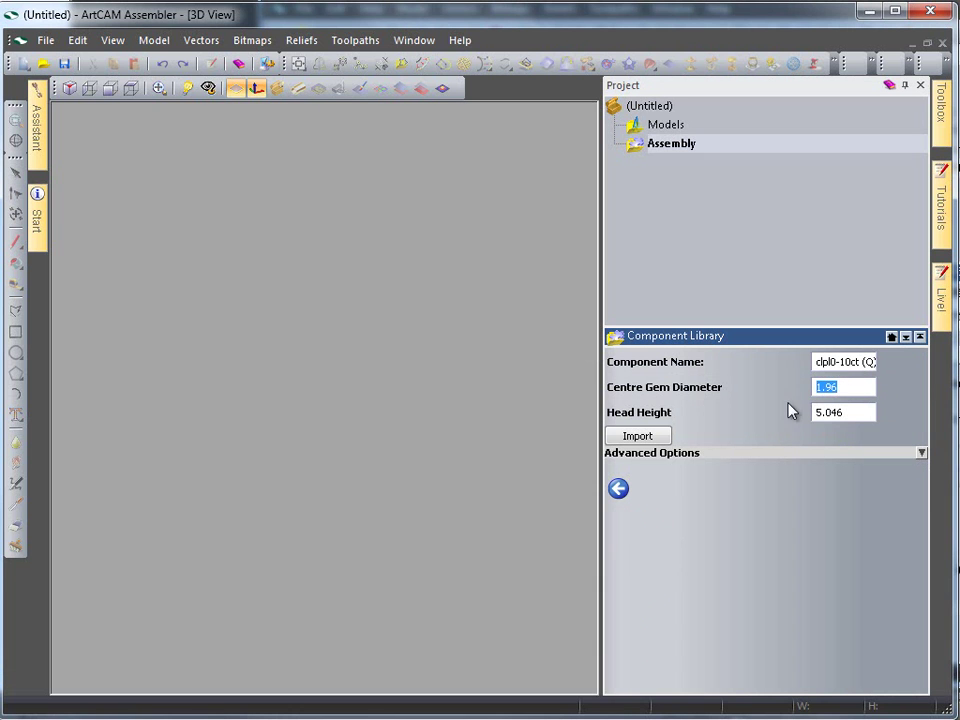
left_click(645, 441)
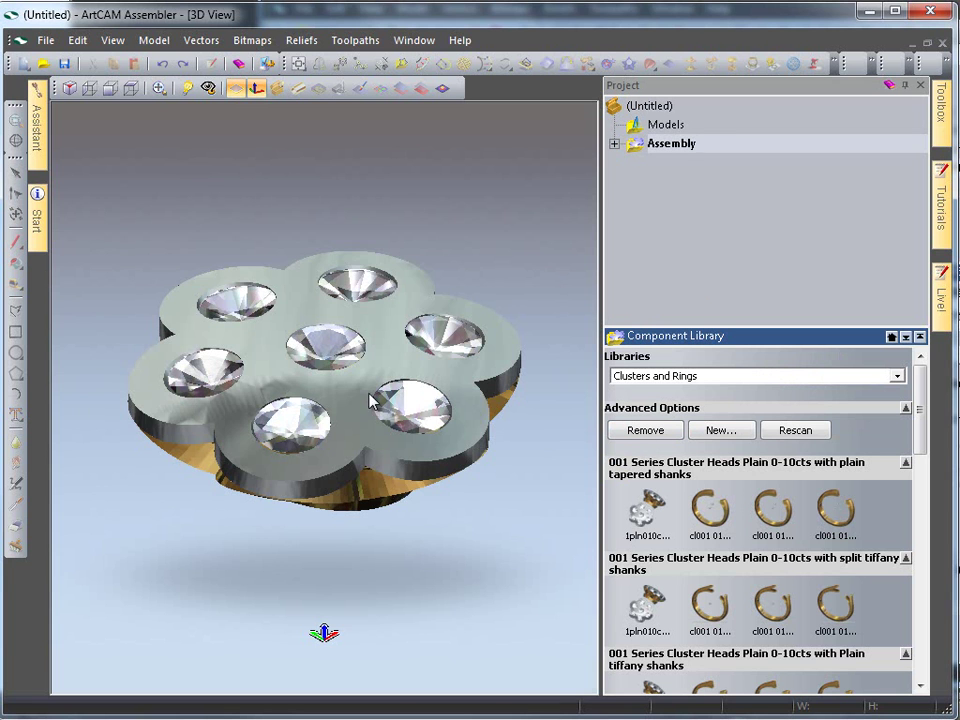
Step: Import a plain tapered shank in ring size Q, 3 mm wide, beneath the cluster head
left_click_drag(430, 180, 386, 392)
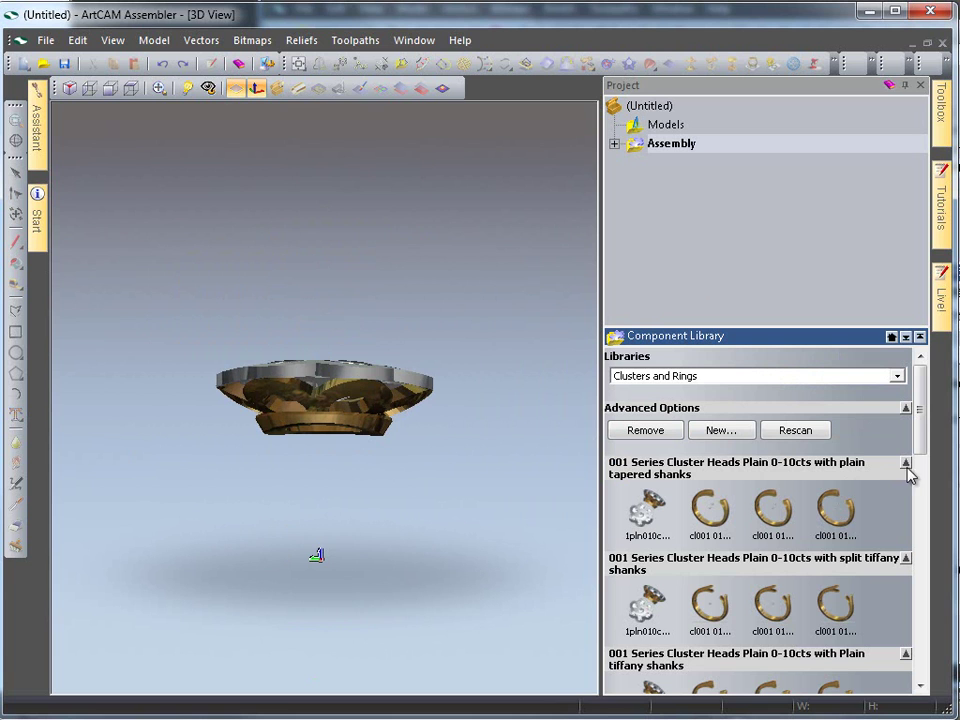
scroll(924, 437, "down", 3)
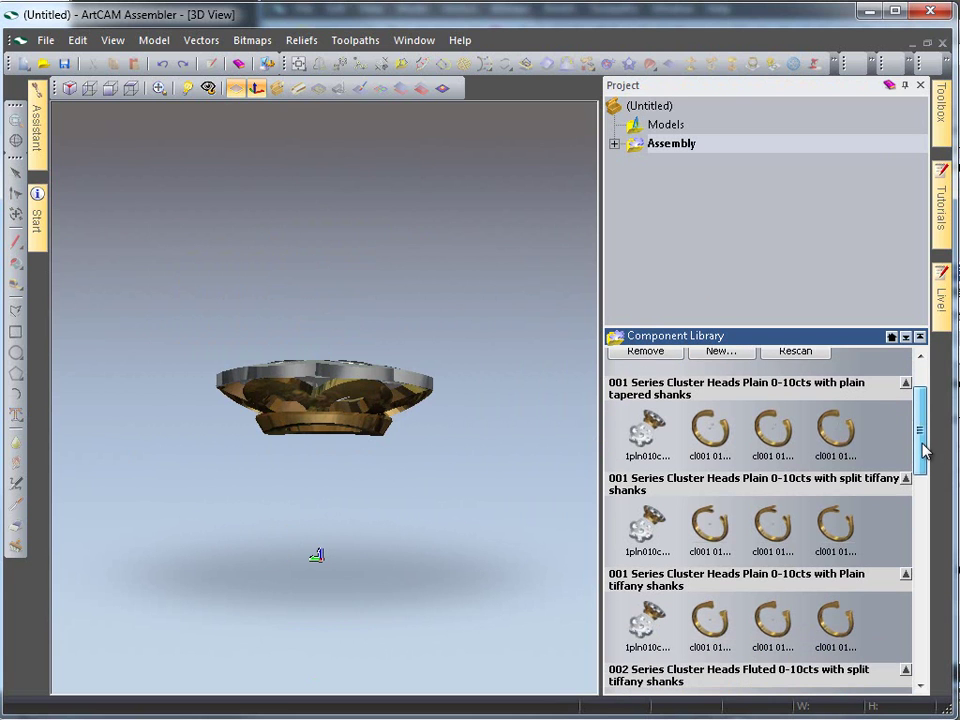
double_click(781, 441)
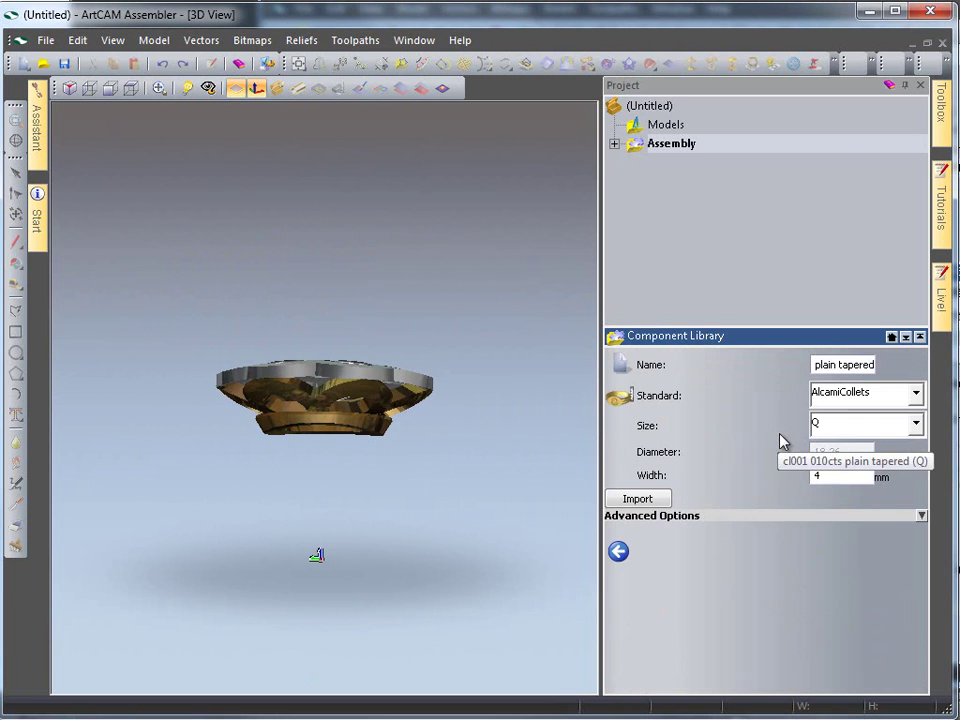
left_click(916, 425)
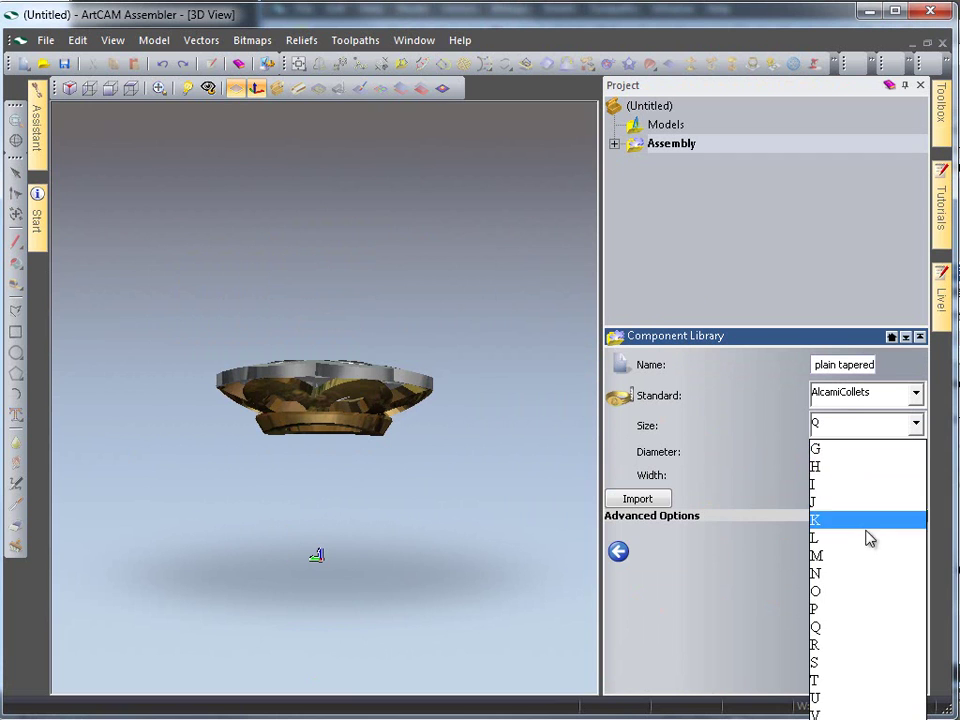
left_click(864, 628)
double_click(831, 477)
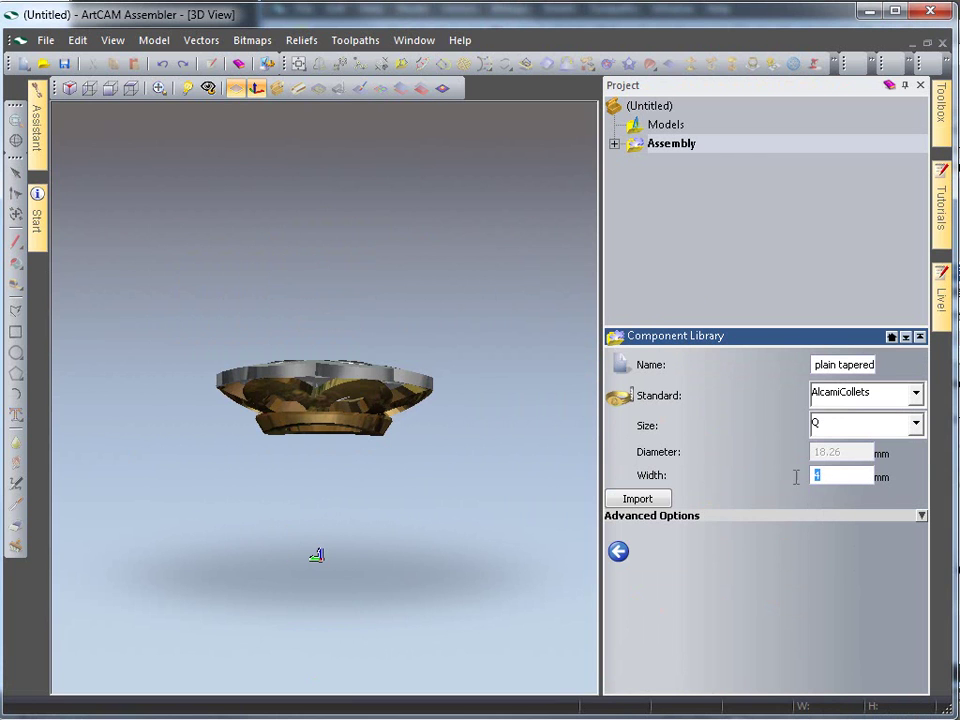
left_click(648, 500)
left_click_drag(386, 454, 418, 280)
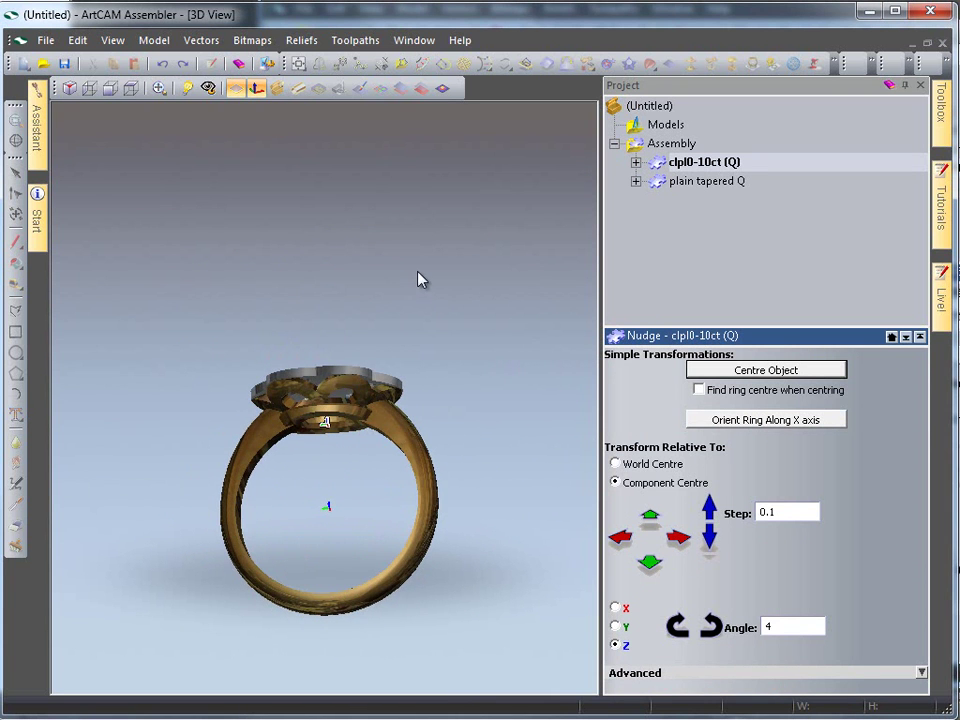
Step: Hide the clpl0-10ct (Q) cluster head
left_click(695, 164)
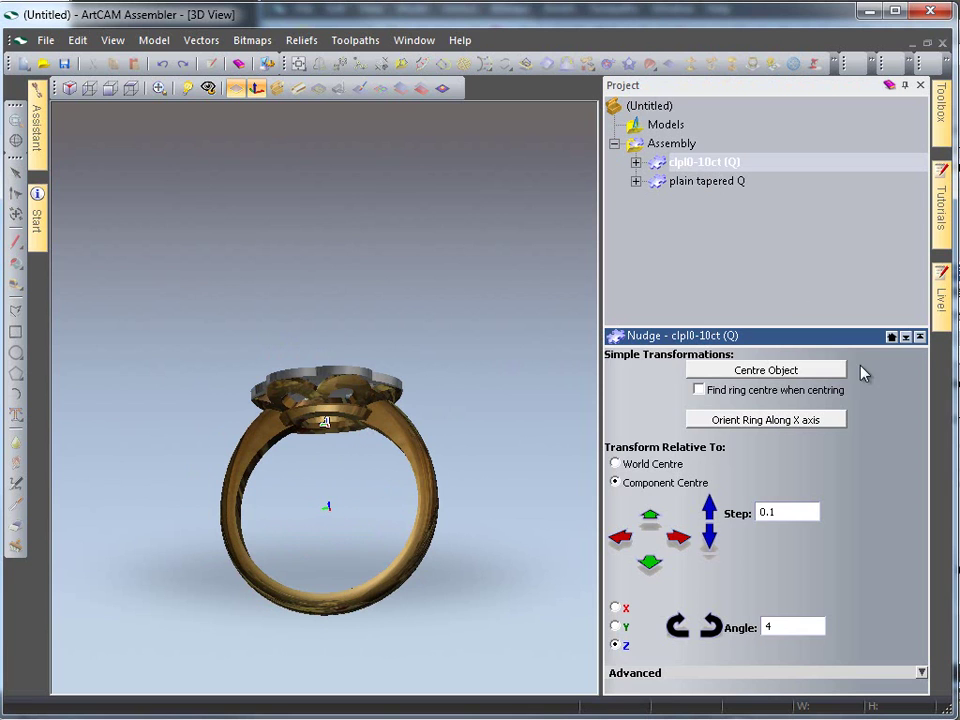
left_click(893, 336)
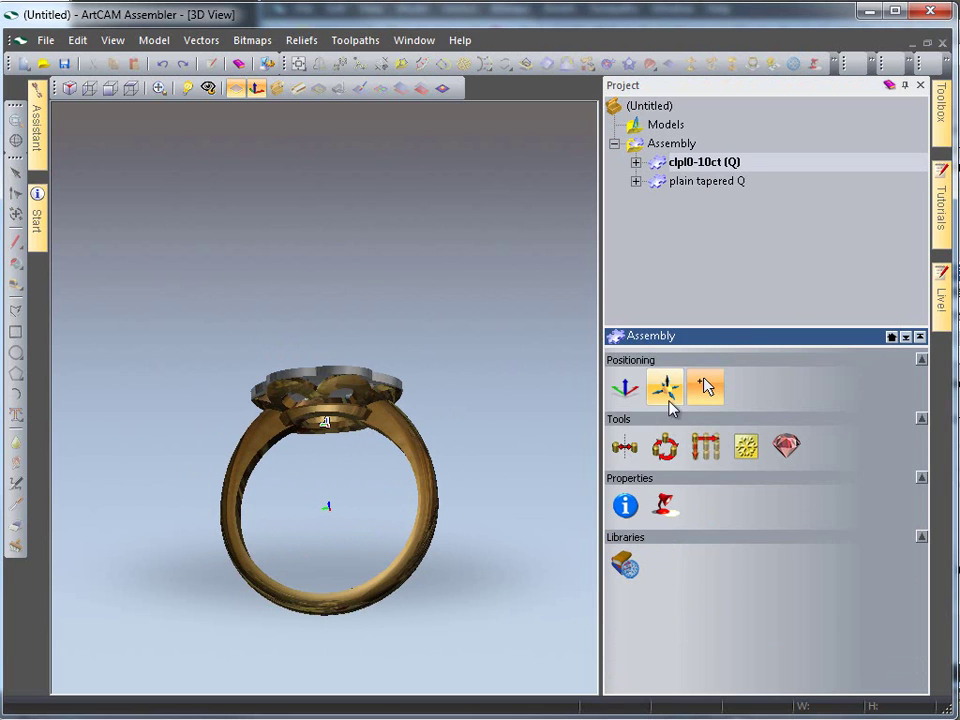
right_click(694, 164)
left_click(729, 205)
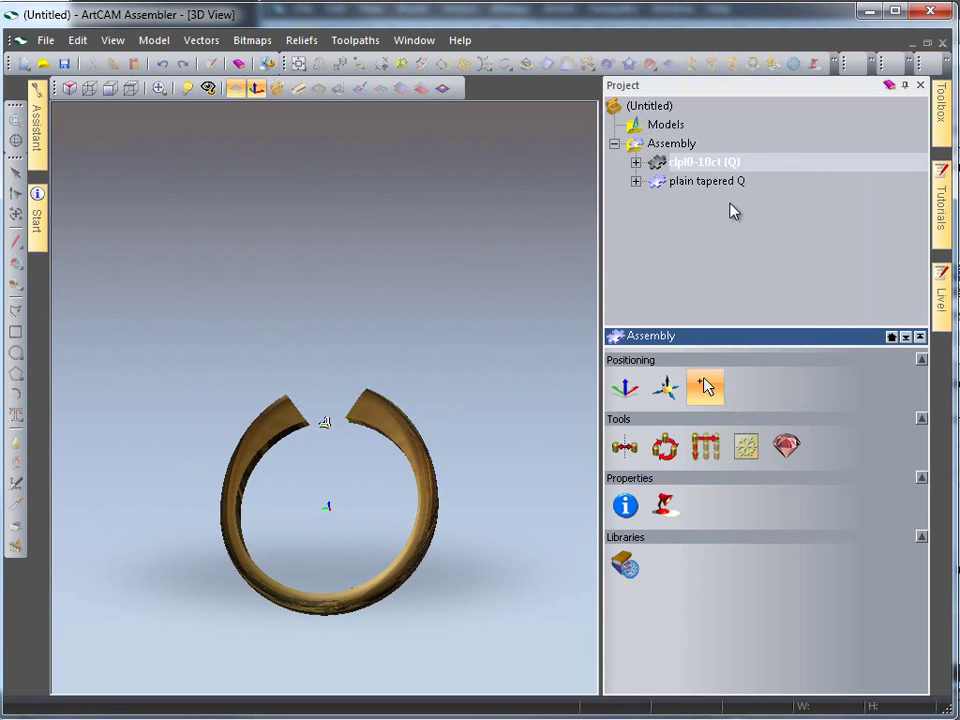
Step: Raise the whole assembly's gold material ambient lighting to 57
left_click(663, 506)
left_click(671, 143)
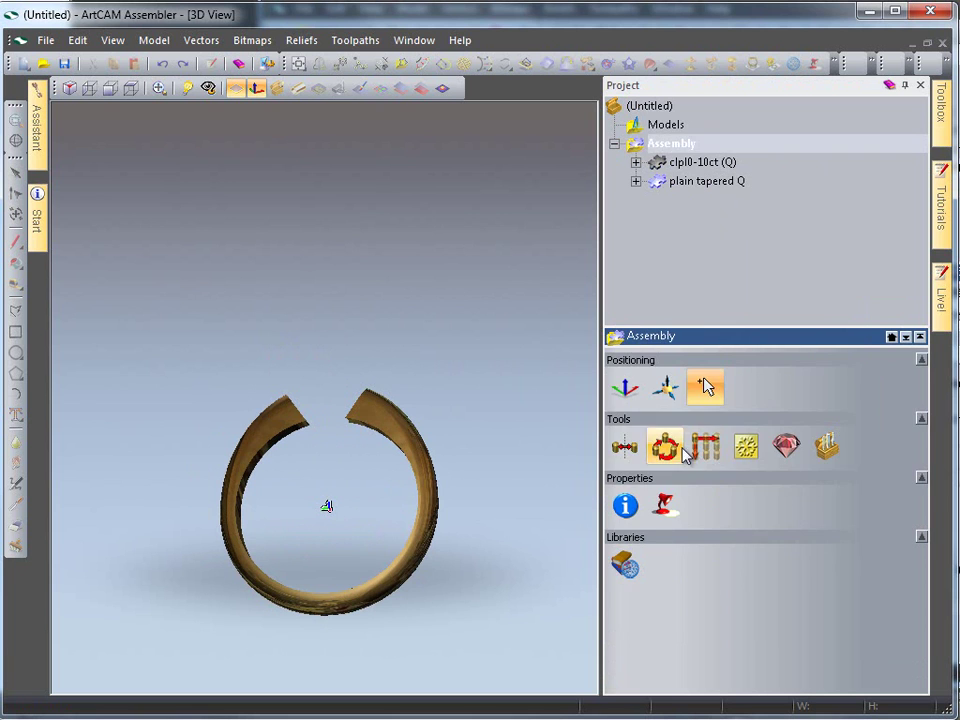
left_click(666, 506)
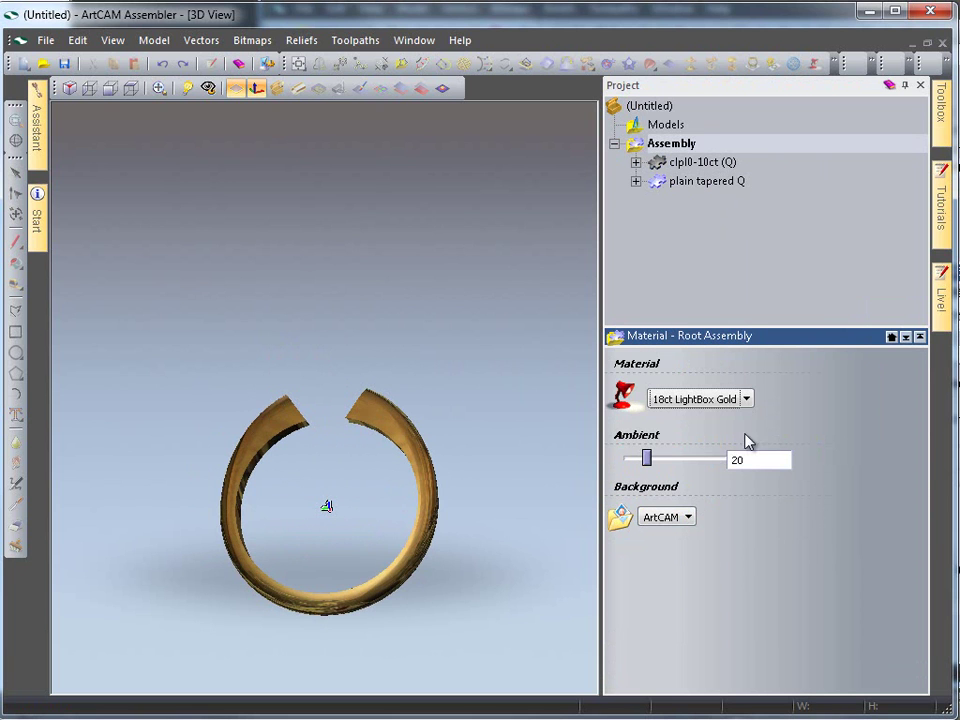
left_click_drag(655, 456, 659, 461)
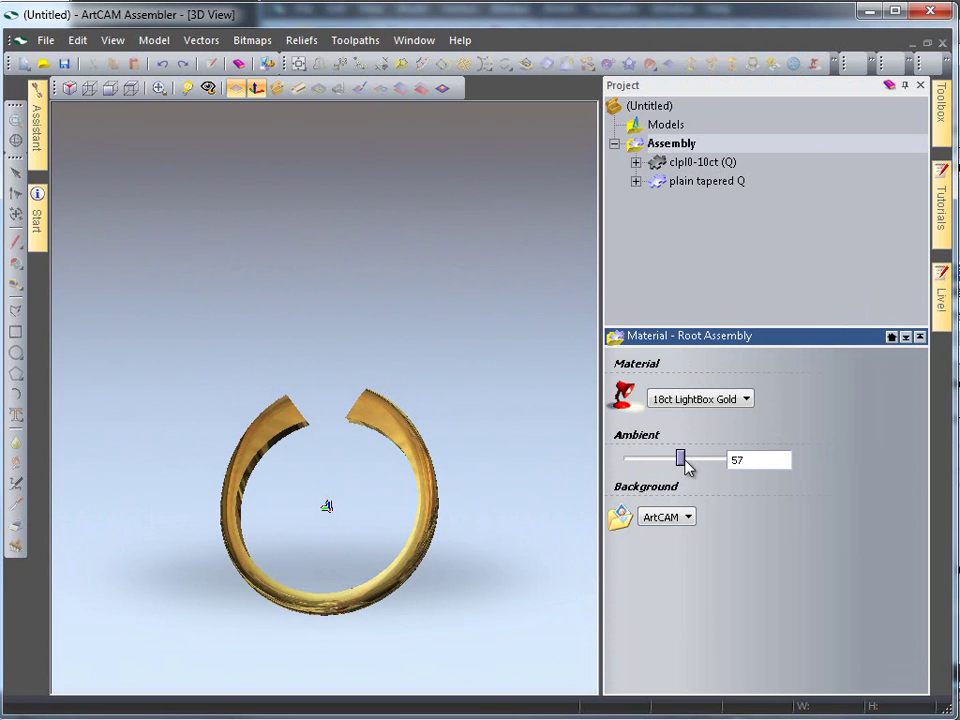
left_click(891, 336)
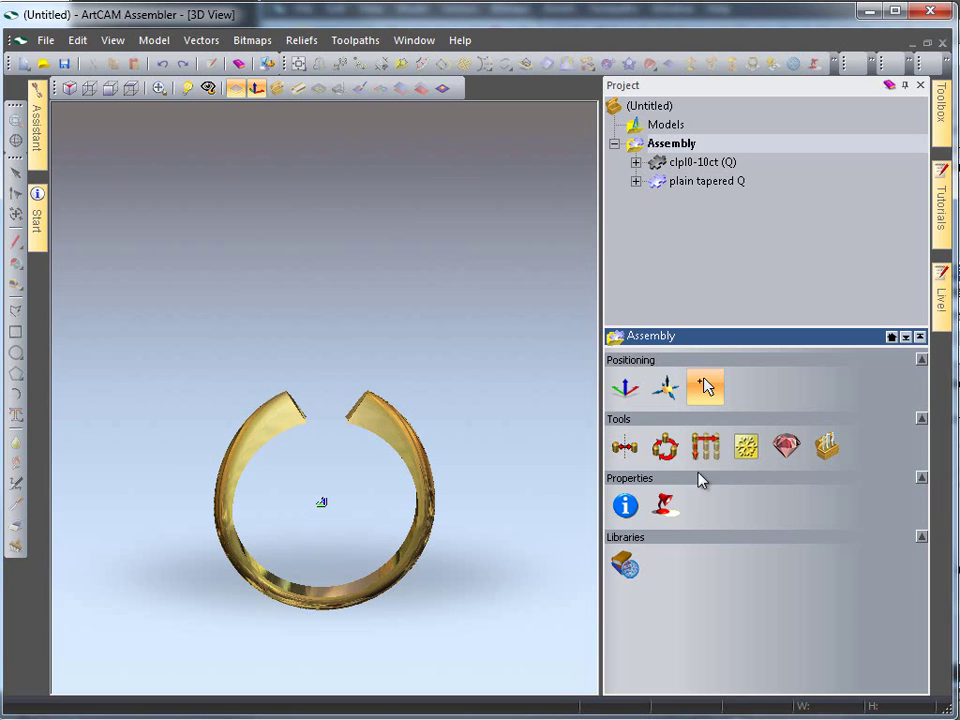
Step: Import another plain cluster head from the library onto the ring
left_click(624, 565)
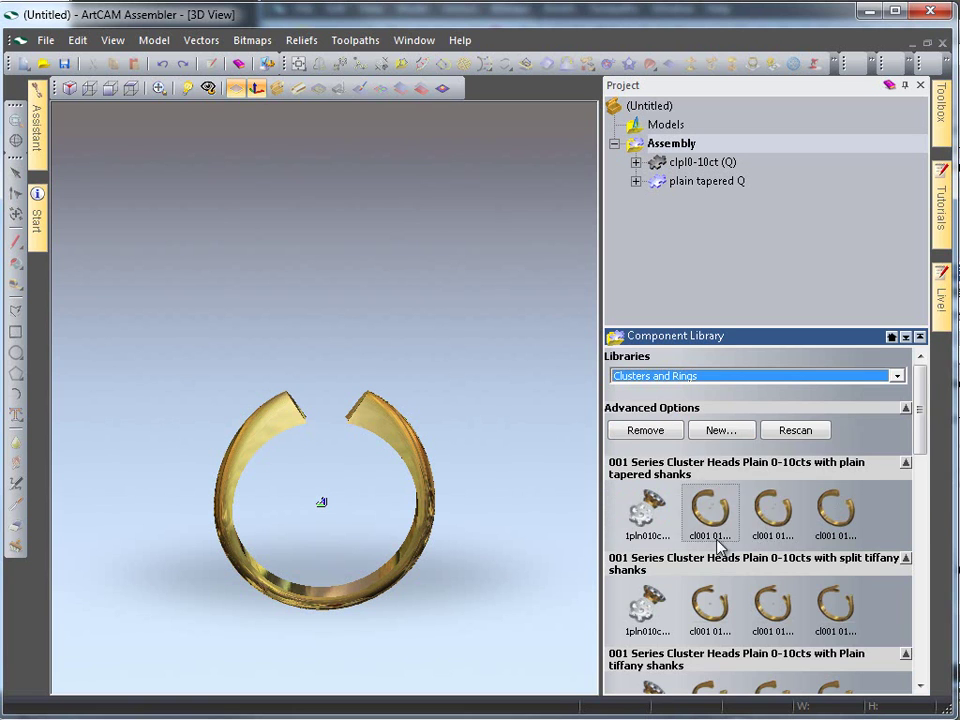
scroll(926, 428, "down", 3)
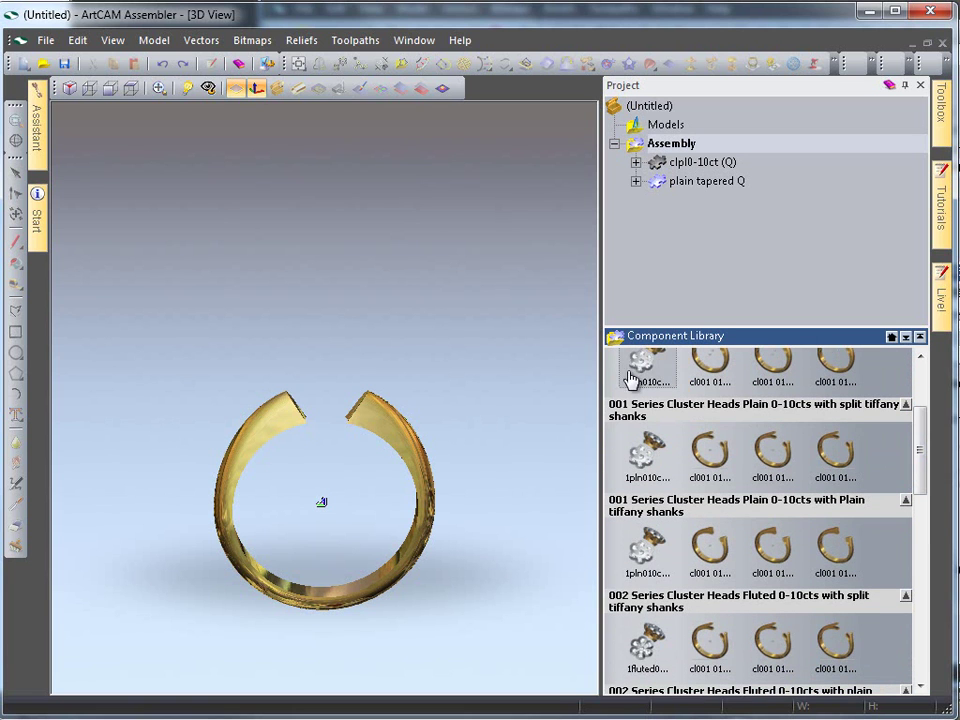
left_click(644, 371)
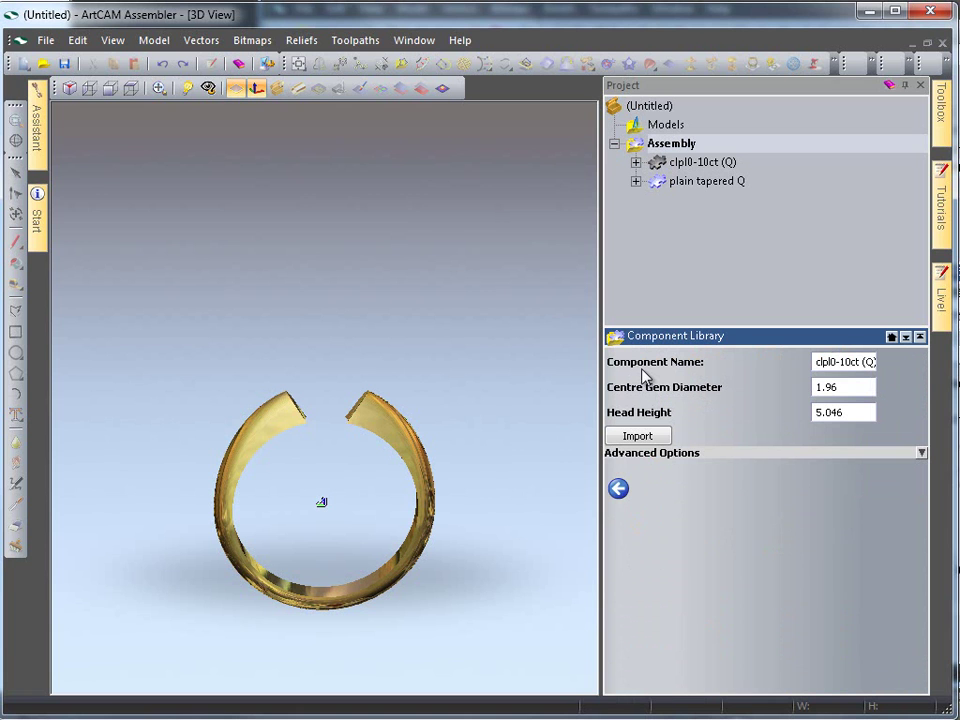
left_click(853, 388)
left_click(640, 437)
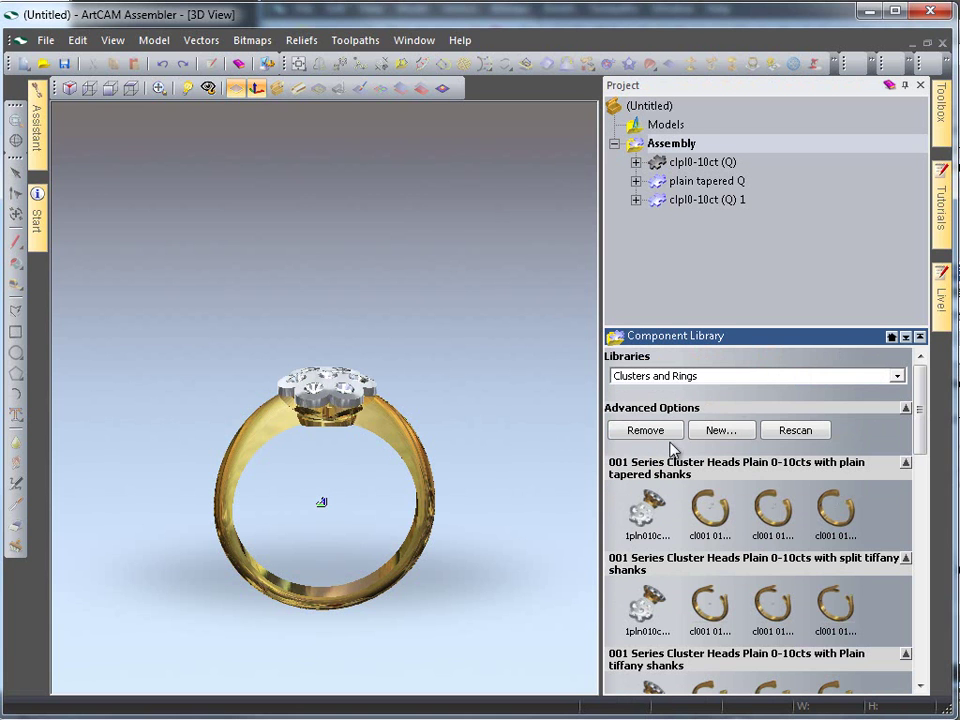
left_click_drag(290, 425, 400, 450)
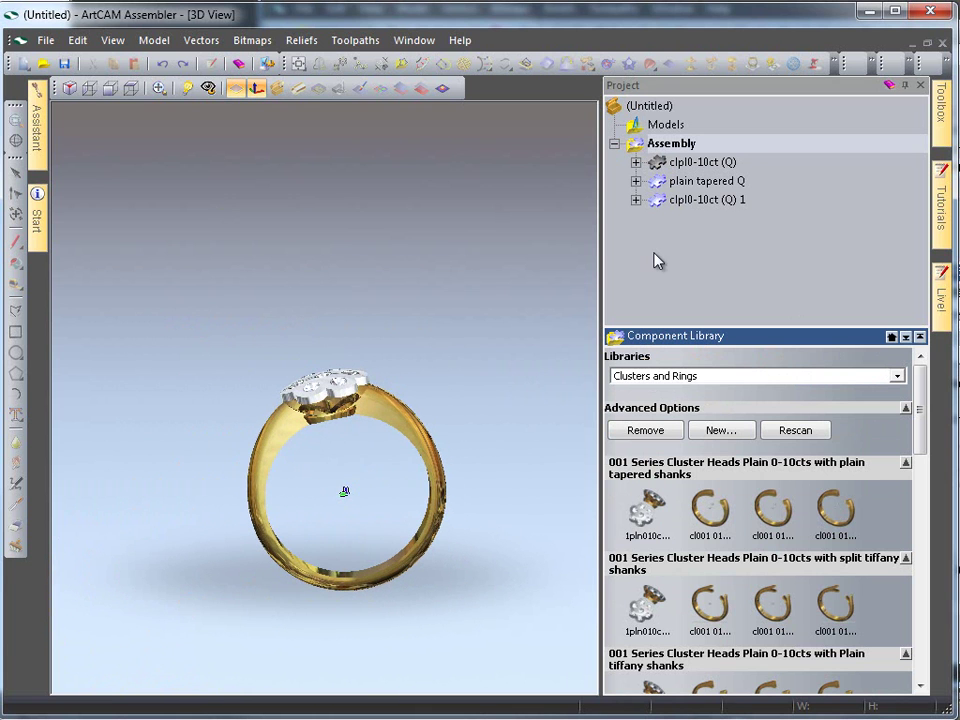
Step: Hide the plain tapered Q shank
left_click(692, 200)
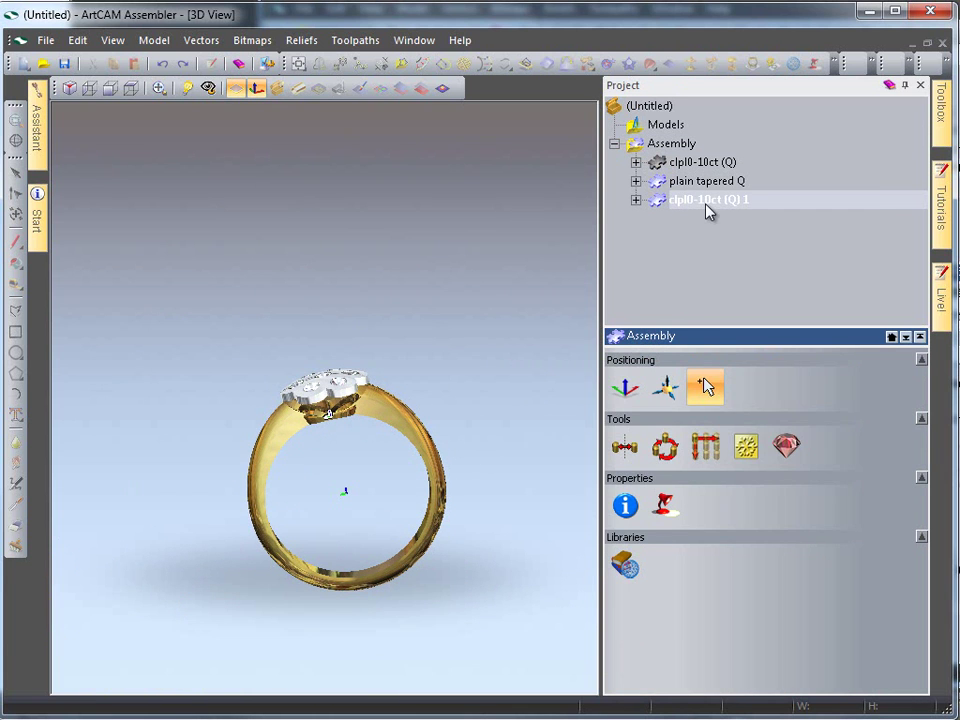
right_click(708, 206)
left_click(700, 185)
right_click(697, 187)
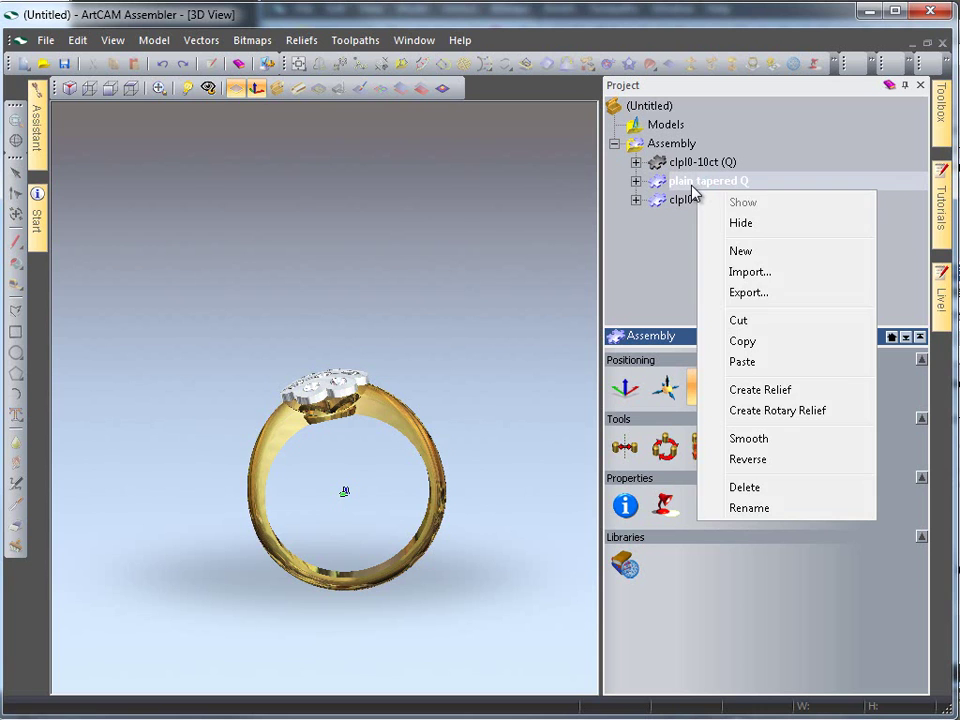
left_click(740, 225)
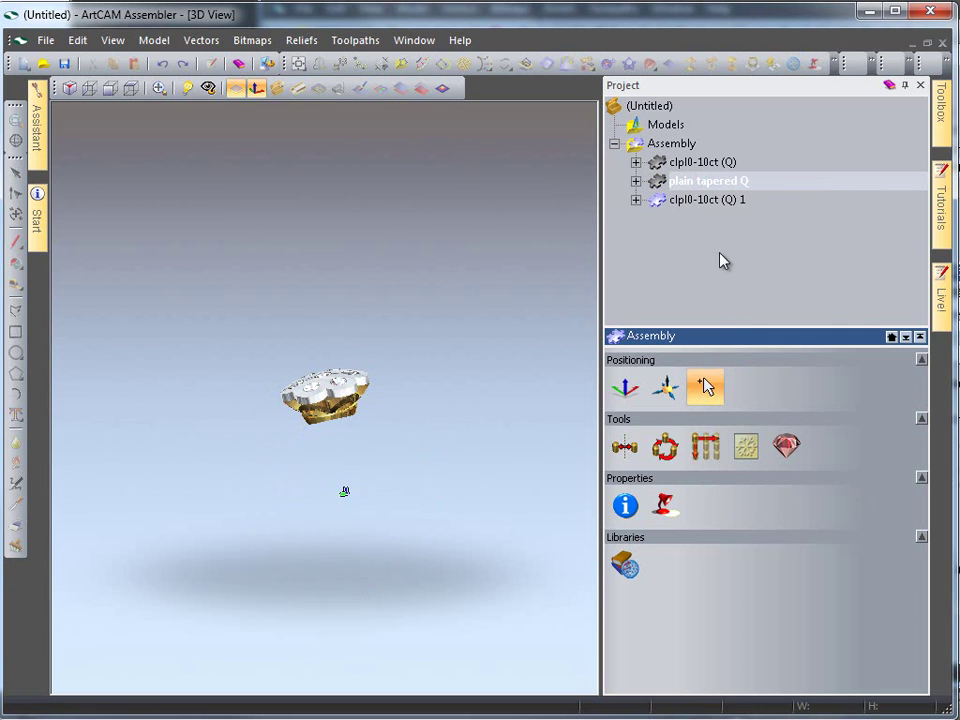
Step: Import a Split Tiffany shank in size Q with a 3 mm width
left_click(633, 552)
scroll(928, 452, "down", 5)
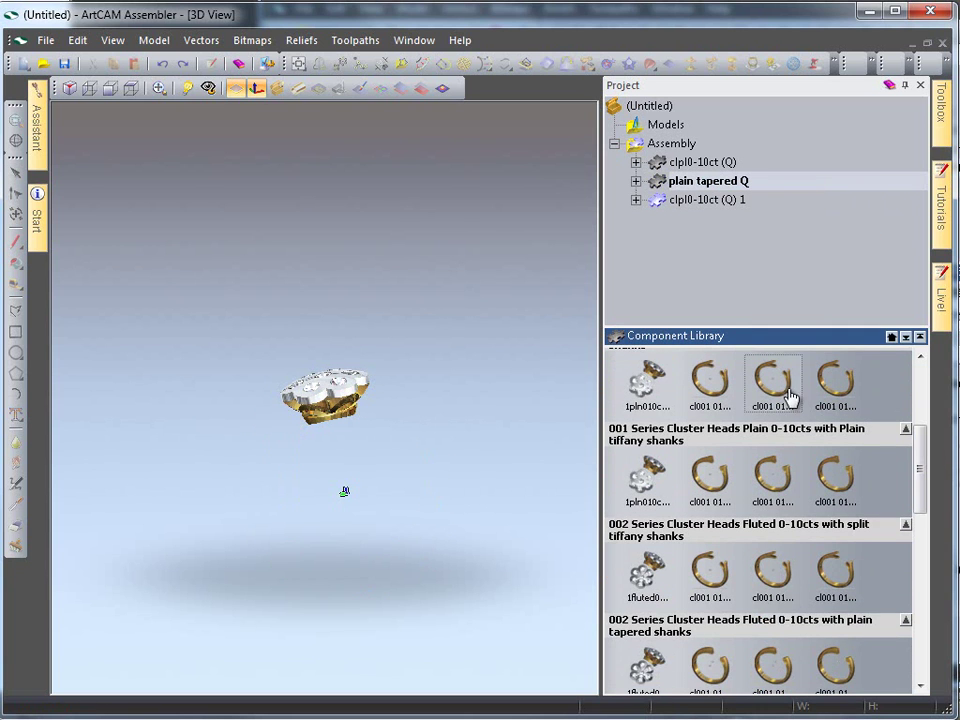
left_click(785, 400)
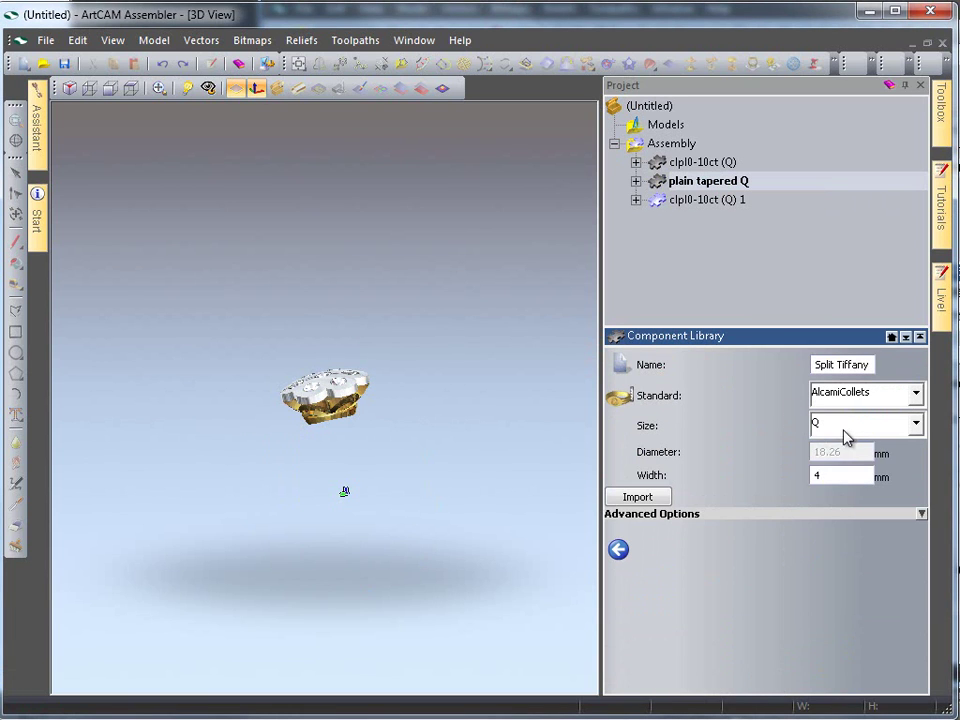
left_click(889, 427)
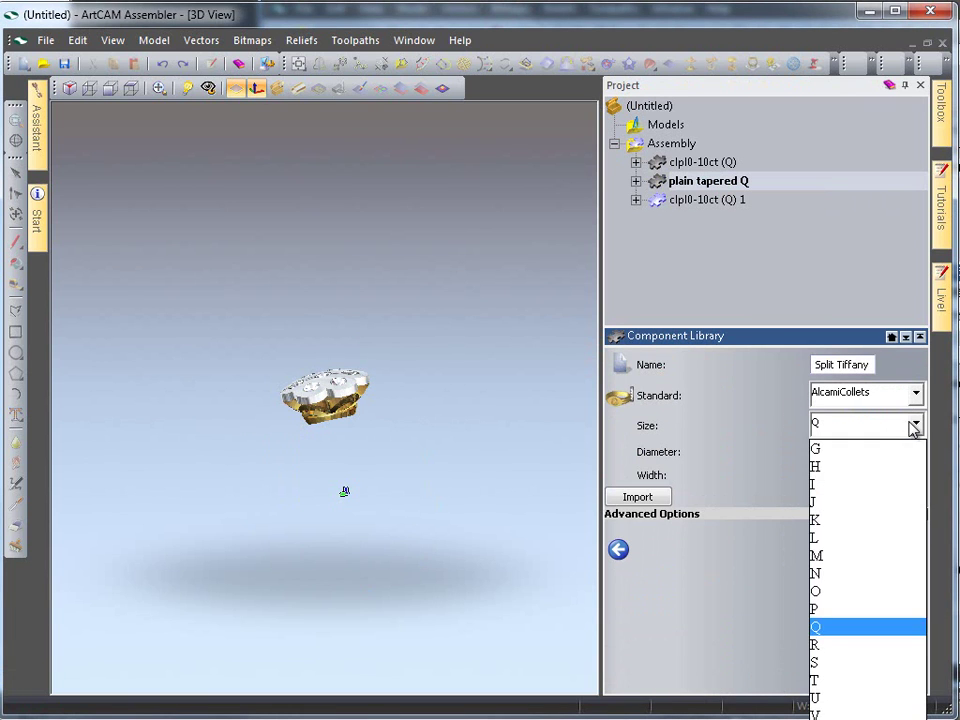
left_click(838, 630)
left_click(828, 477)
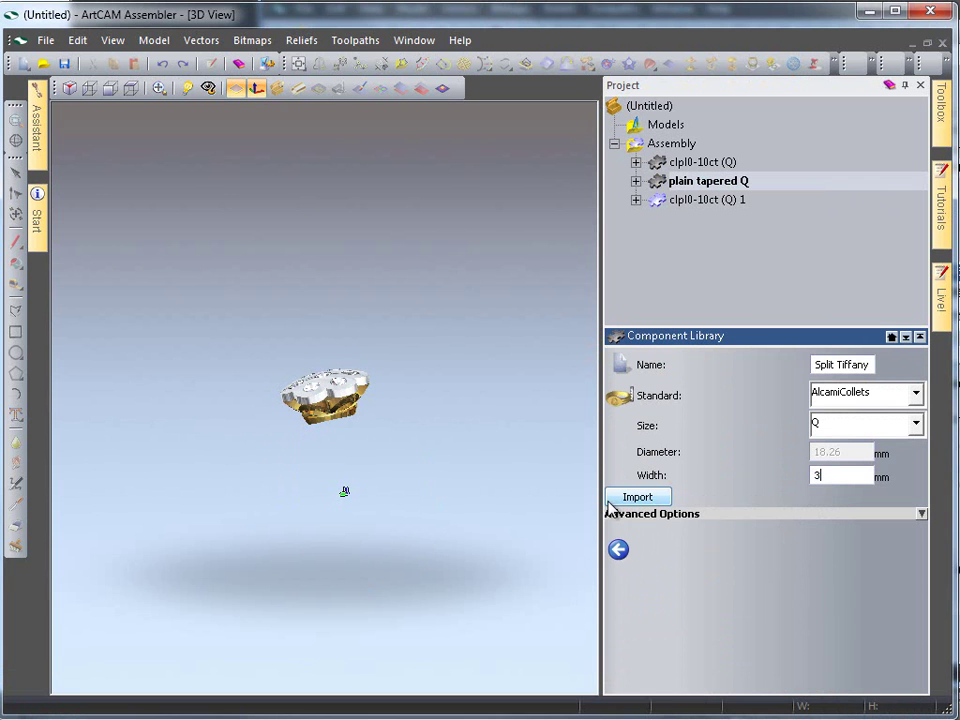
left_click(640, 498)
left_click_drag(450, 292, 332, 514)
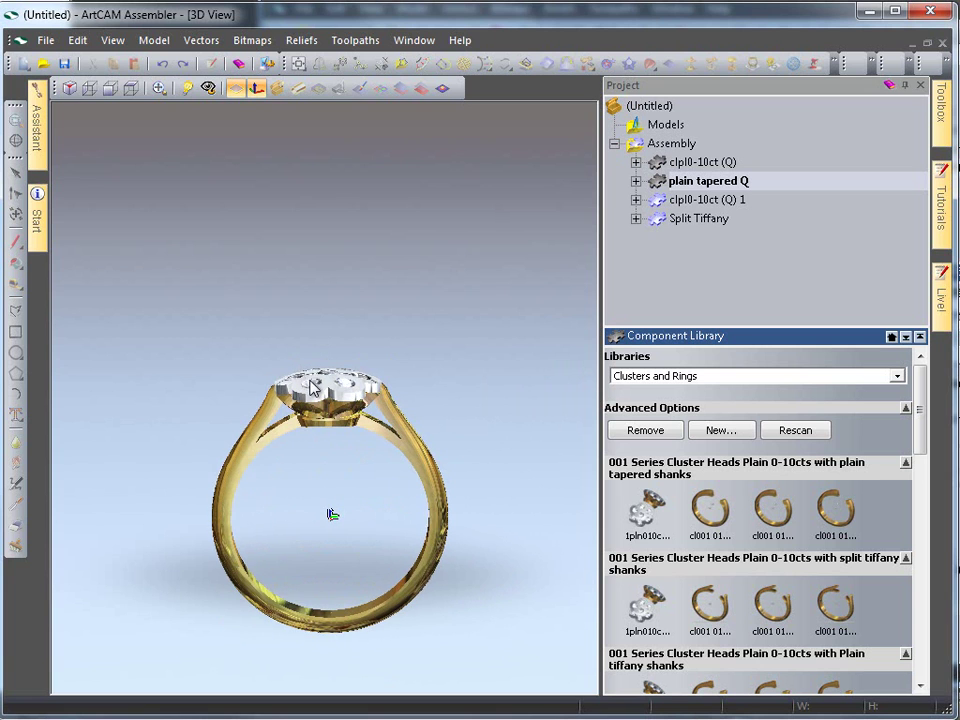
Step: Expand the clpl0-10ct (Q) 1 head and nudge the q ub part down into the ring
left_click(636, 199)
left_click(657, 218)
left_click(657, 274)
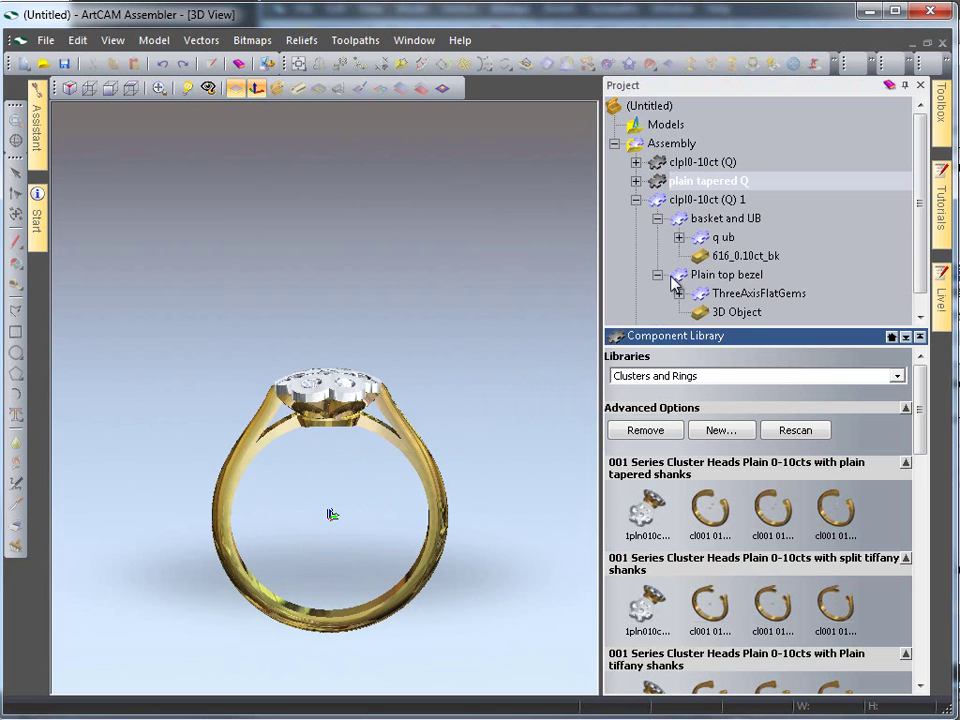
left_click(708, 236)
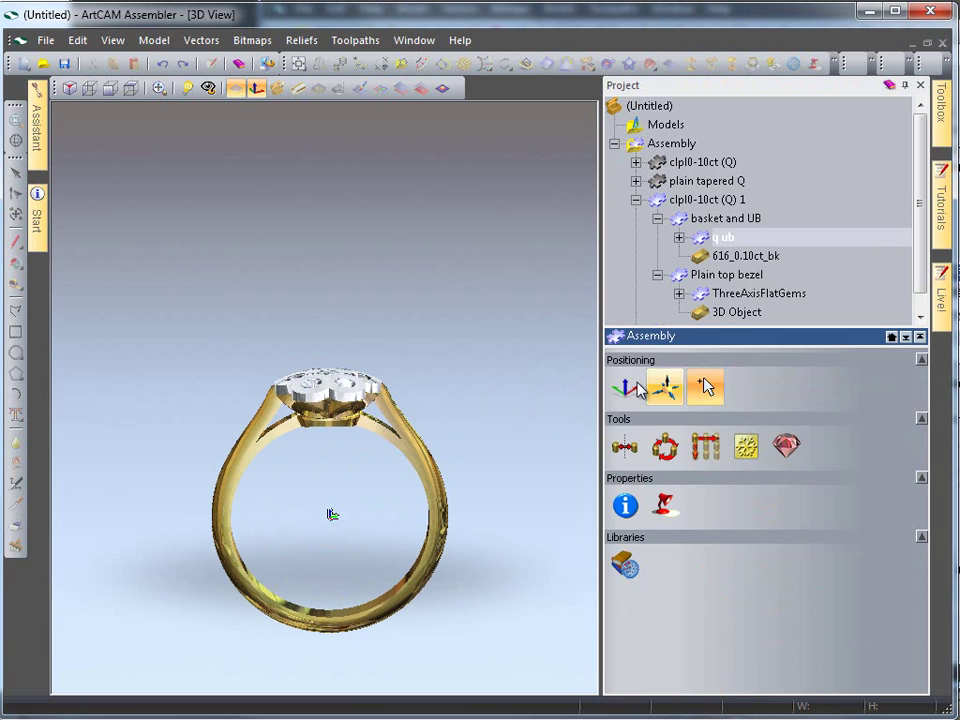
left_click(705, 385)
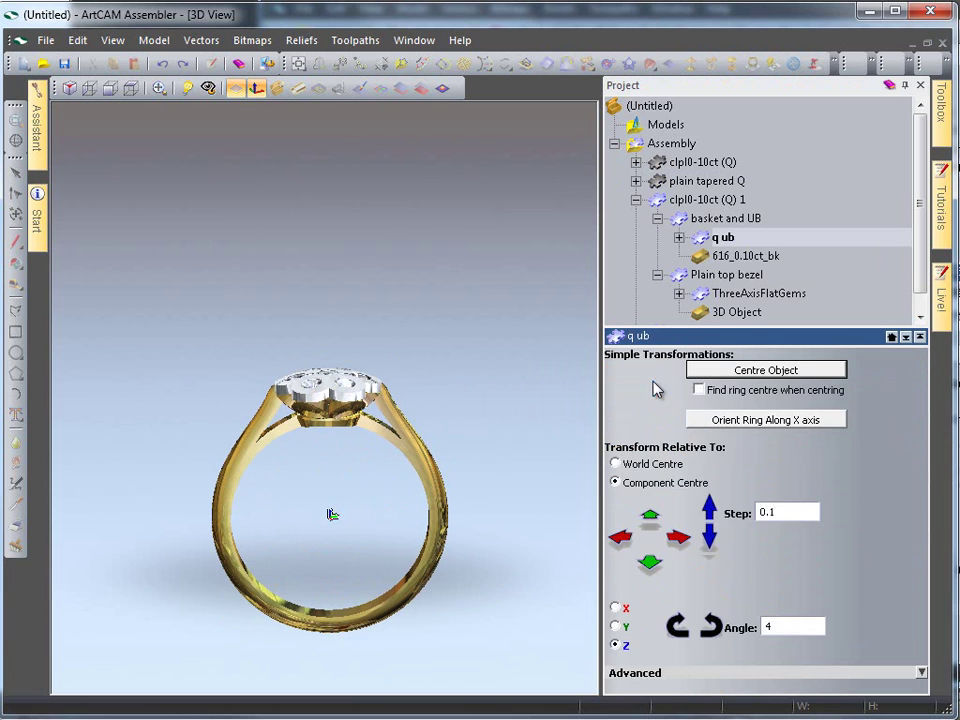
left_click(718, 507)
left_click(714, 546)
left_click(714, 546)
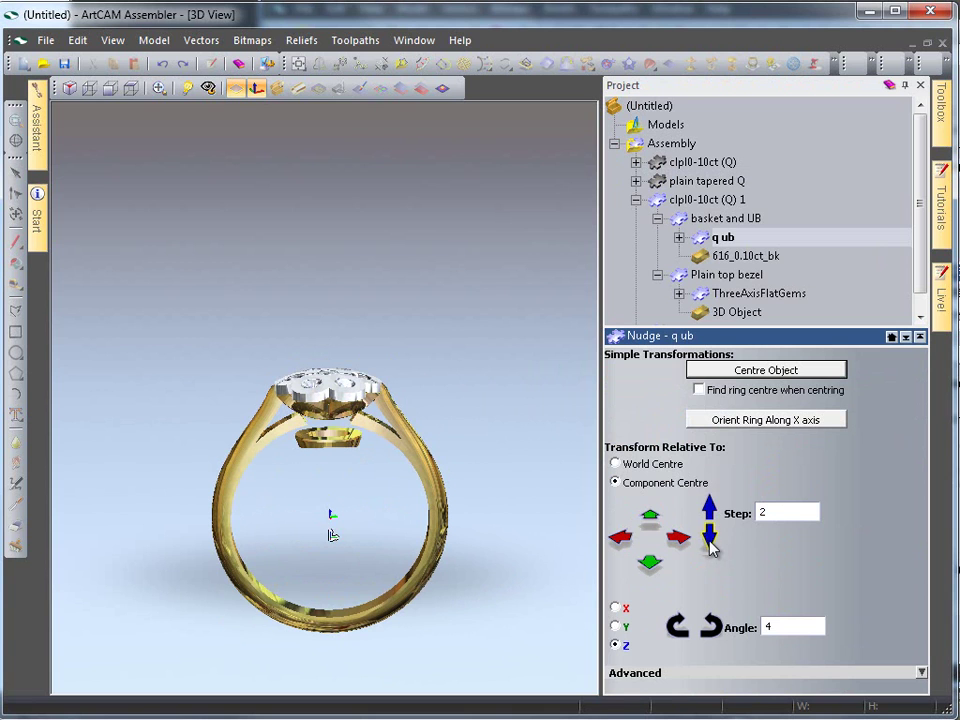
left_click(714, 546)
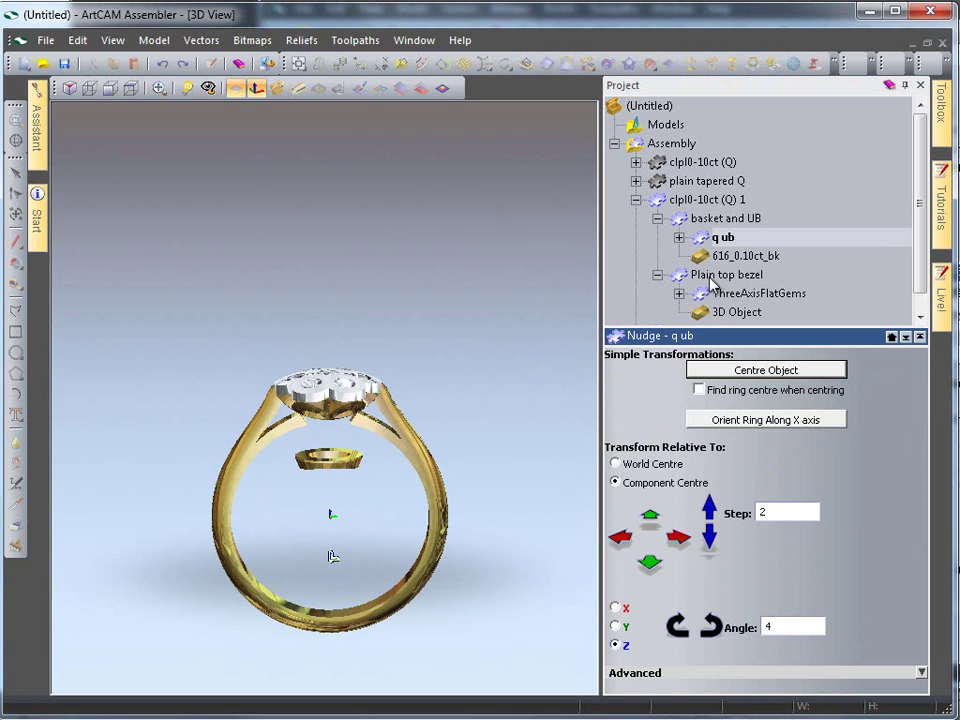
Step: Nudge the 616_0.10ct_bk basket up three steps above the bezel
left_click(716, 258)
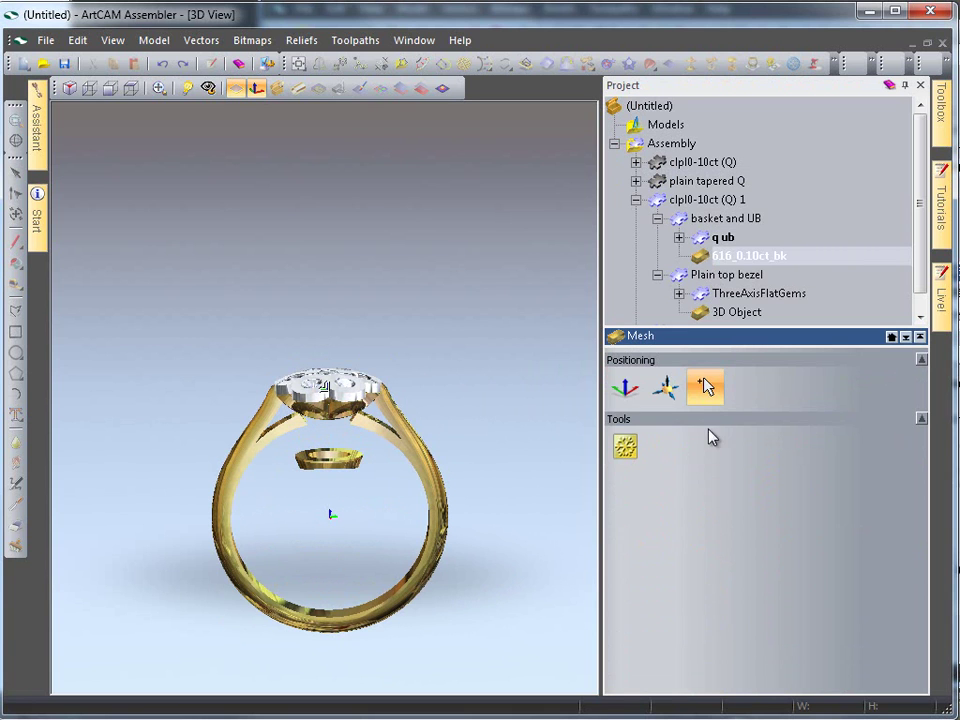
left_click(638, 383)
left_click(709, 508)
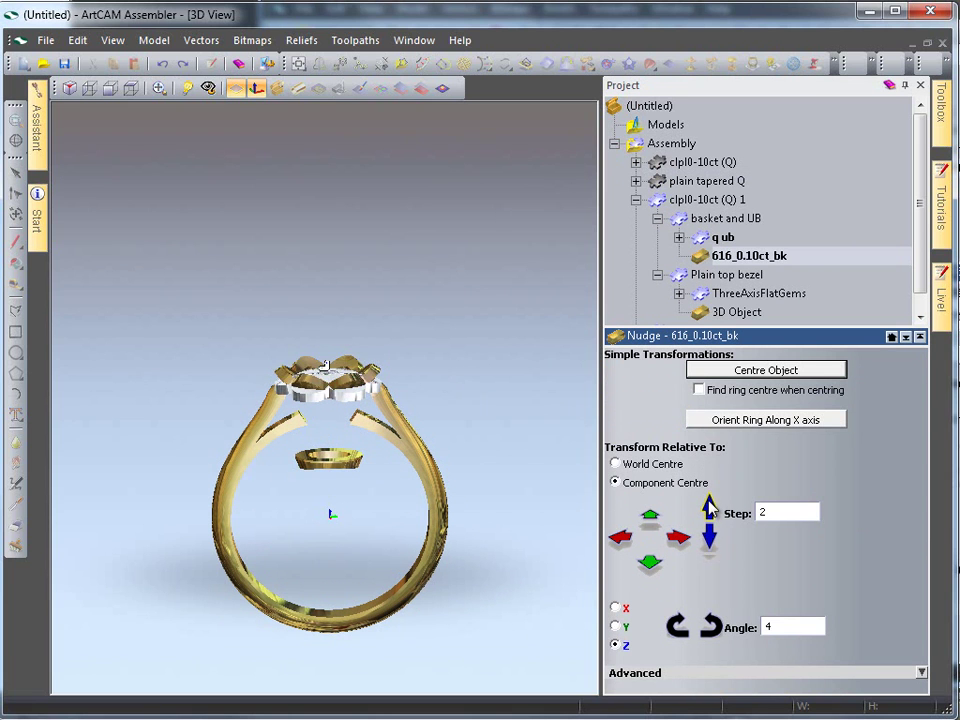
left_click(709, 508)
left_click(709, 508)
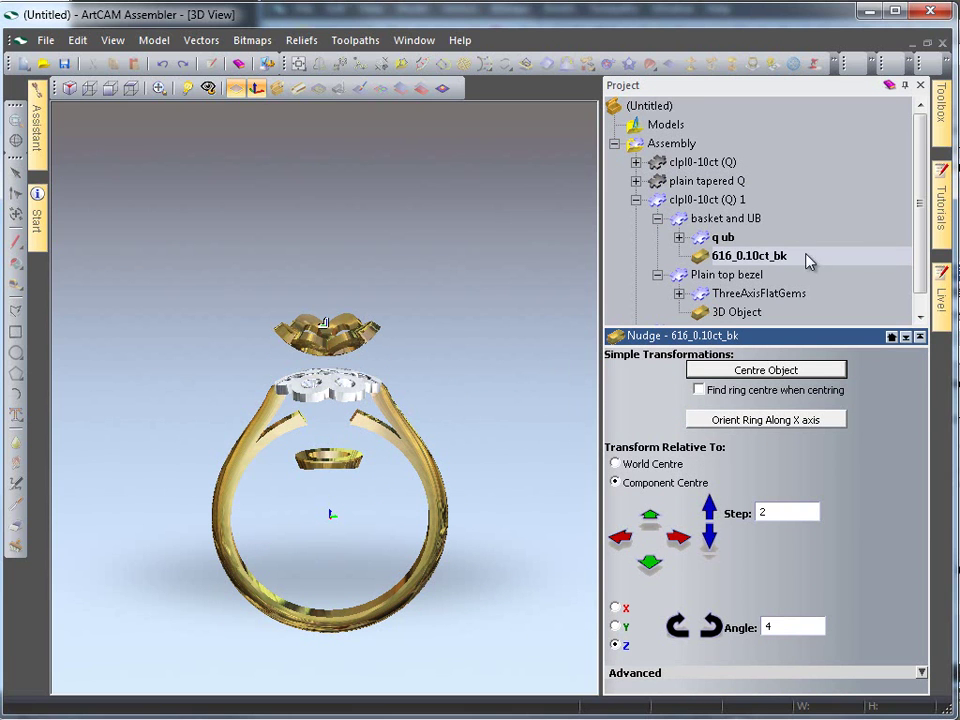
Step: Raise the 3D Object white setting five steps to the top of the exploded head
scroll(866, 298, "down", 1)
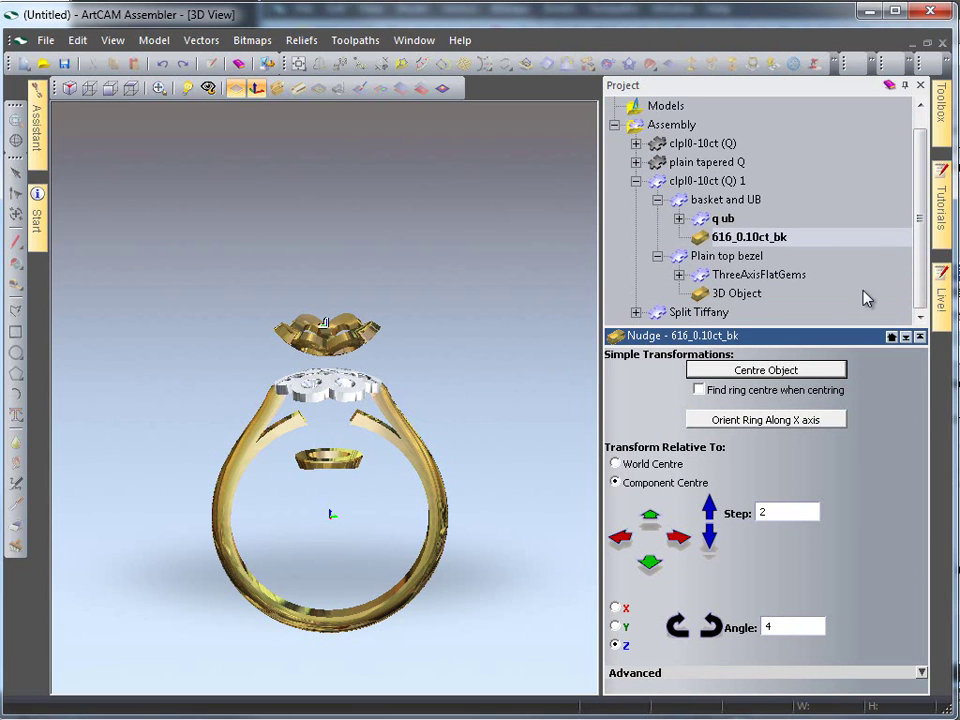
left_click(718, 276)
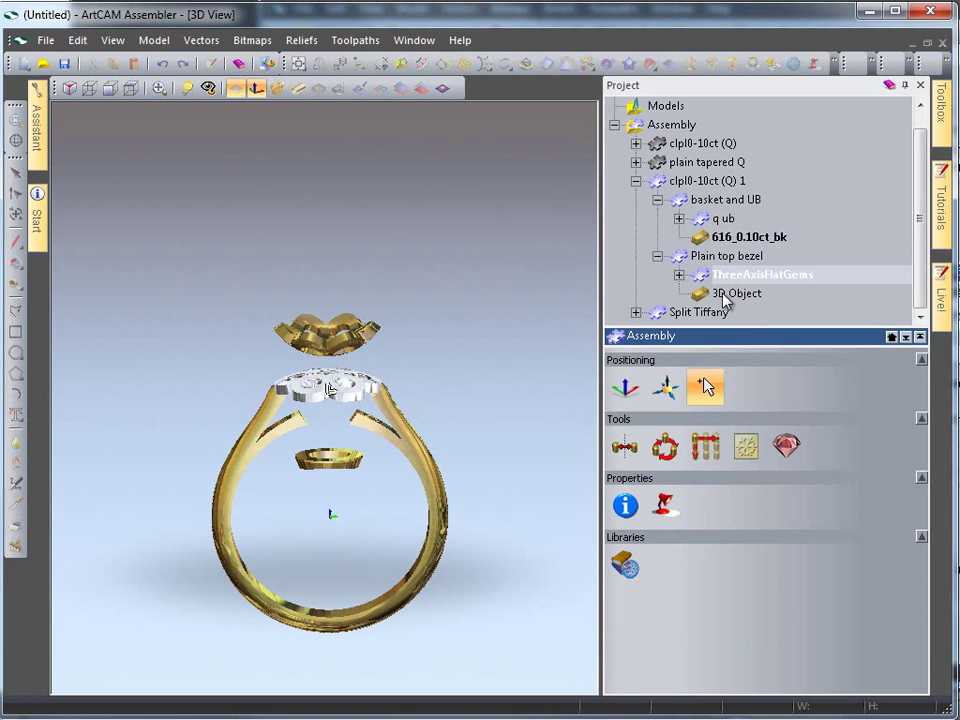
left_click(725, 294)
left_click(626, 388)
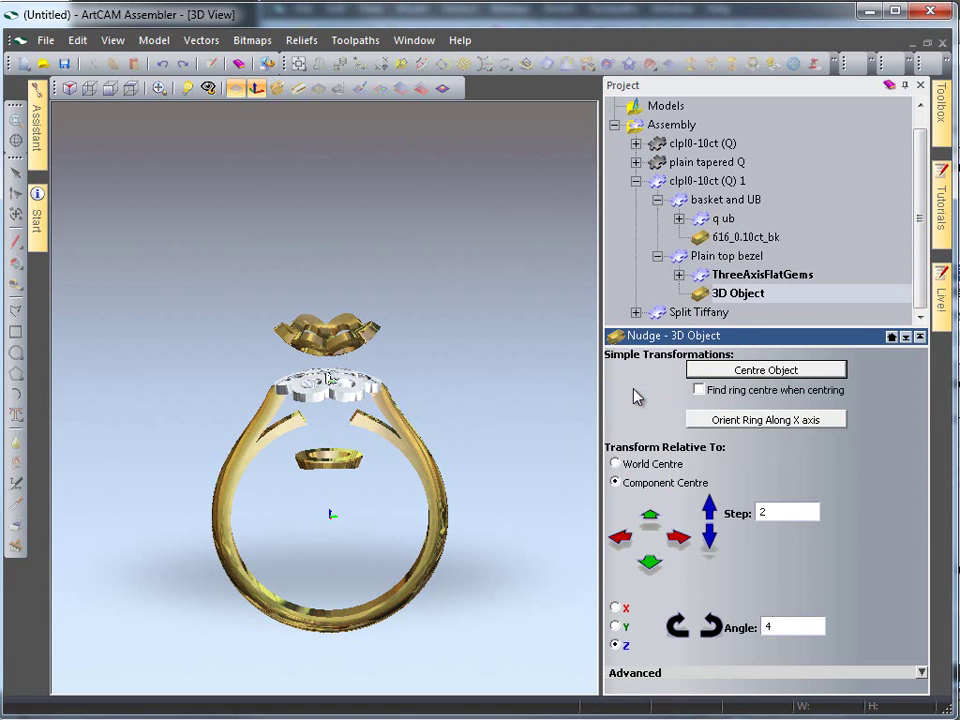
left_click(709, 508)
left_click(709, 508)
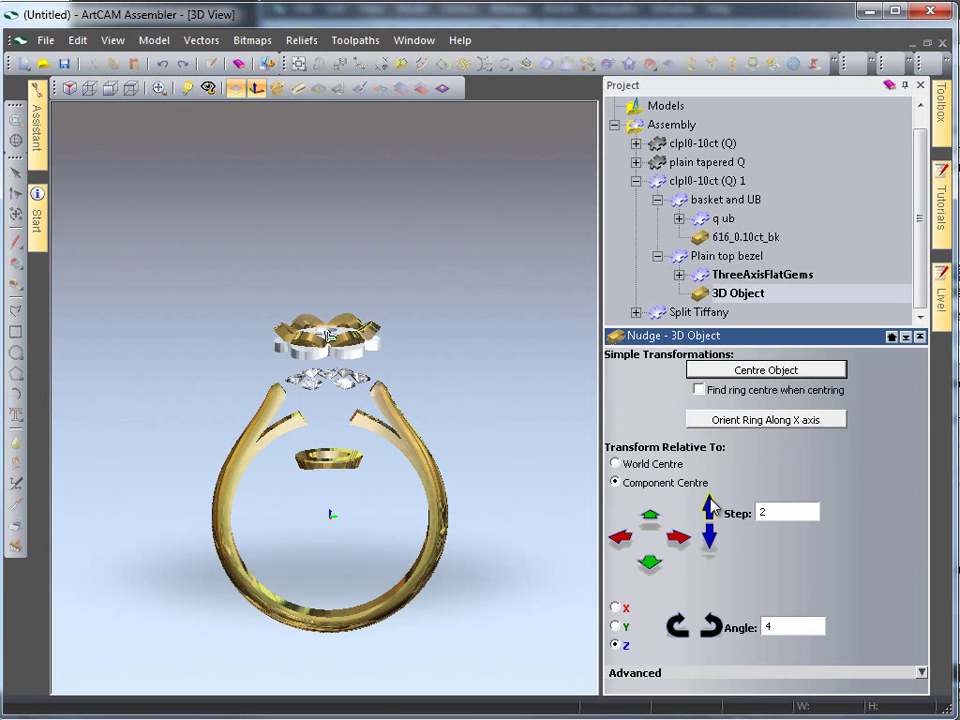
left_click(709, 508)
left_click(709, 508)
left_click(709, 508)
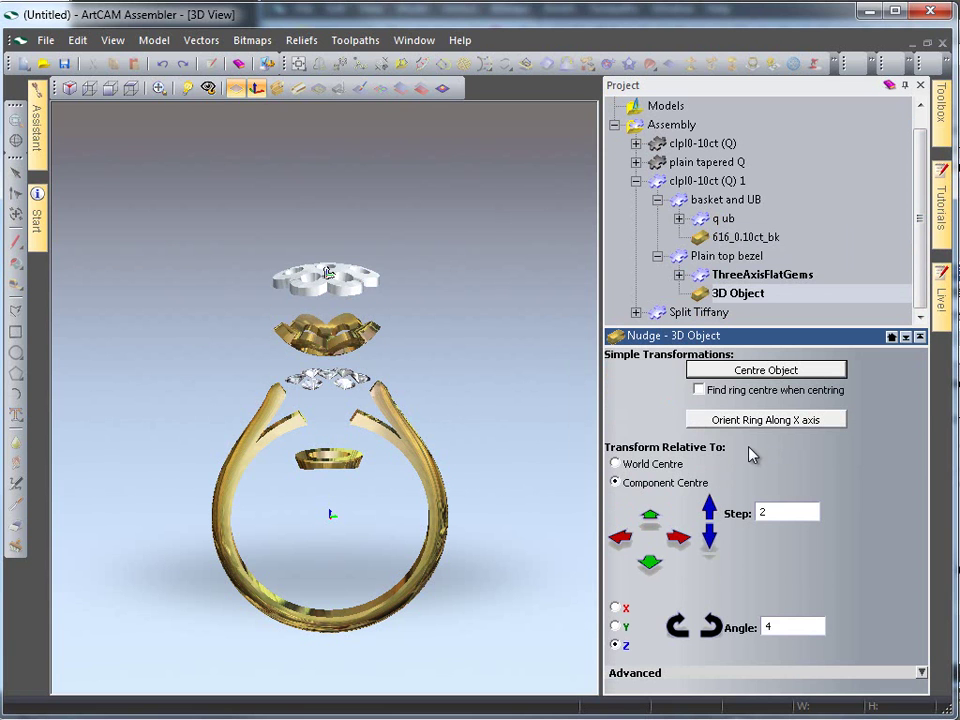
left_click_drag(560, 450, 387, 445)
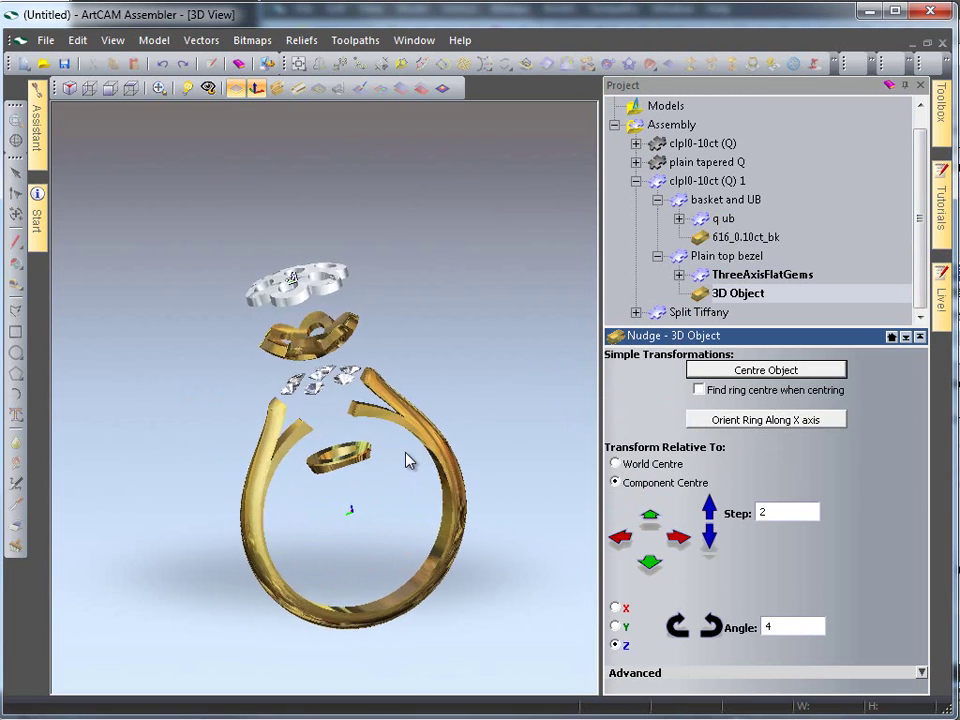
left_click_drag(403, 456, 280, 510)
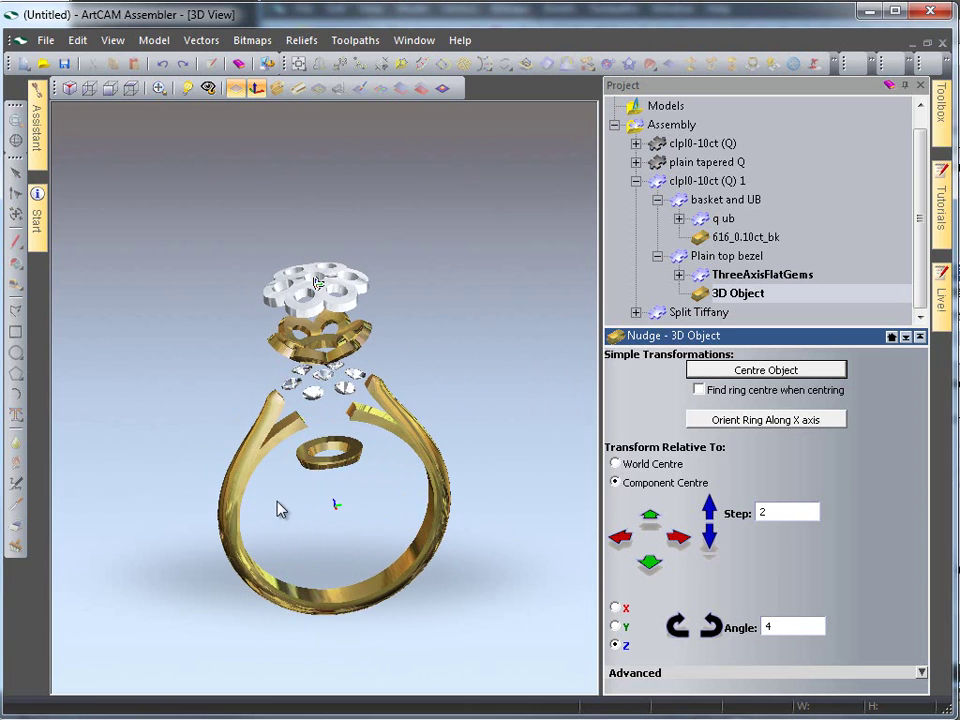
Step: Import another plain cluster head with a centre gem diameter of 2.1
left_click(657, 256)
left_click(657, 217)
left_click(636, 198)
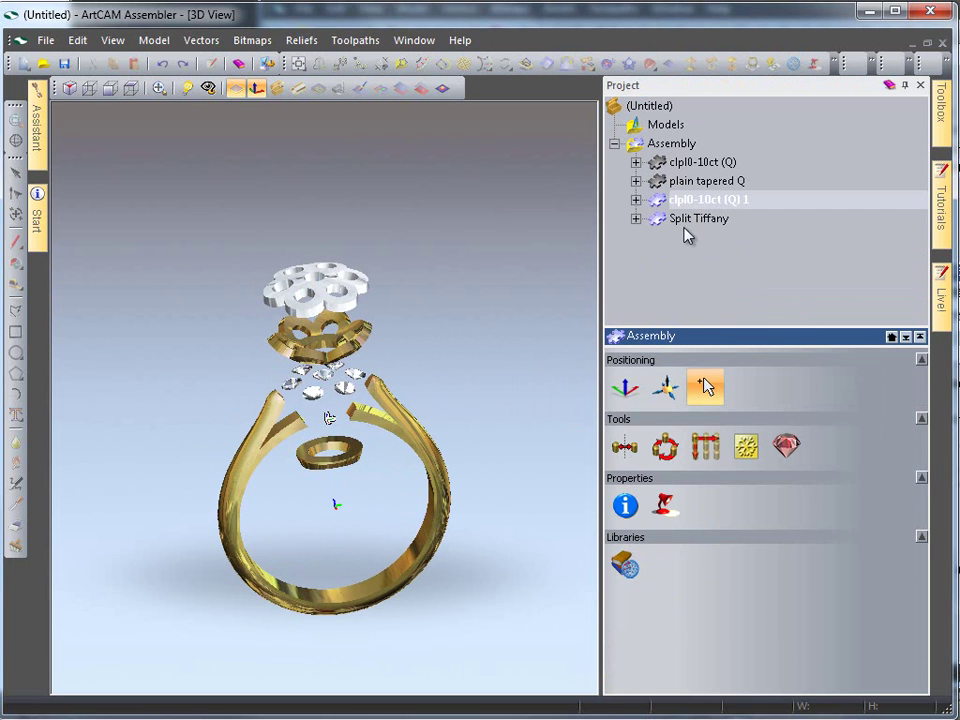
left_click(625, 566)
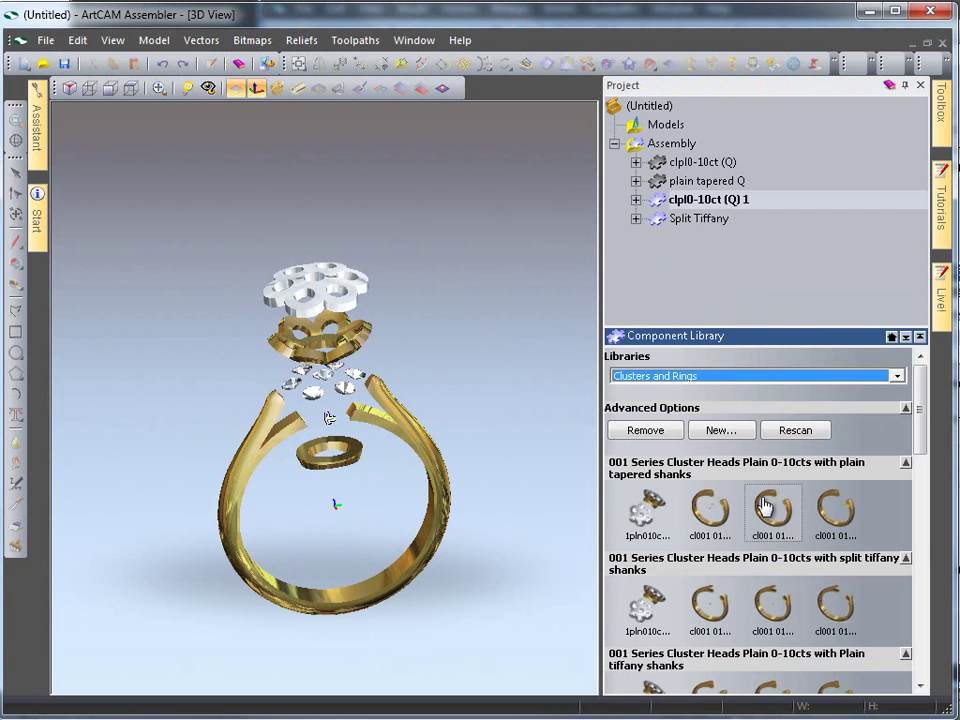
left_click_drag(913, 428, 919, 476)
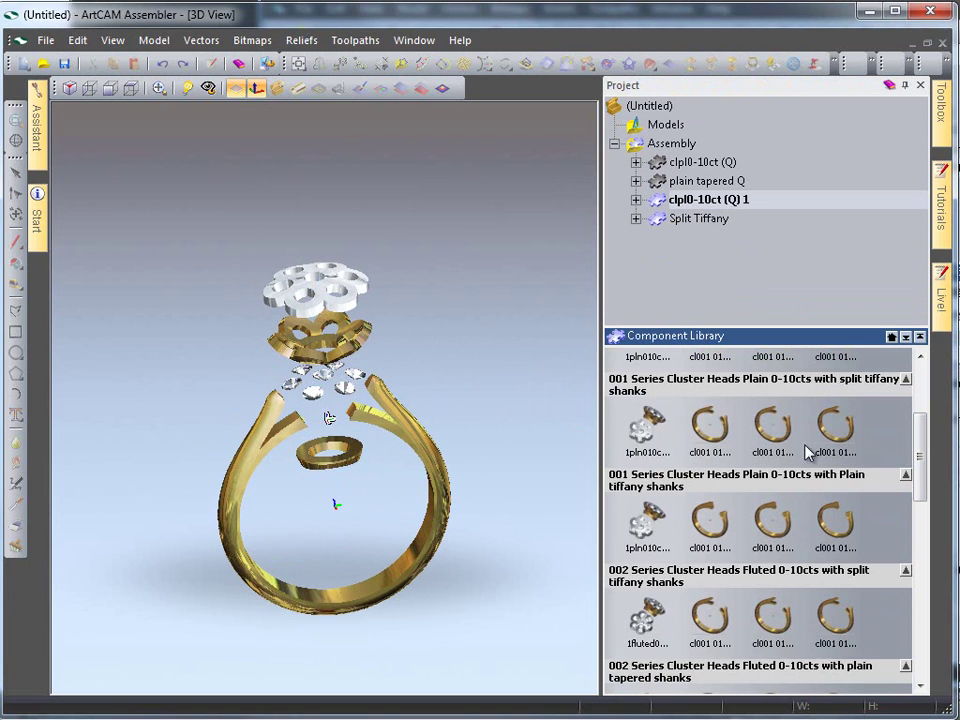
double_click(640, 432)
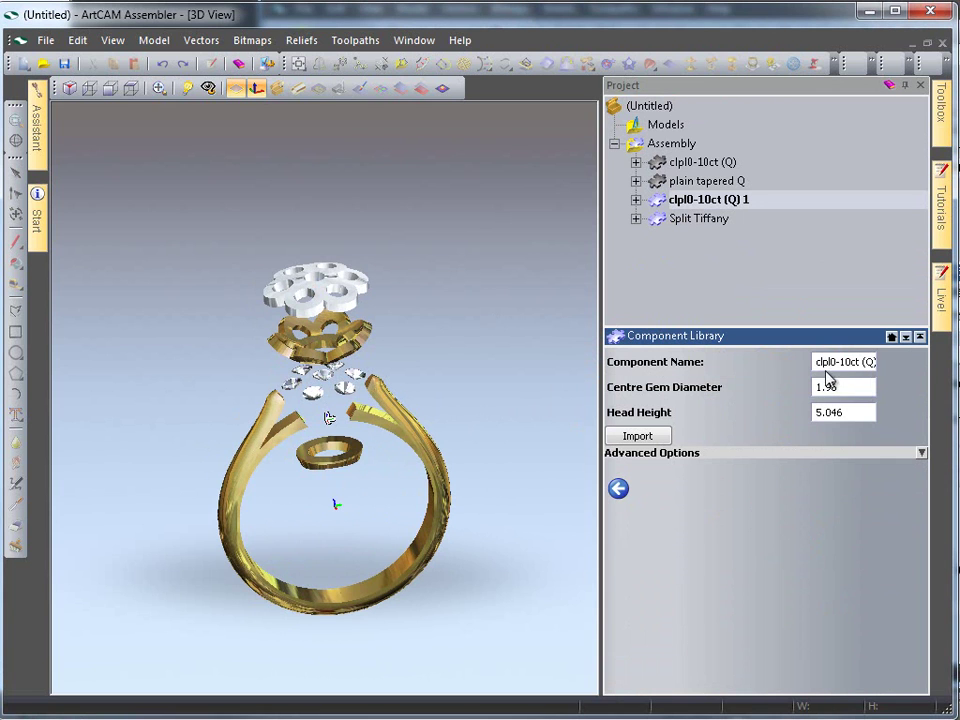
left_click_drag(838, 387, 816, 387)
type("2.1")
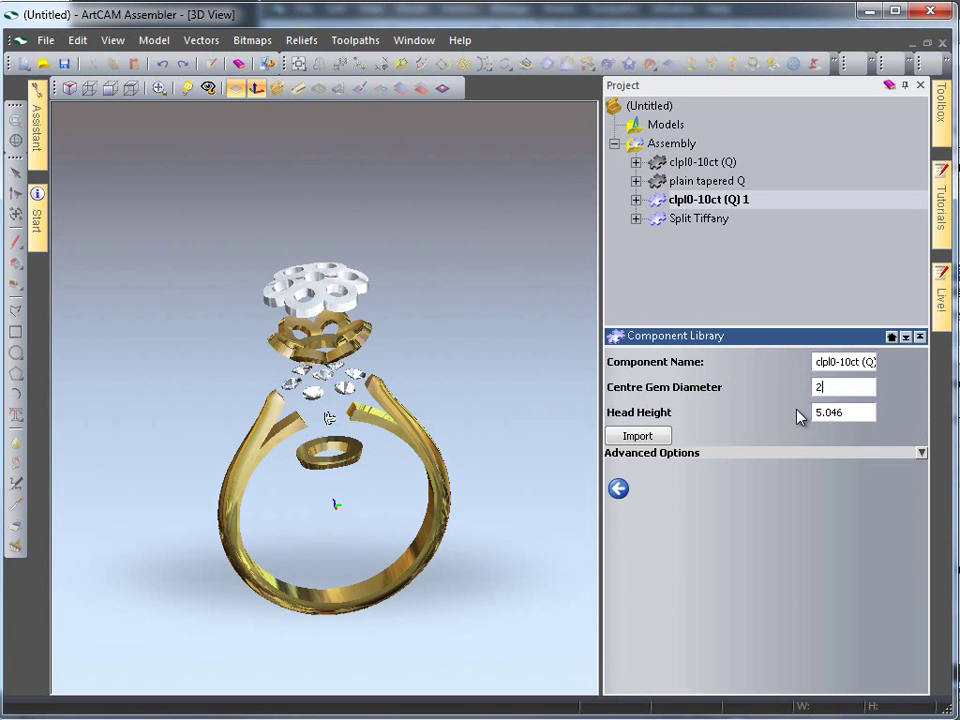
left_click(620, 437)
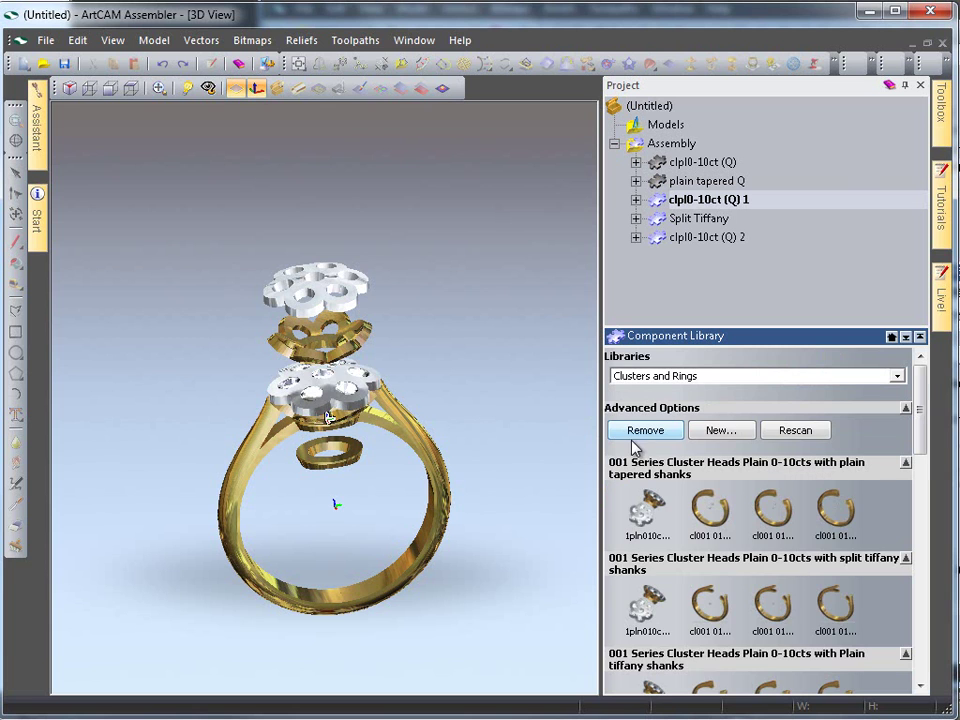
Step: Hide clpl0-10ct (Q) 1 and expand the parts of clpl0-10ct (Q) 2
right_click(677, 207)
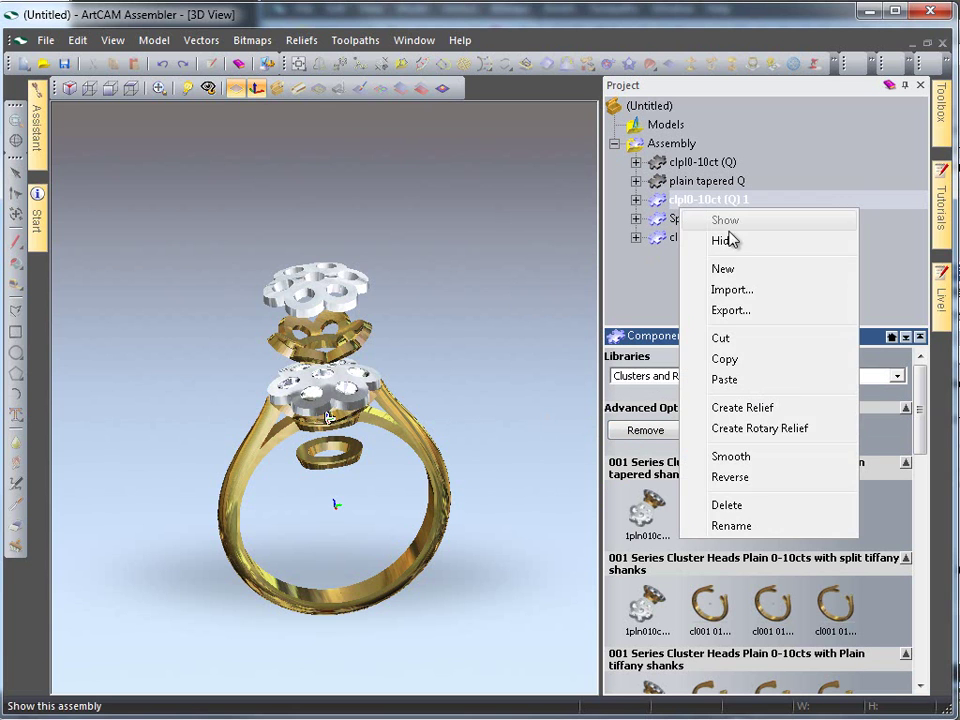
left_click(672, 237)
left_click_drag(412, 505, 190, 520)
left_click(636, 237)
Step: Change the colour of BrilliantGem 4, the centre stone, to Sapphire
left_click(657, 256)
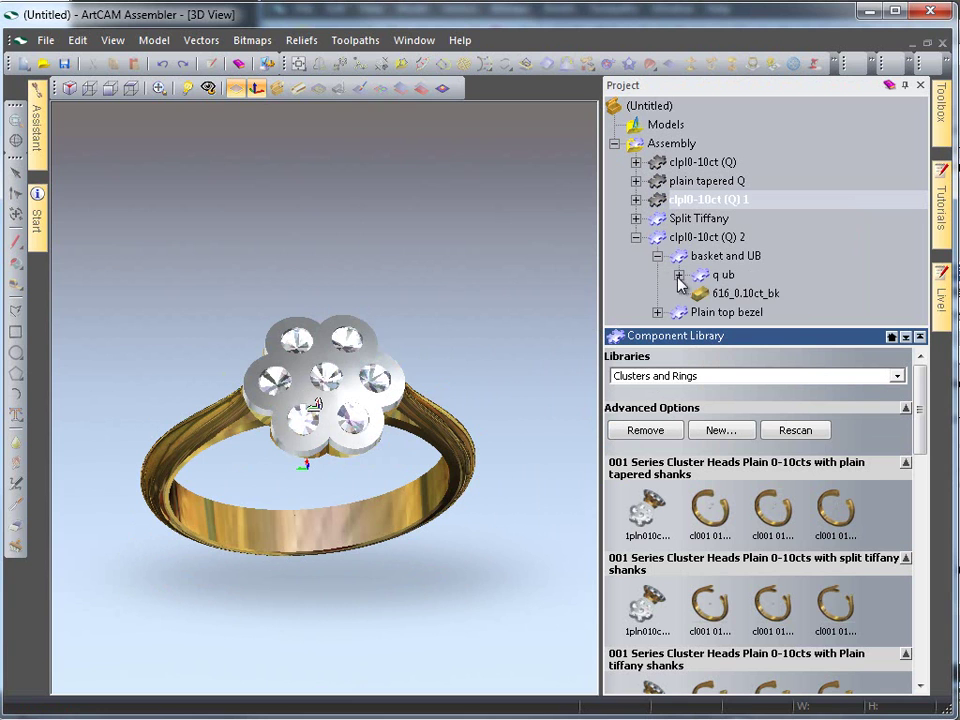
left_click(657, 256)
left_click(657, 274)
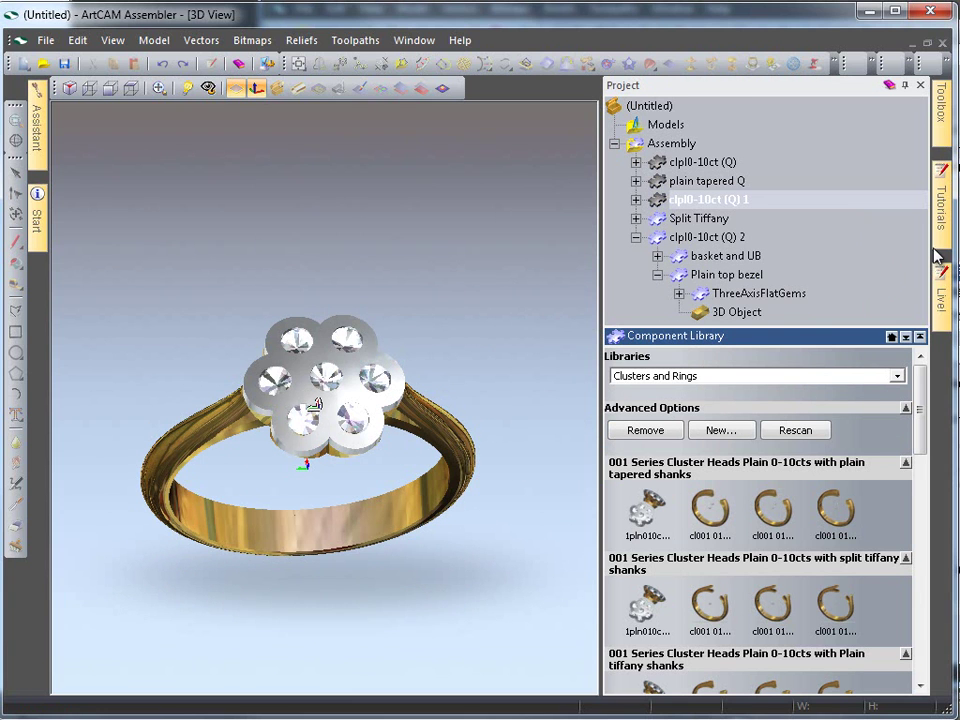
left_click(679, 293)
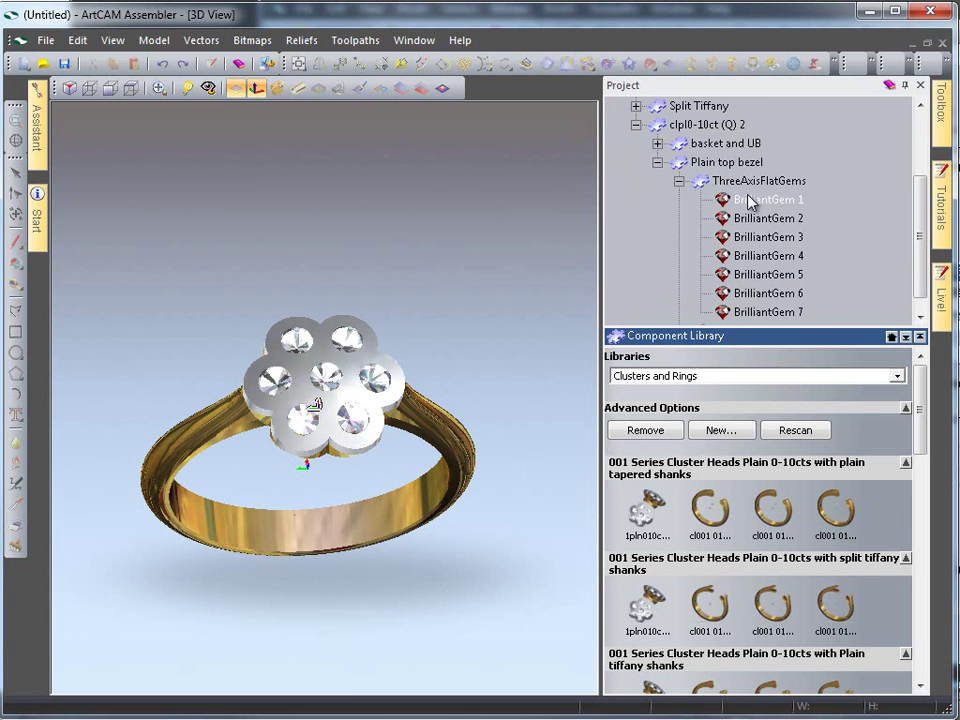
left_click(766, 255)
left_click(706, 388)
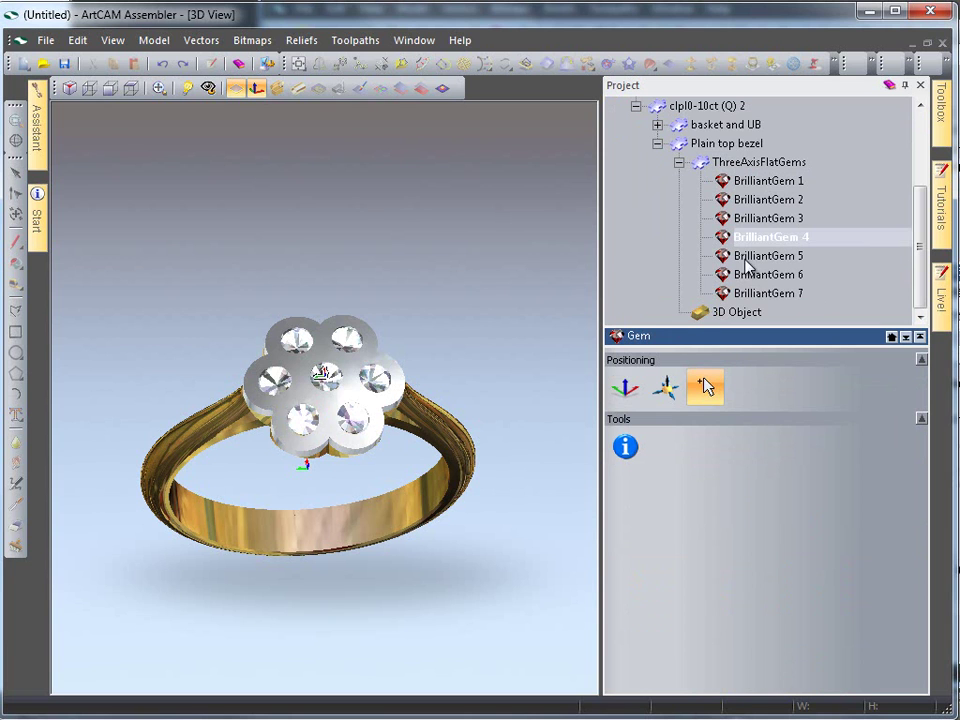
left_click(626, 448)
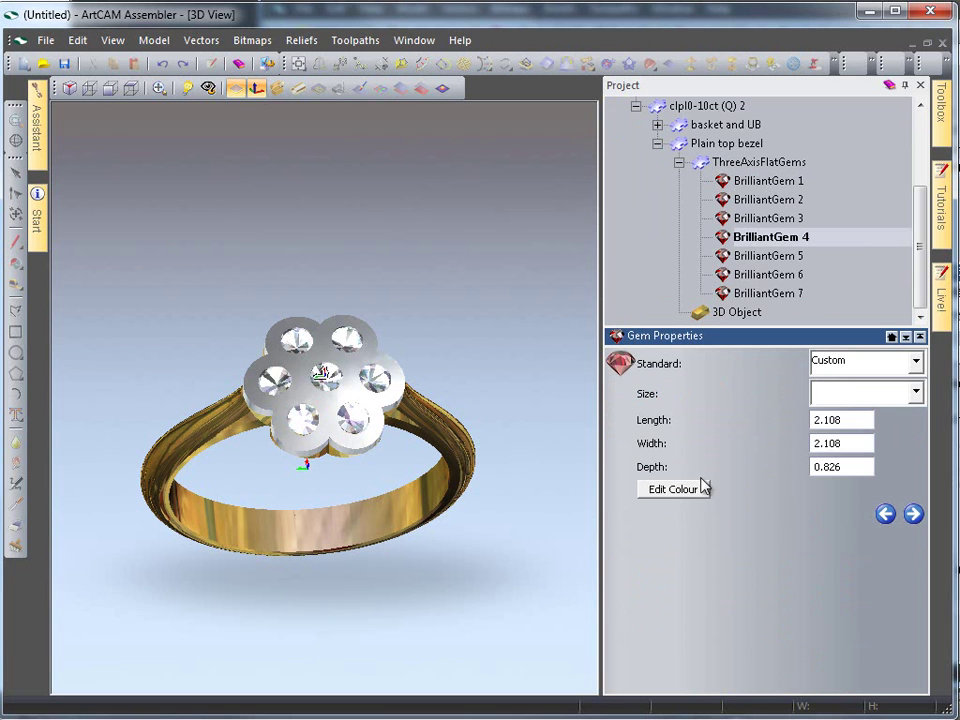
left_click(690, 494)
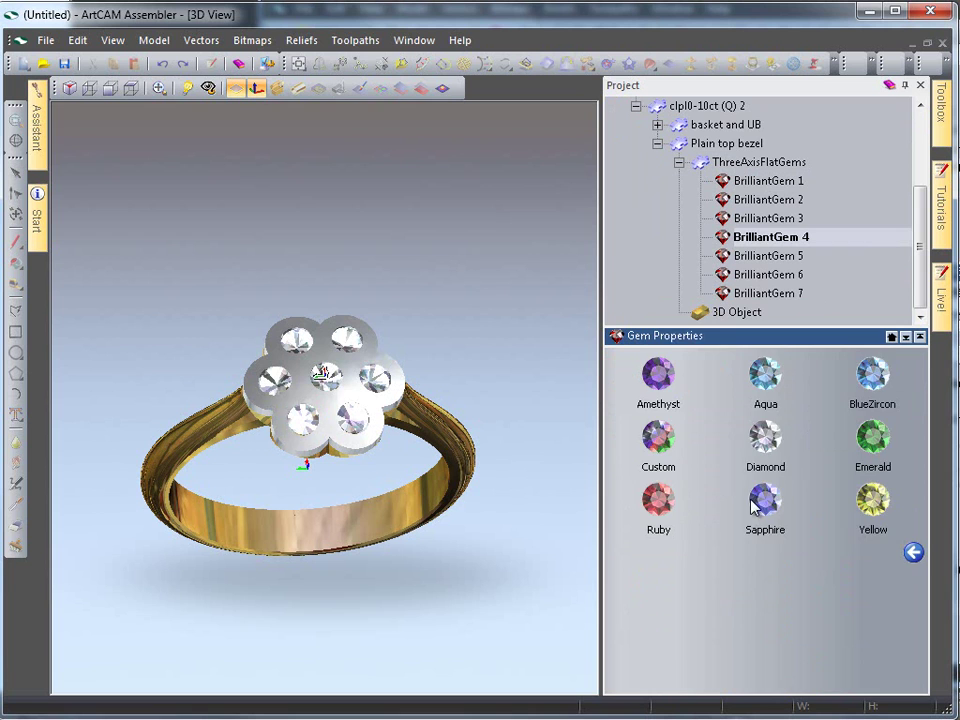
left_click(762, 500)
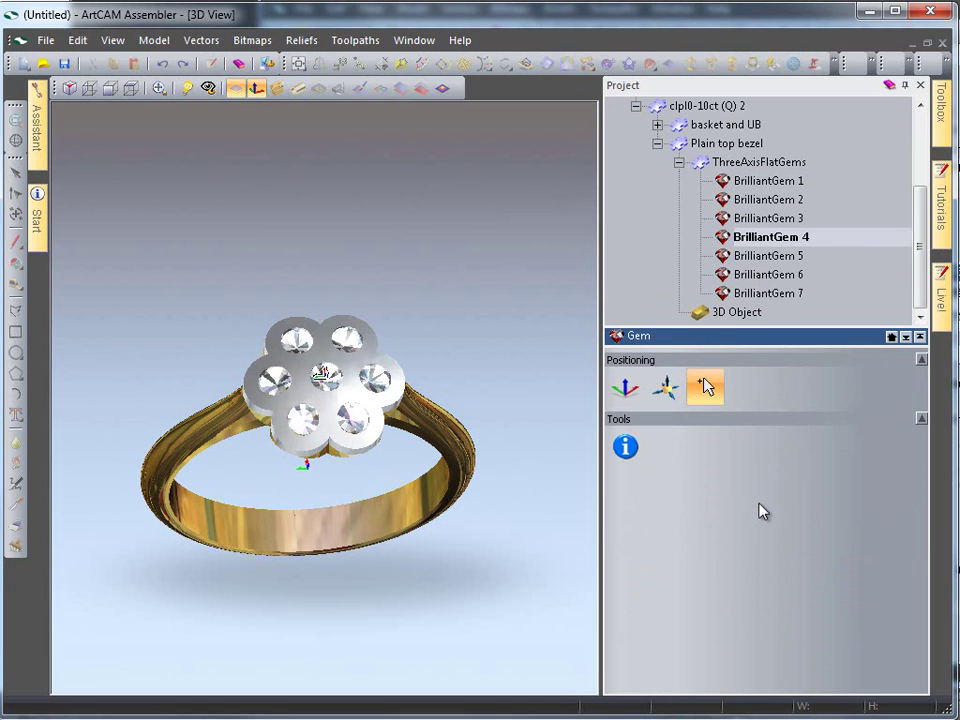
Step: Scale BrilliantGem 4 by 150% and then by a further 120%
left_click(665, 392)
double_click(812, 470)
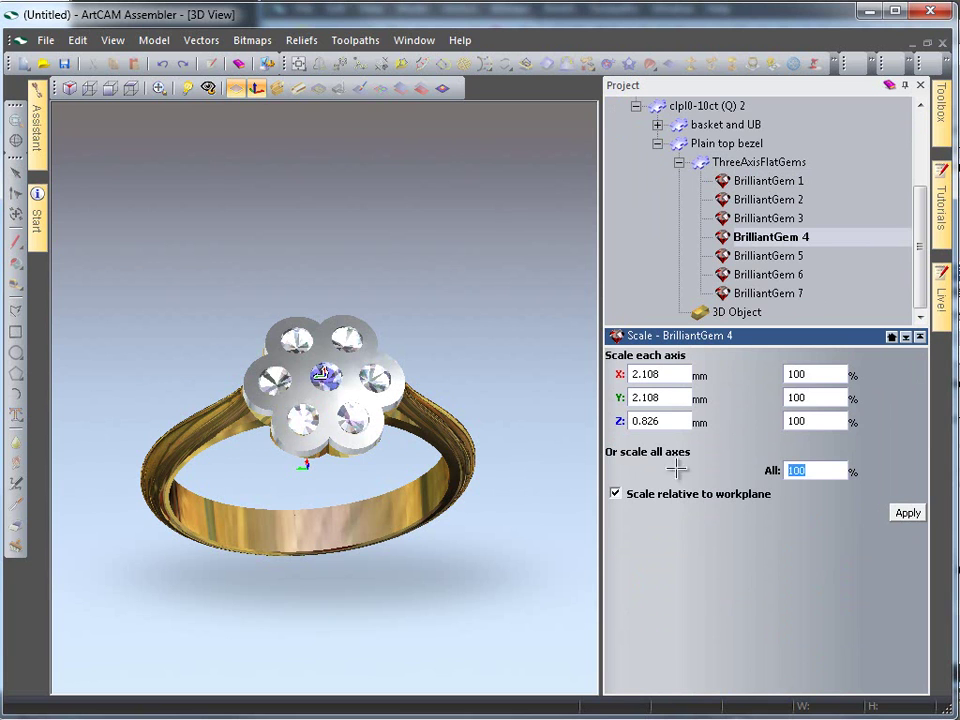
type("150")
left_click(907, 513)
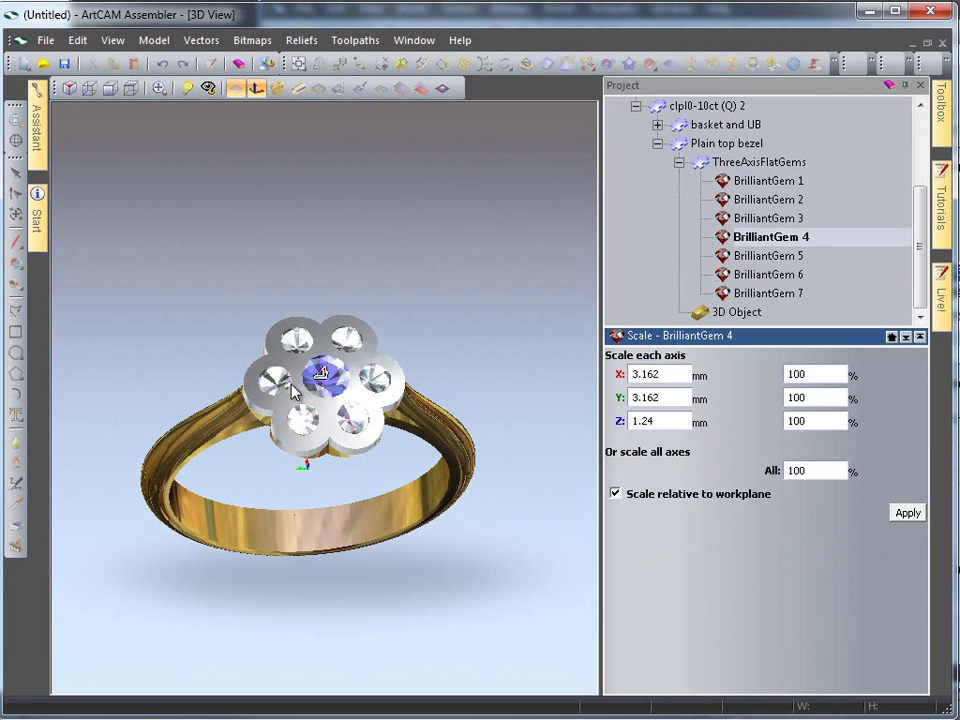
left_click_drag(223, 295, 400, 455)
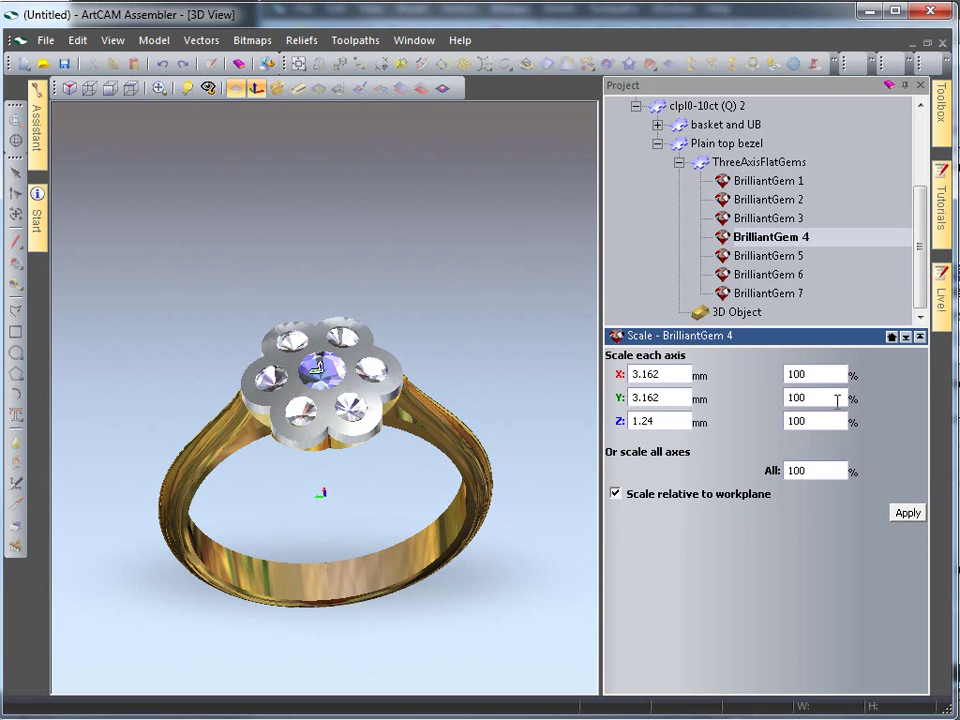
left_click_drag(836, 463, 771, 465)
type("1")
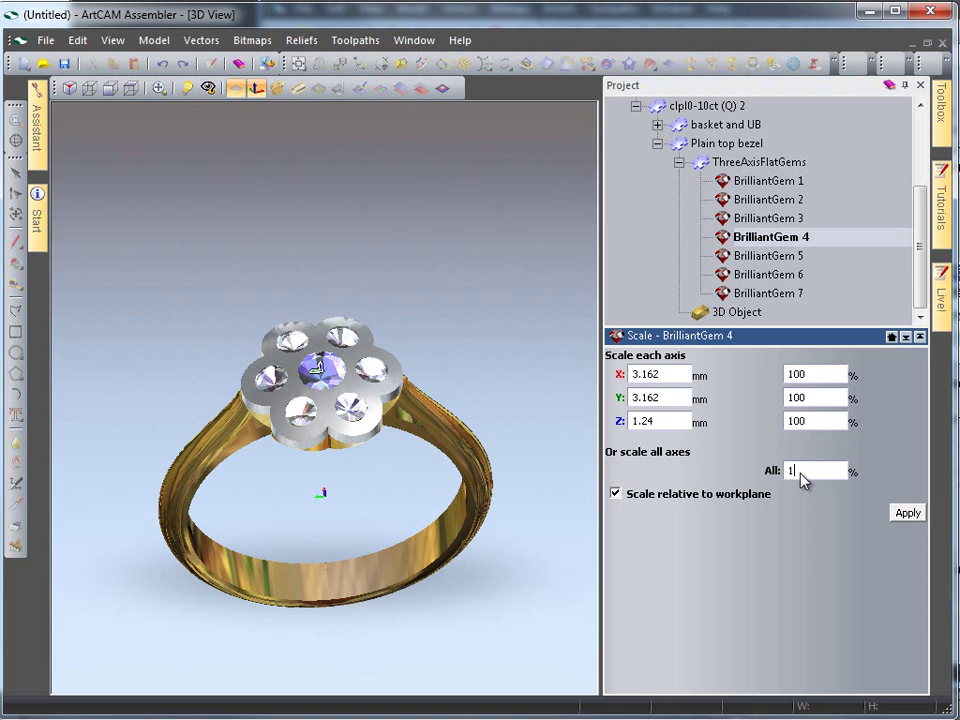
type("20")
left_click(908, 513)
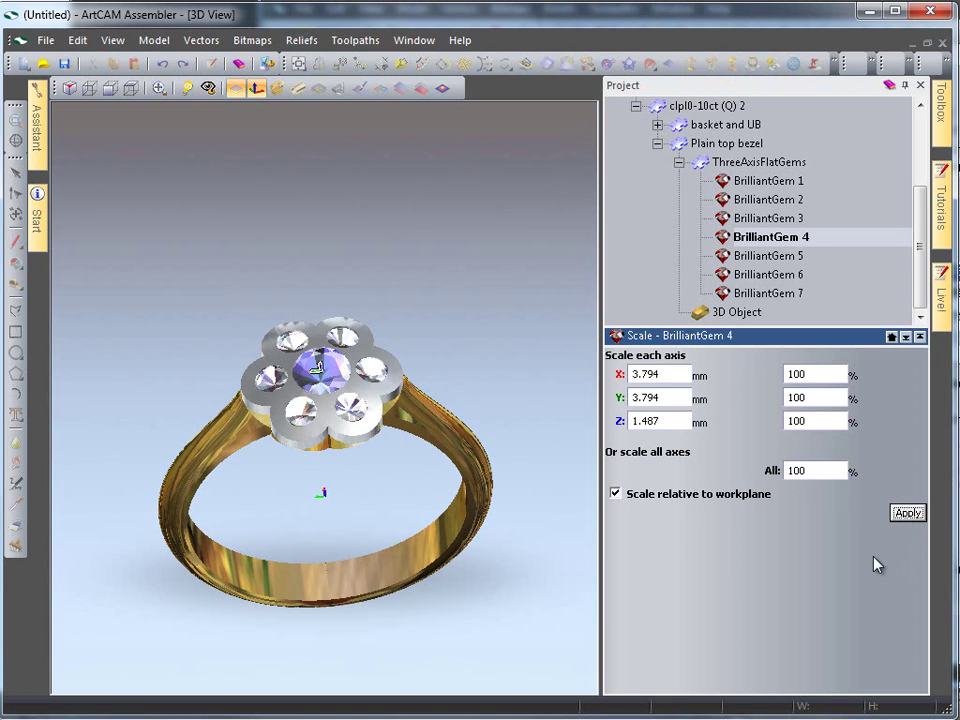
mouse_move(396, 486)
left_mouse_down()
mouse_move(371, 298)
mouse_move(382, 440)
mouse_move(306, 551)
mouse_move(366, 231)
mouse_move(340, 210)
mouse_move(339, 270)
mouse_move(443, 410)
mouse_move(388, 468)
left_mouse_up()
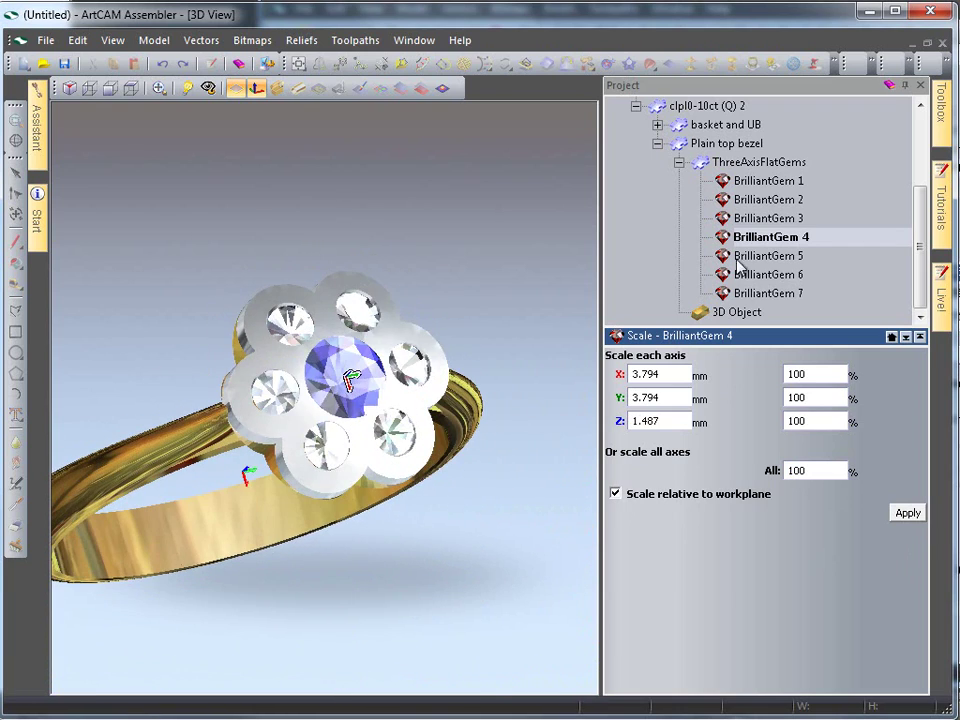
Step: Cut BrilliantGem 4 from the bezel and collapse the clpl0-10ct (Q) 2 tree
left_click(735, 182)
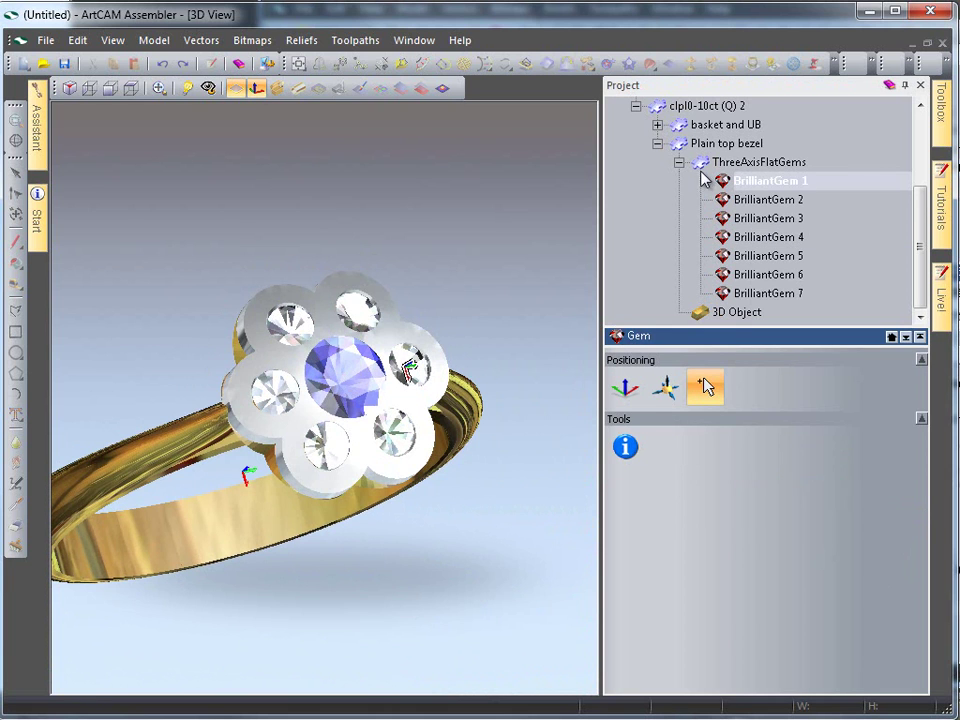
left_click(765, 237)
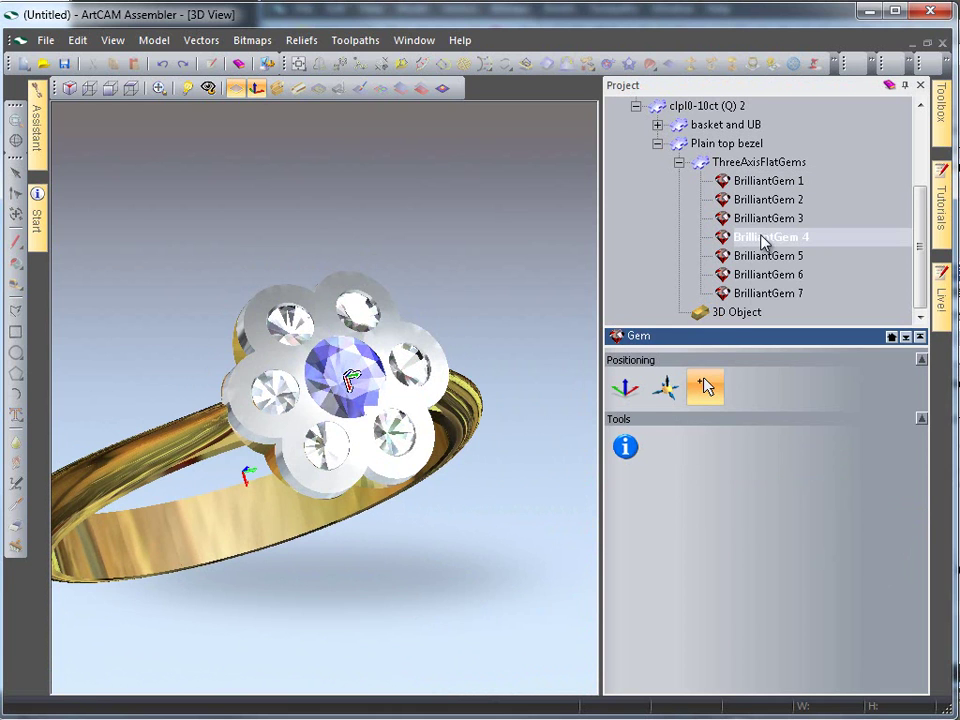
right_click(764, 238)
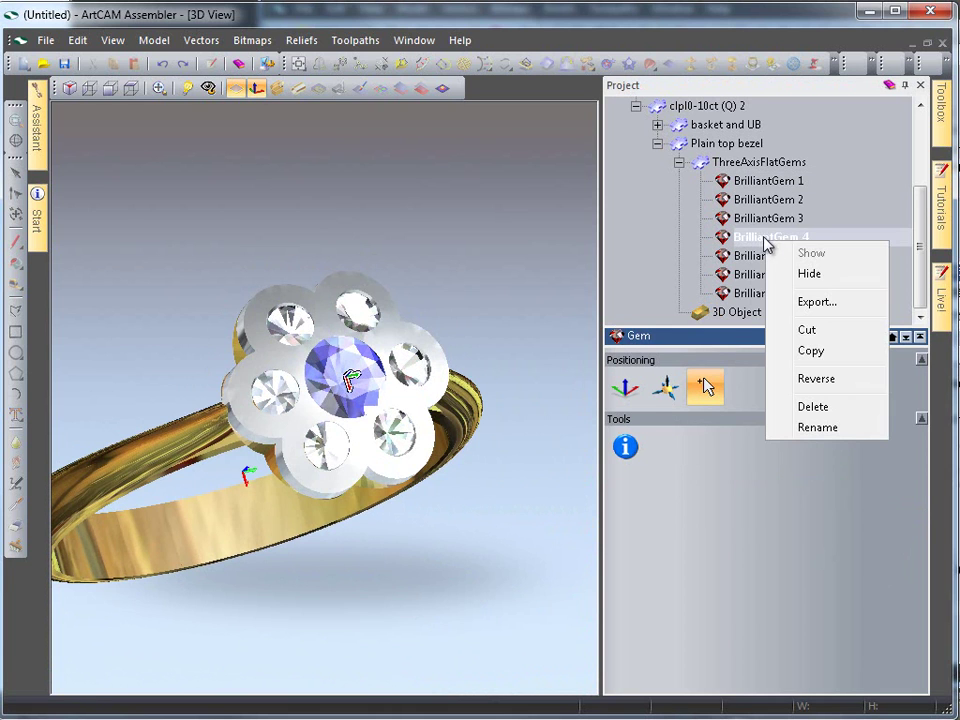
left_click(822, 331)
left_click(680, 182)
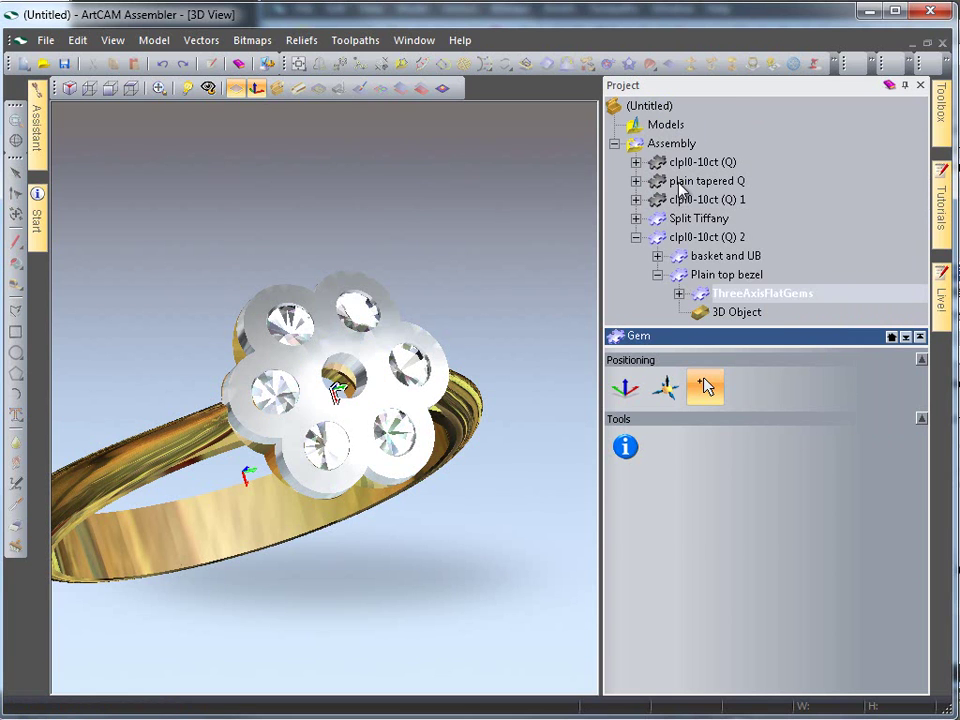
left_click(656, 274)
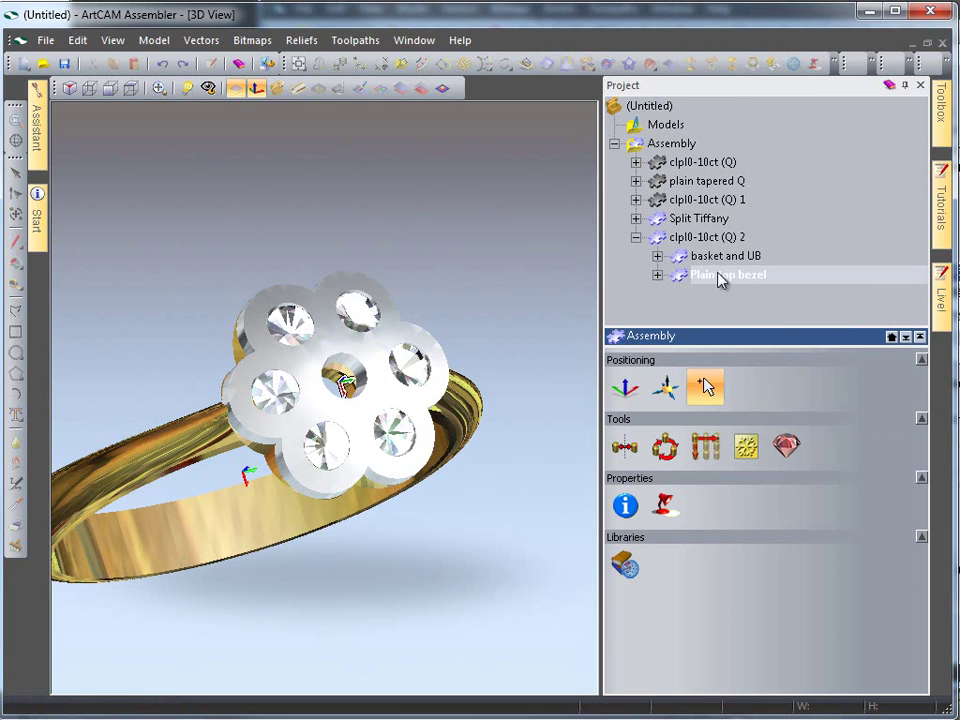
left_click(636, 237)
Step: Create a new assembly named 'centre gem' and paste the centre stone into it
left_click(662, 145)
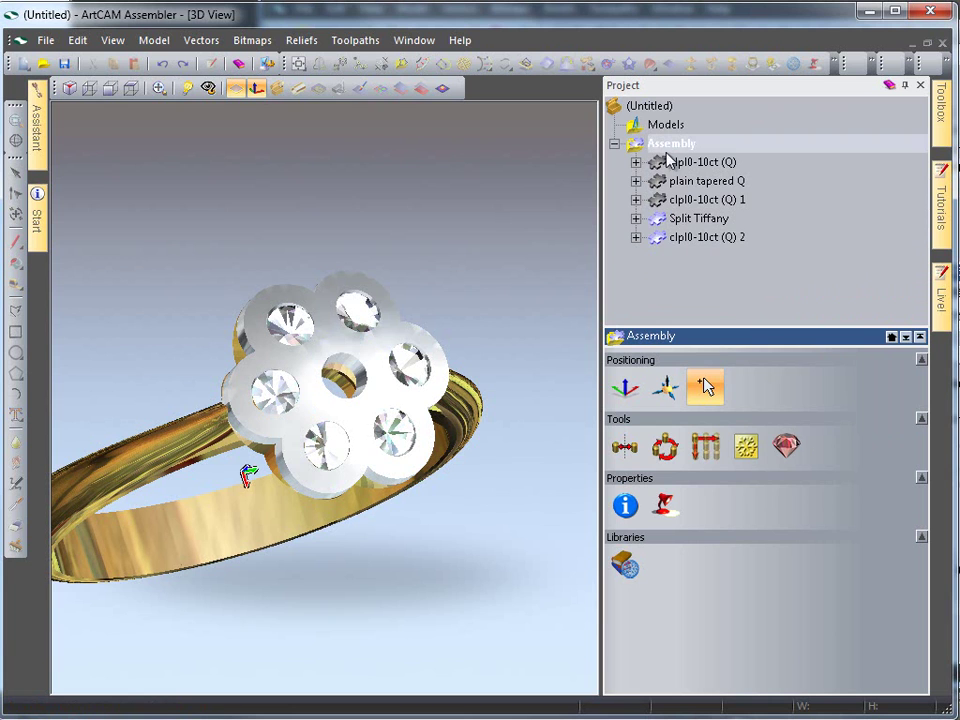
right_click(670, 148)
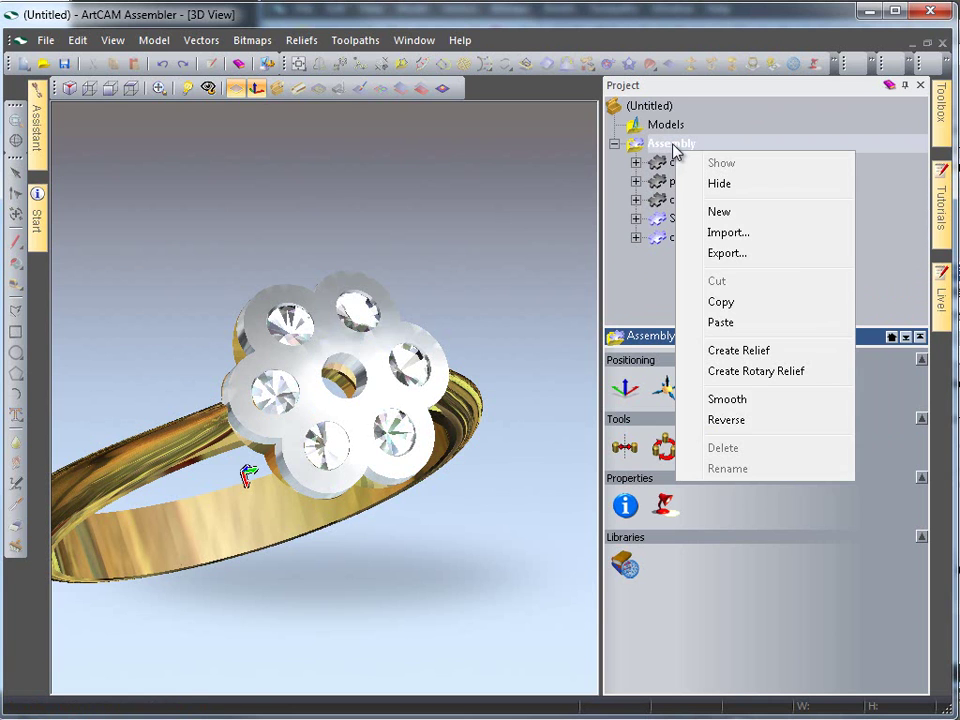
left_click(720, 212)
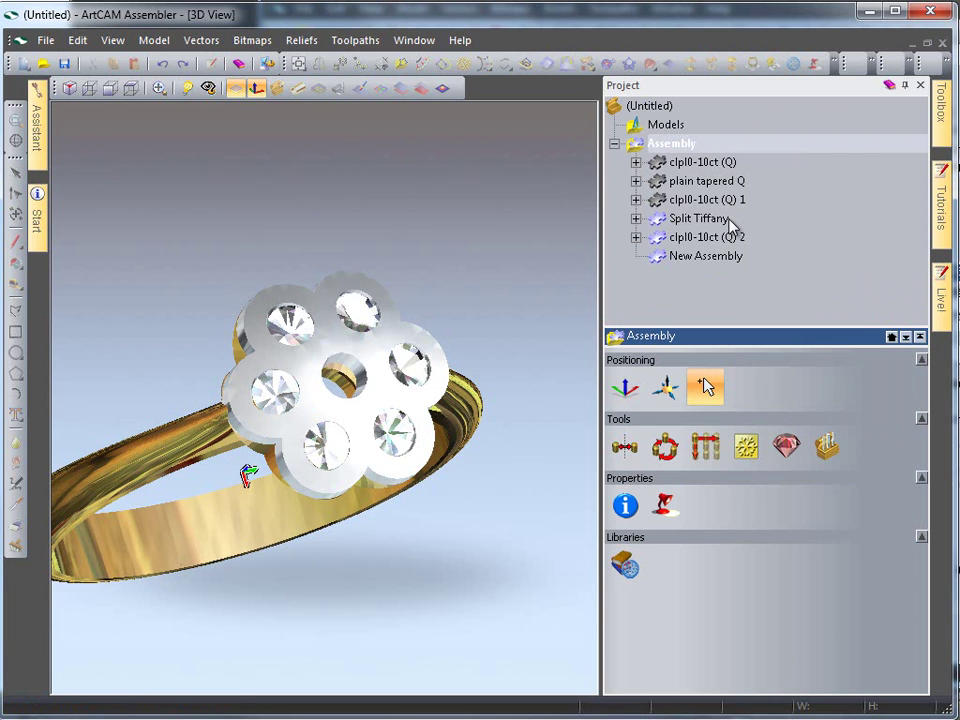
left_click(690, 262)
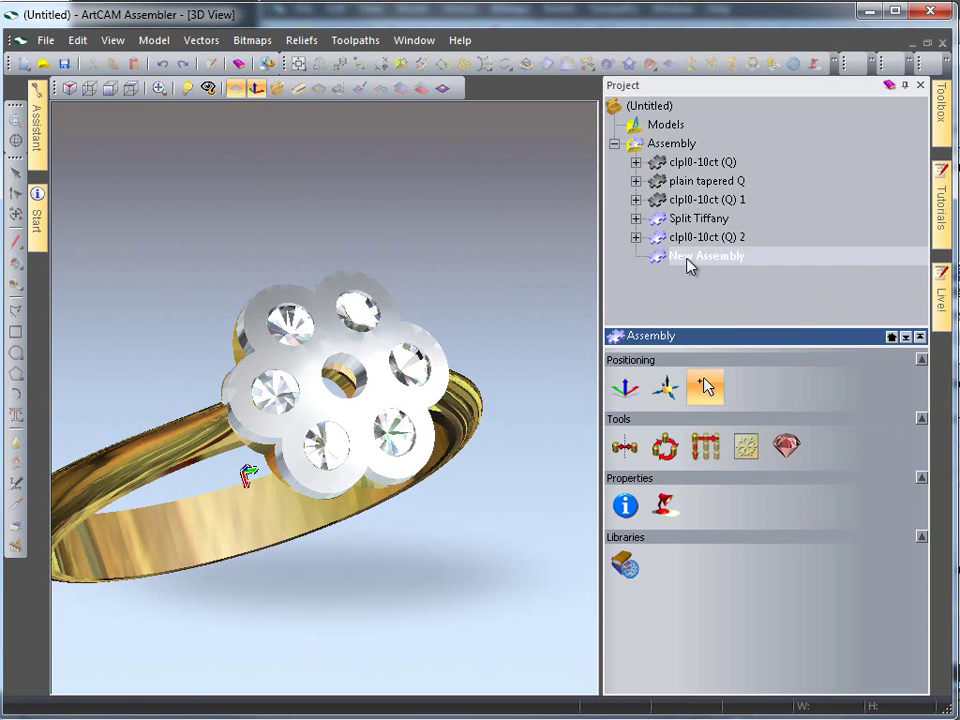
left_click(690, 262)
type("c")
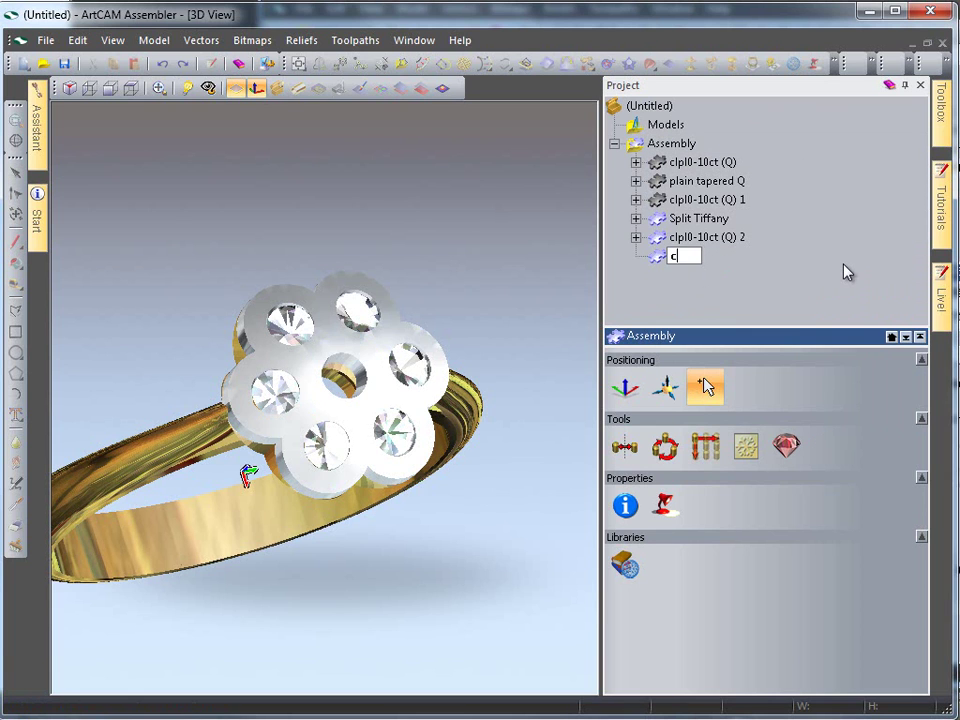
type("entre g")
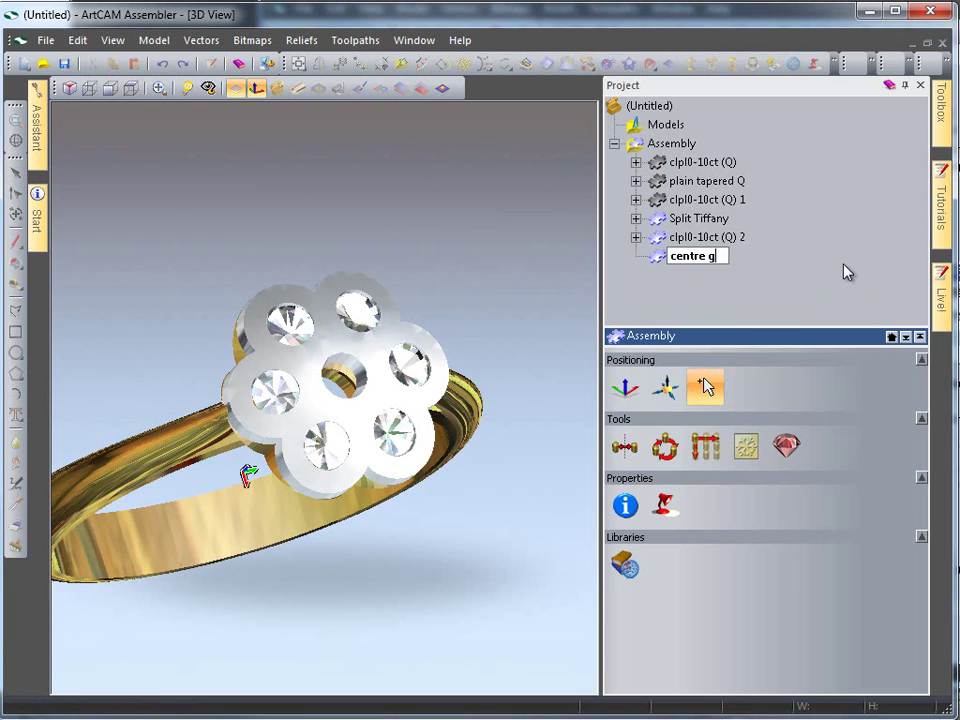
type("em")
key("Return")
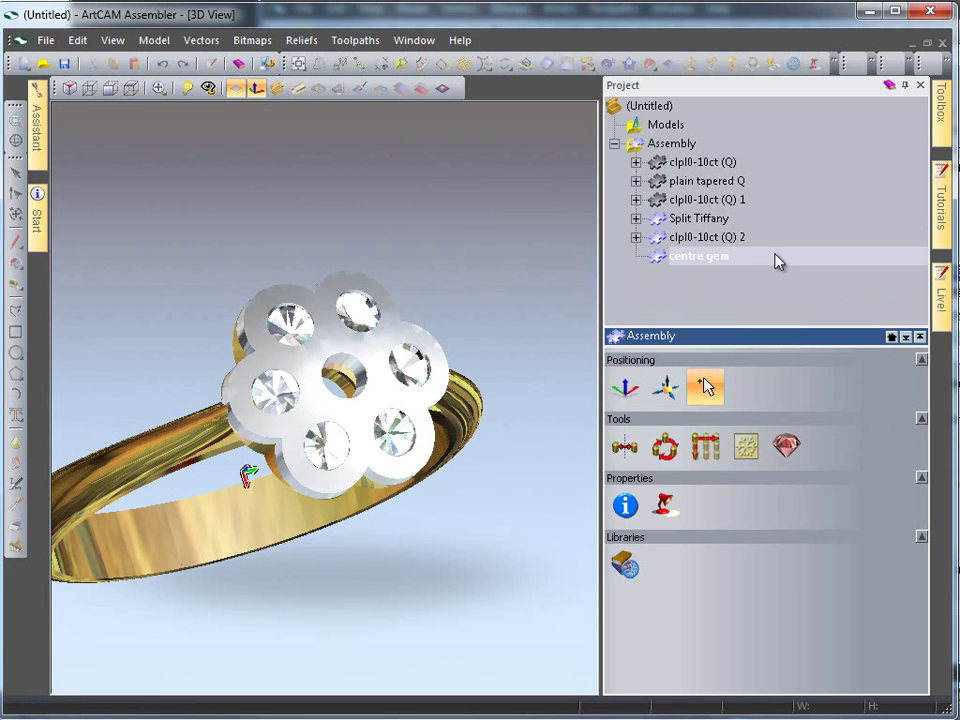
right_click(707, 262)
left_click(772, 443)
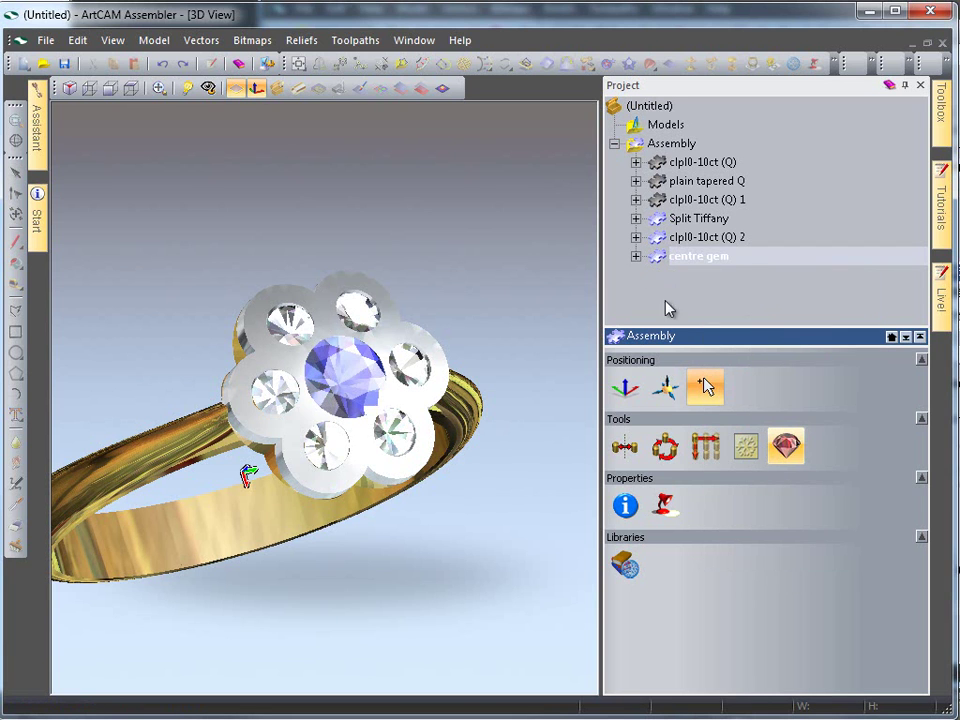
Step: Set the nudge step to 0.1 and nudge the centre gem up and down to seat it
left_click(625, 388)
double_click(775, 512)
type(".1")
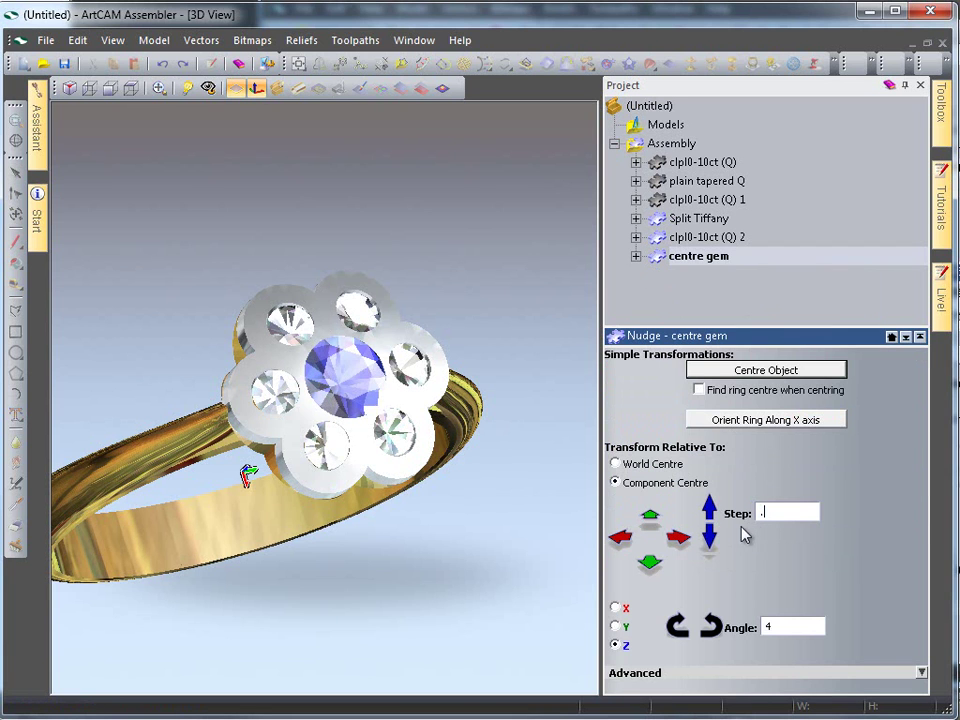
left_click(710, 540)
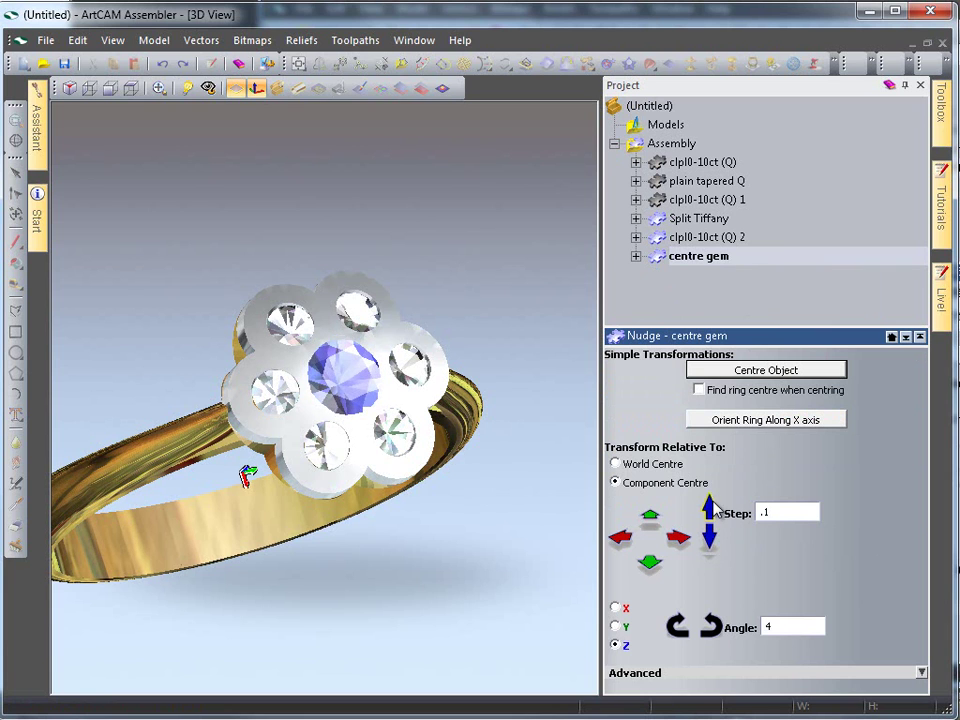
left_click(716, 504)
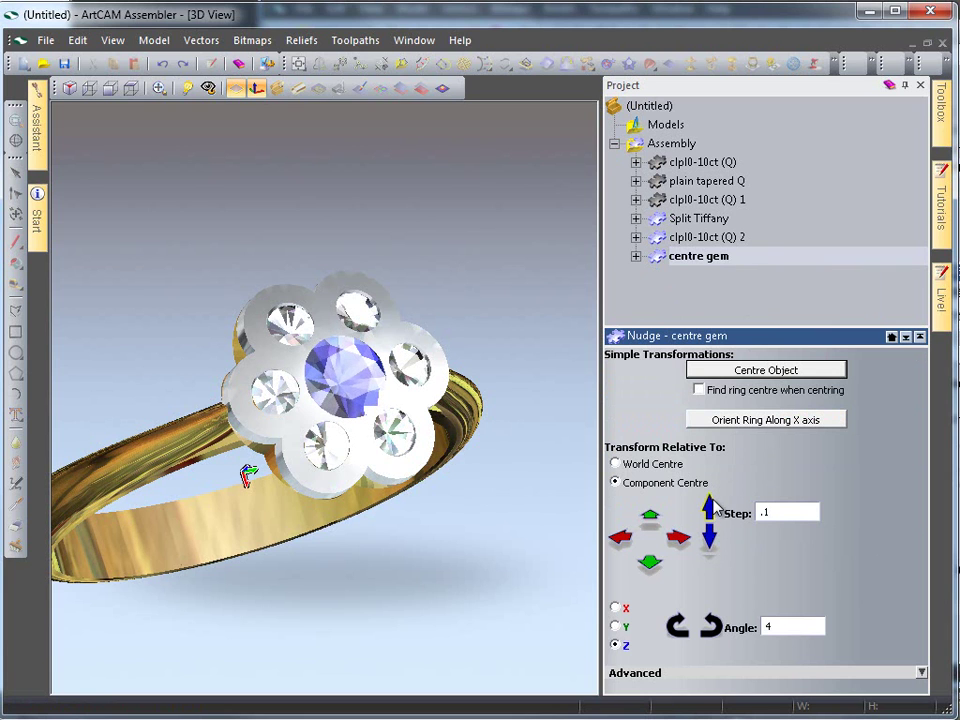
left_click(716, 505)
left_click(711, 537)
left_click(716, 541)
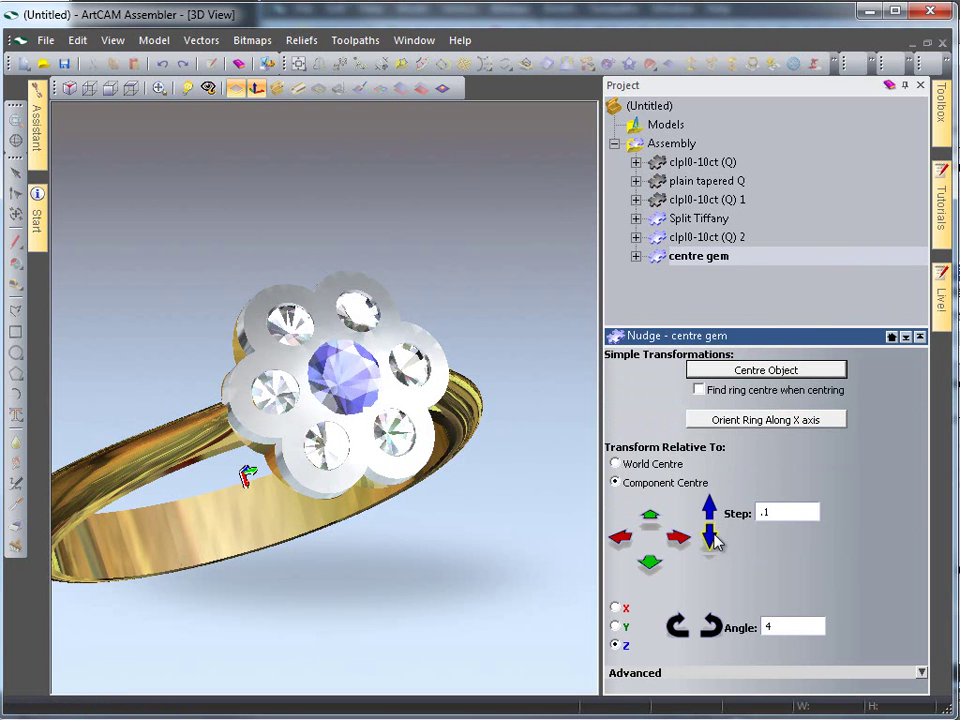
left_click(719, 507)
left_click_drag(390, 395, 390, 440)
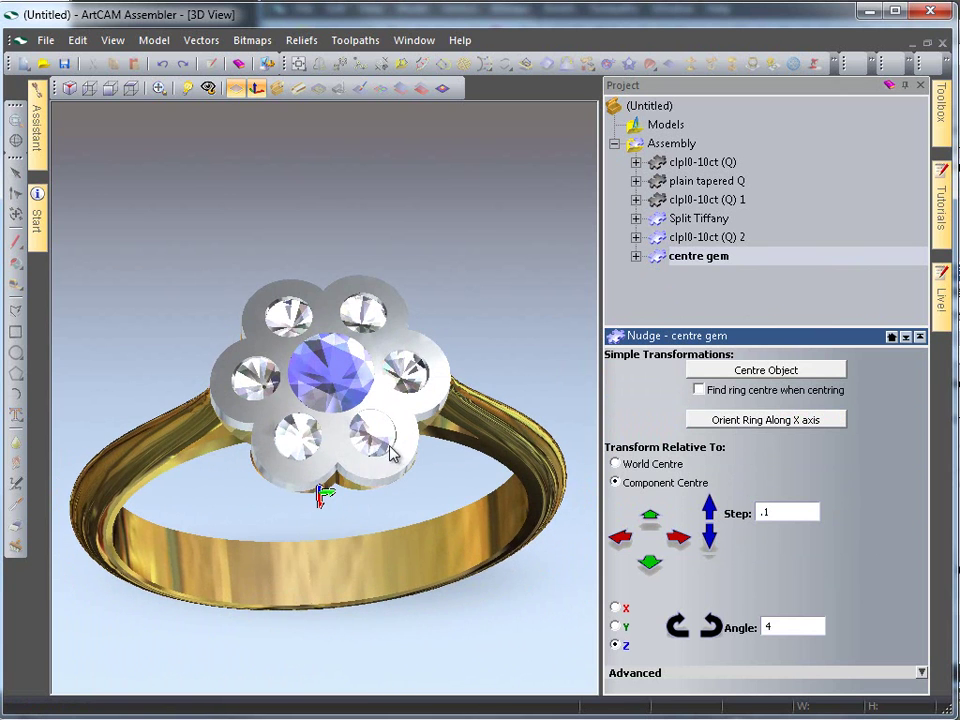
Step: Rescale BrilliantGem 1 in the Plain top bezel to 2.5 mm in X and Y
left_click(640, 238)
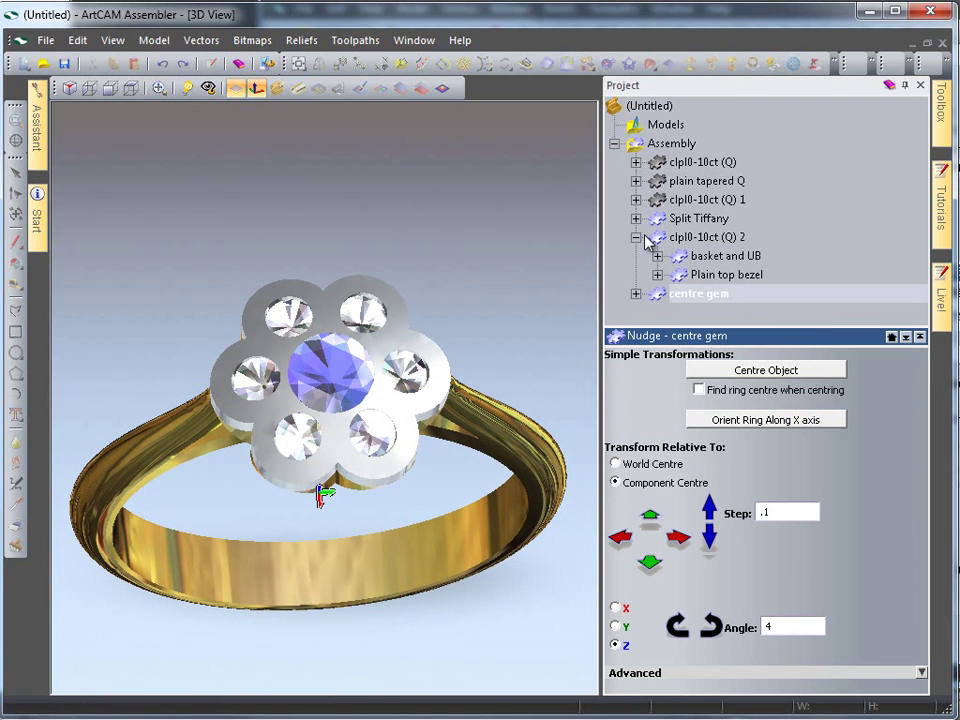
left_click(657, 274)
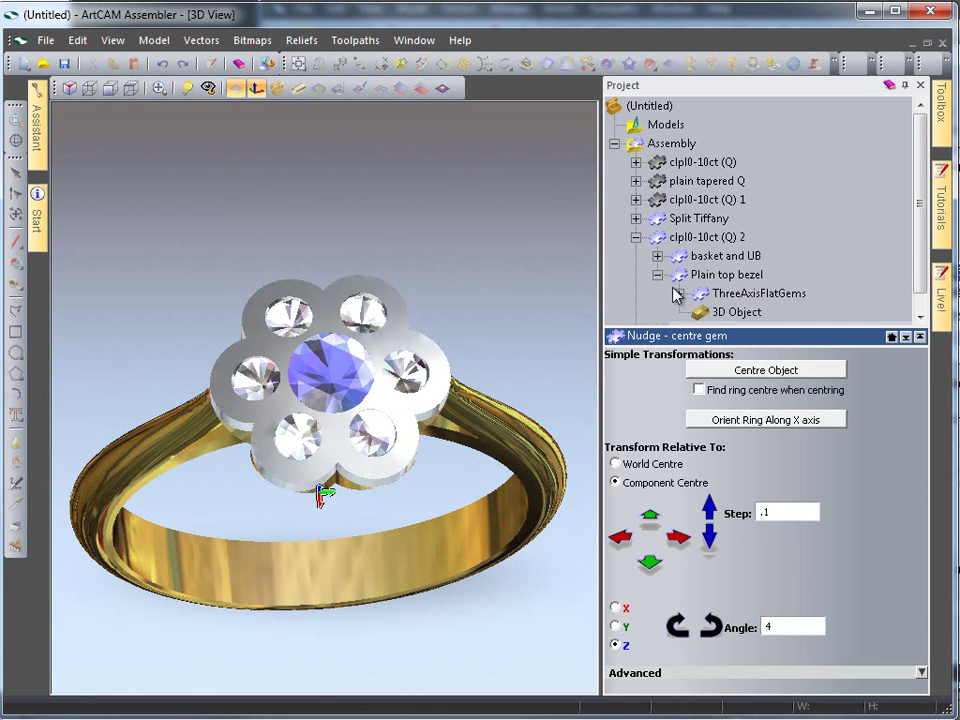
left_click(678, 293)
left_click(755, 220)
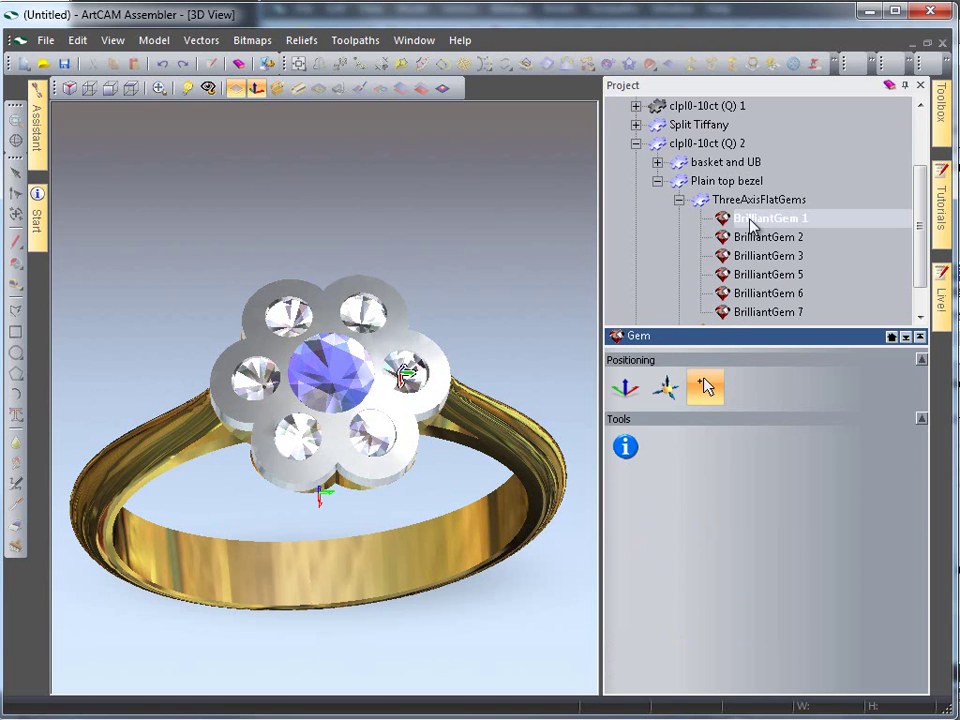
left_click(665, 388)
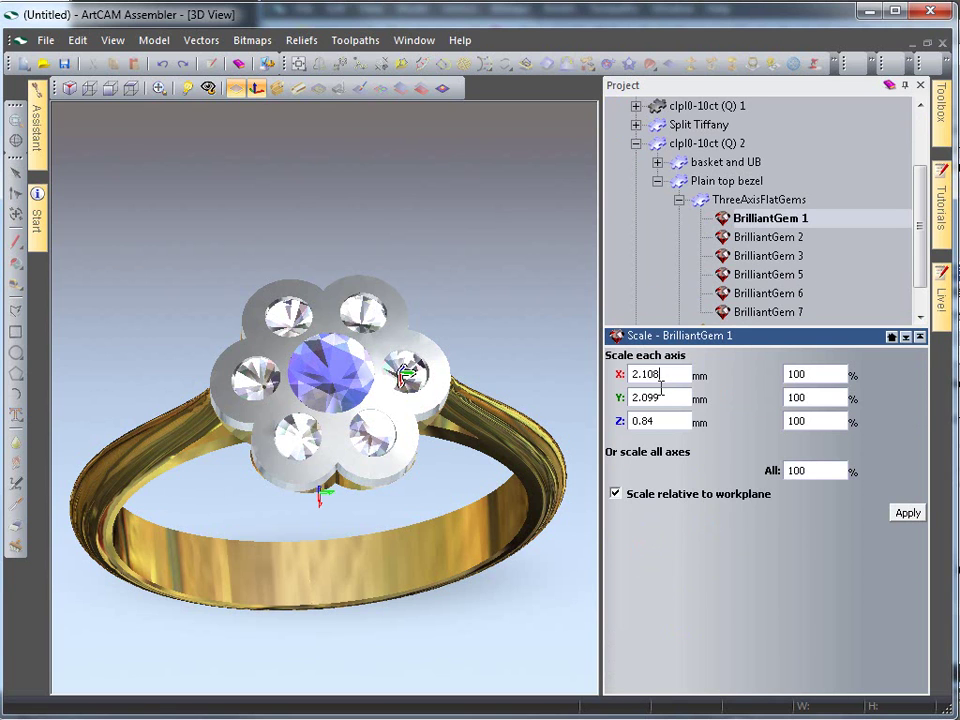
left_click(686, 380)
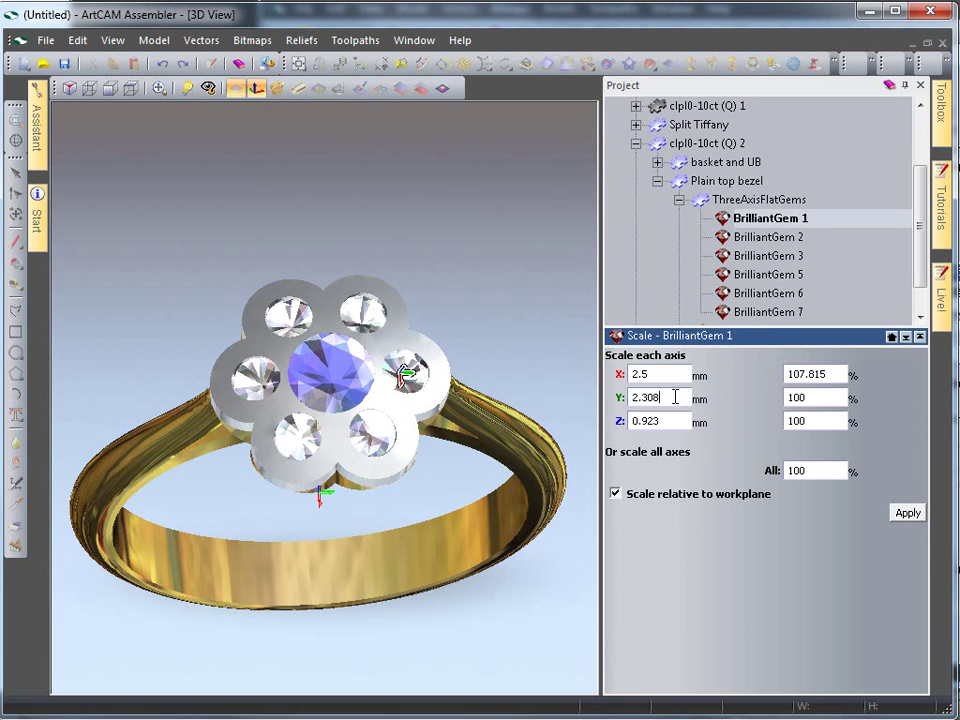
type("2.5")
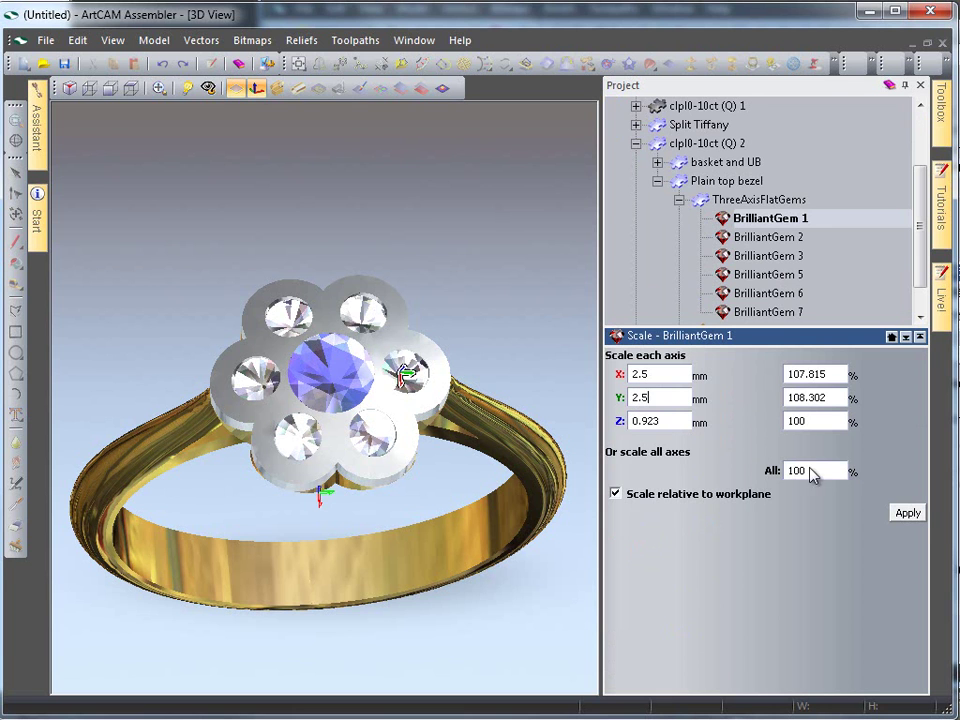
left_click(908, 513)
Step: Nudge BrilliantGem 1 up one 0.1 step along Z
left_click_drag(480, 470, 507, 333)
scroll(385, 462, "up", 5)
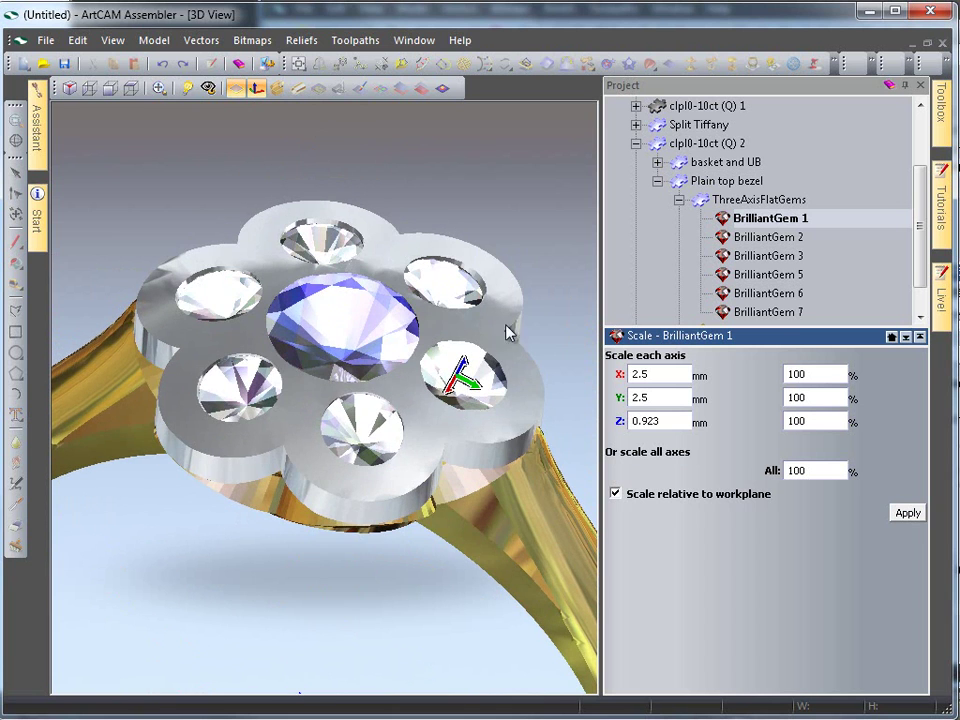
left_click(892, 336)
left_click(711, 395)
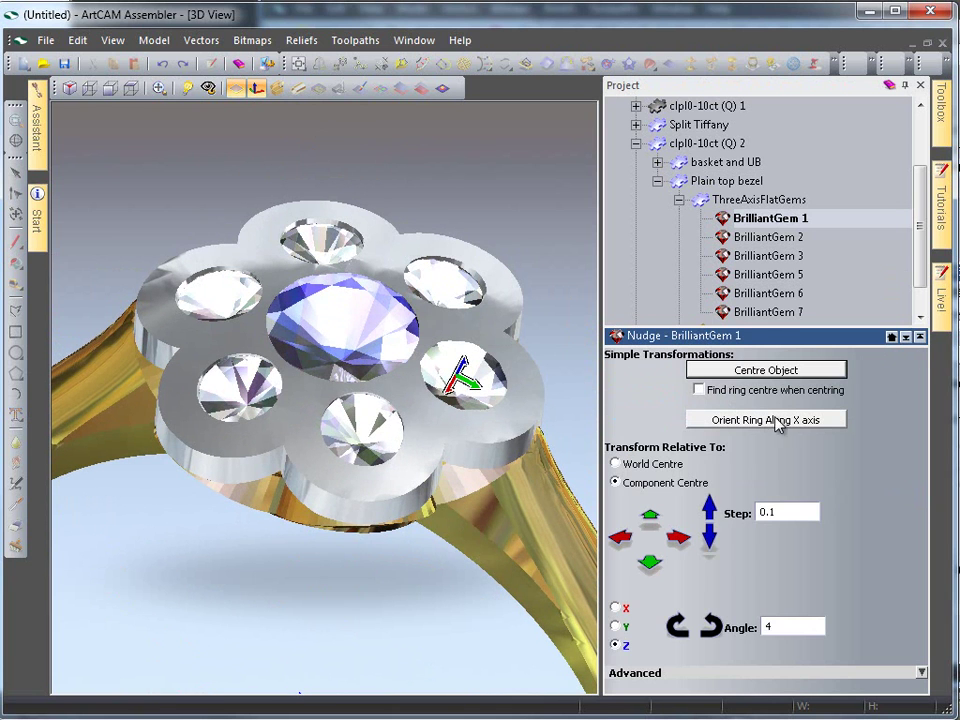
left_click(711, 510)
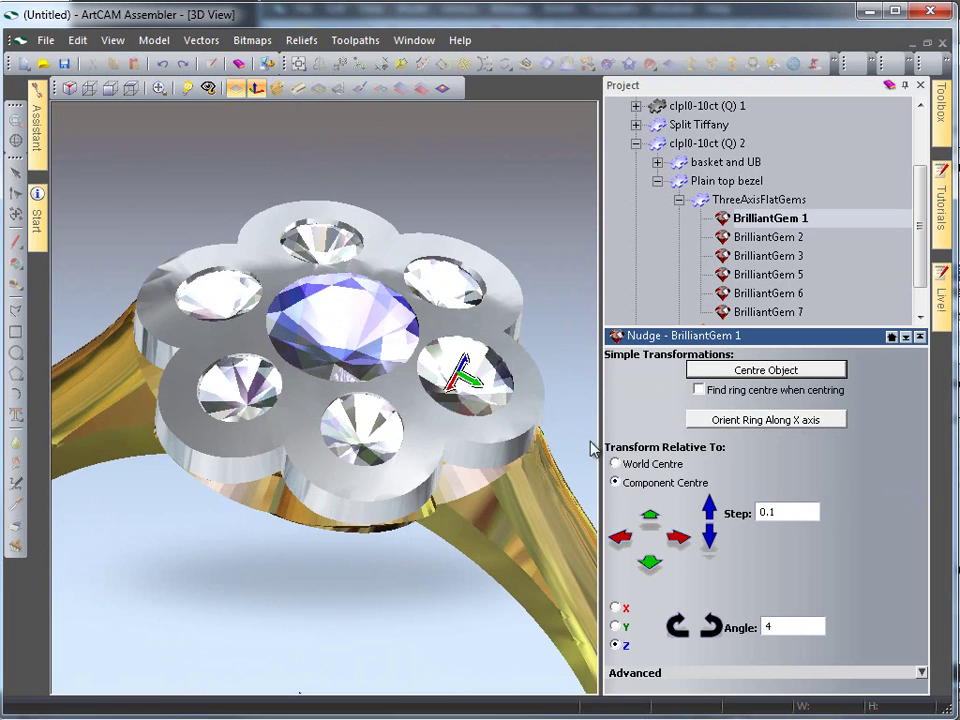
Step: Shift BrilliantGem 1 two 0.1 steps outward along the green axis
left_click_drag(593, 447, 390, 300)
left_click(650, 514)
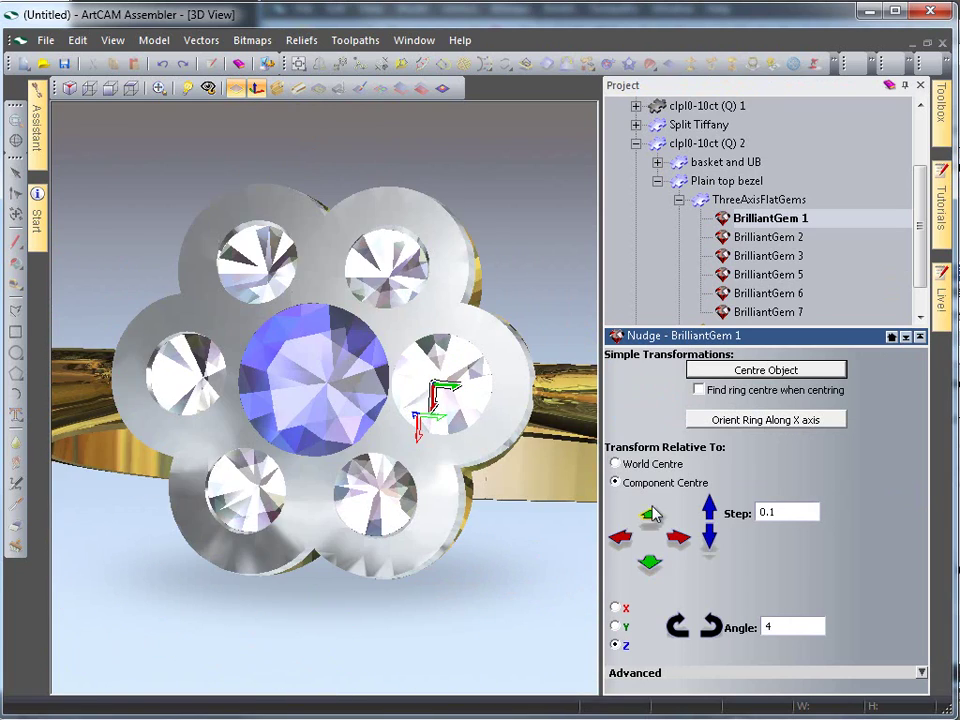
left_click(650, 514)
left_click(651, 515)
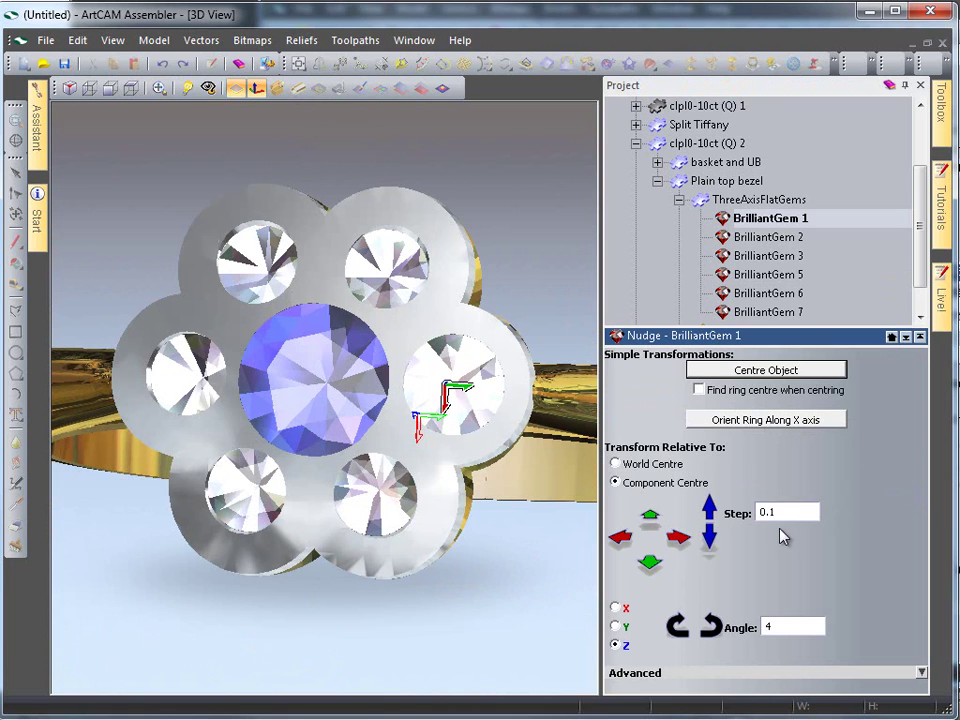
left_click_drag(470, 420, 340, 400)
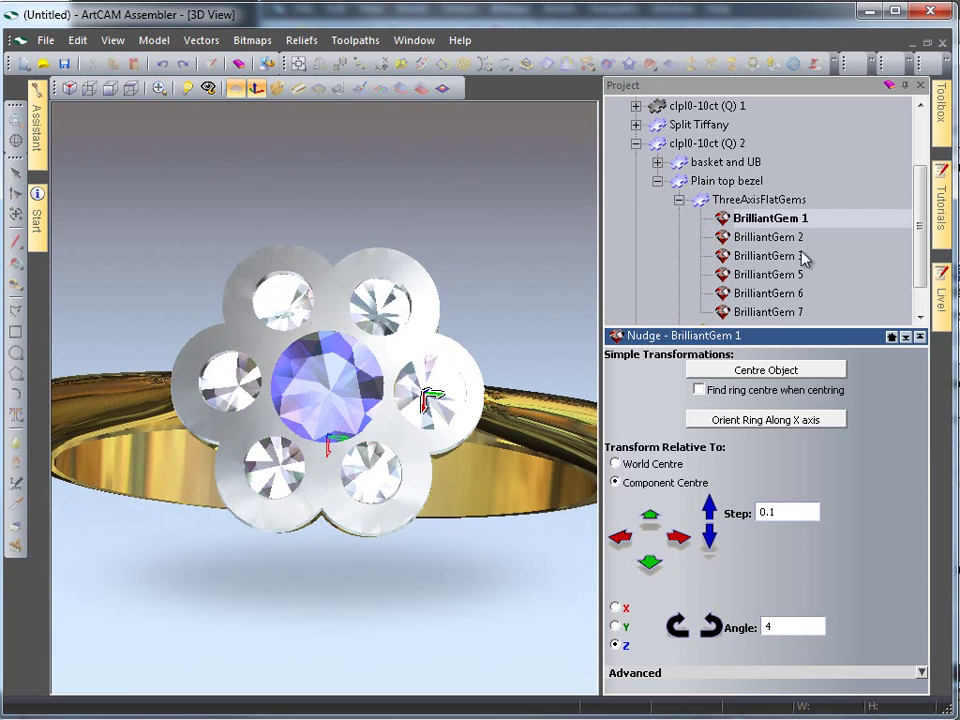
Step: Copy BrilliantGem 1 and hide the ThreeAxisFlatGems side gems
right_click(752, 226)
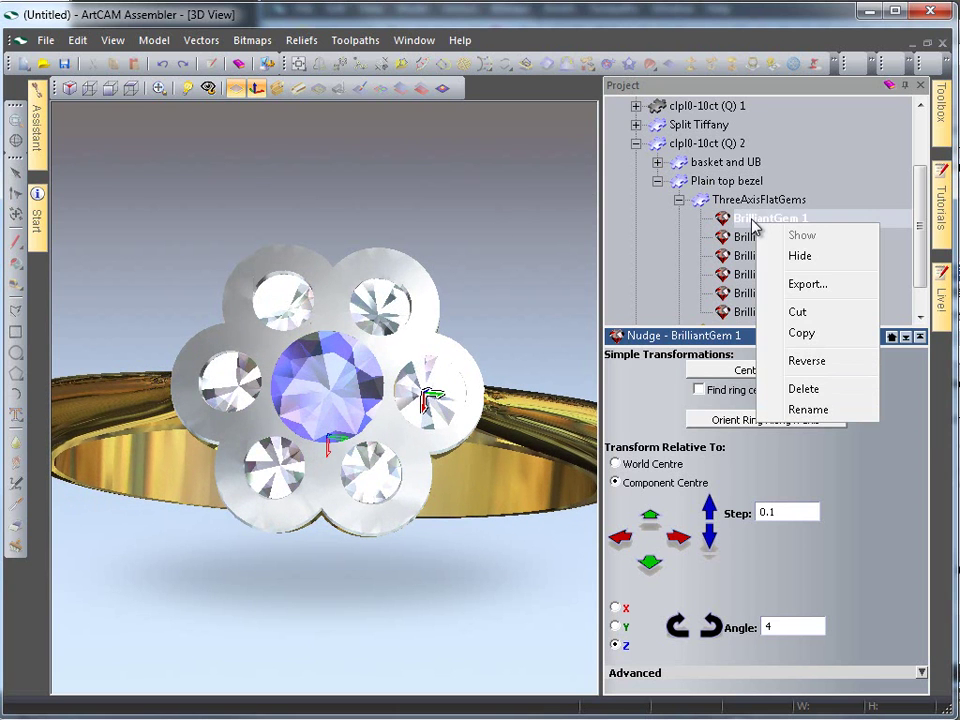
left_click(817, 333)
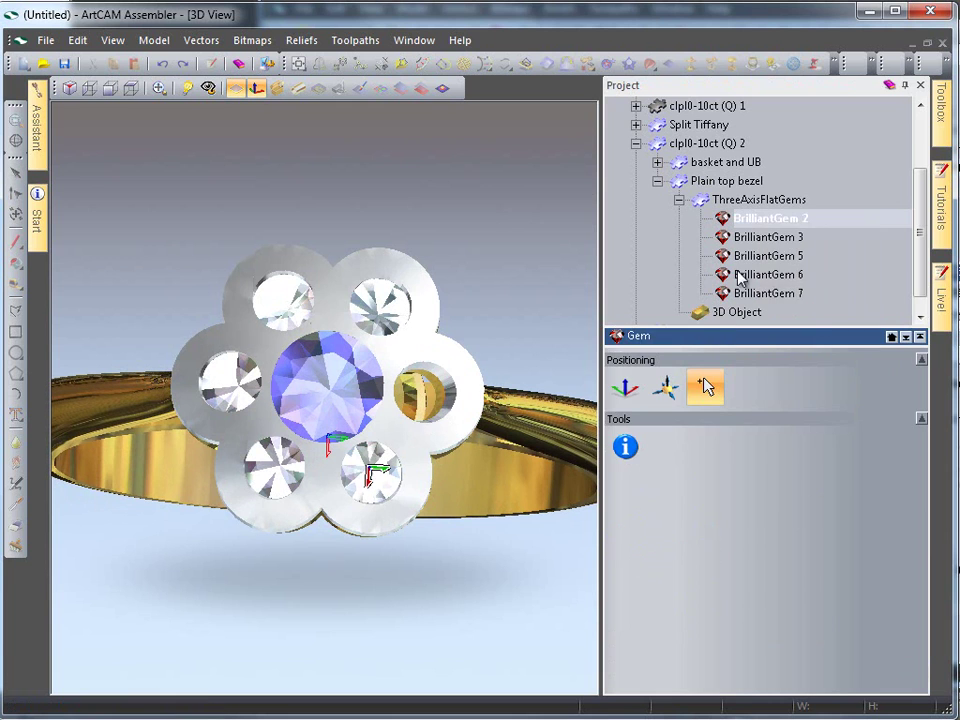
left_click(679, 199)
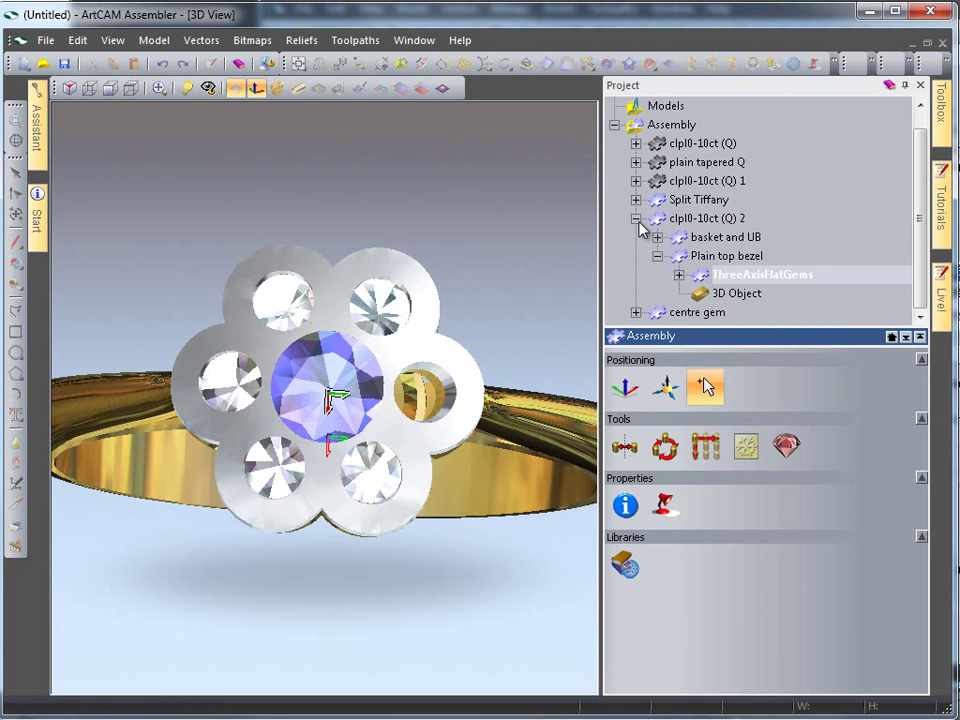
left_click(637, 220)
left_click(637, 238)
left_click(735, 294)
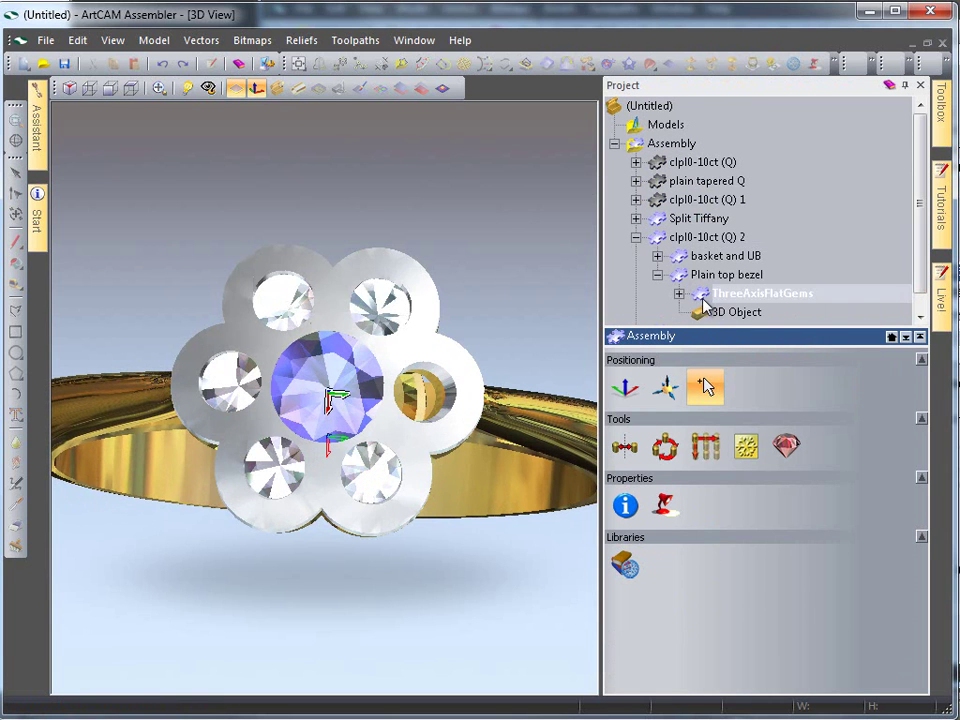
right_click(735, 300)
left_click(752, 336)
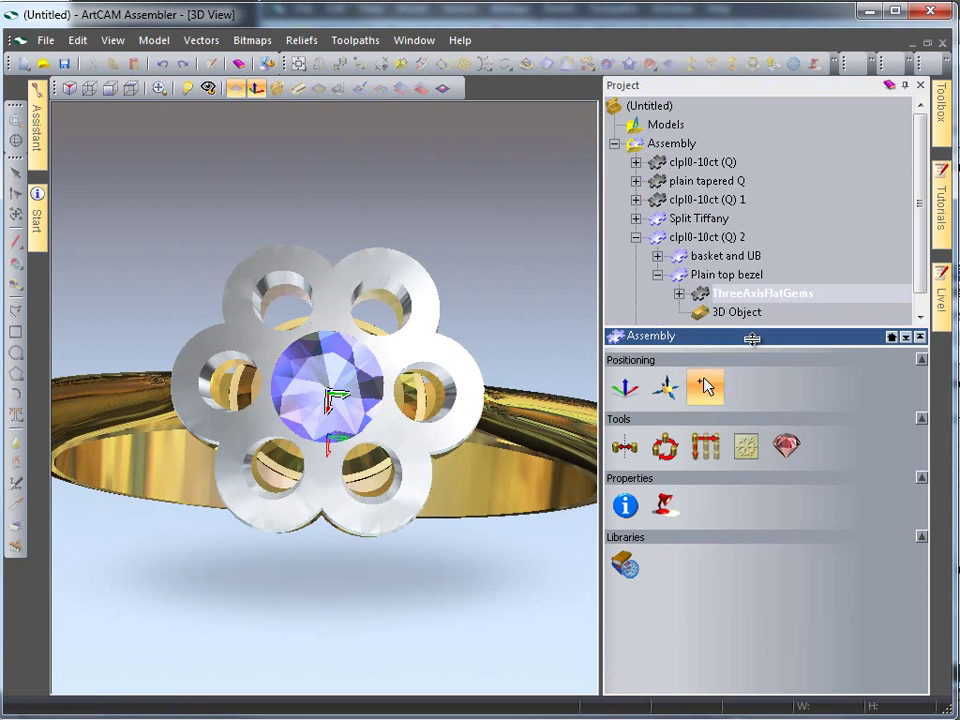
Step: Add a new sub-assembly under centre gem named 'outer'
left_click(657, 274)
left_click(636, 237)
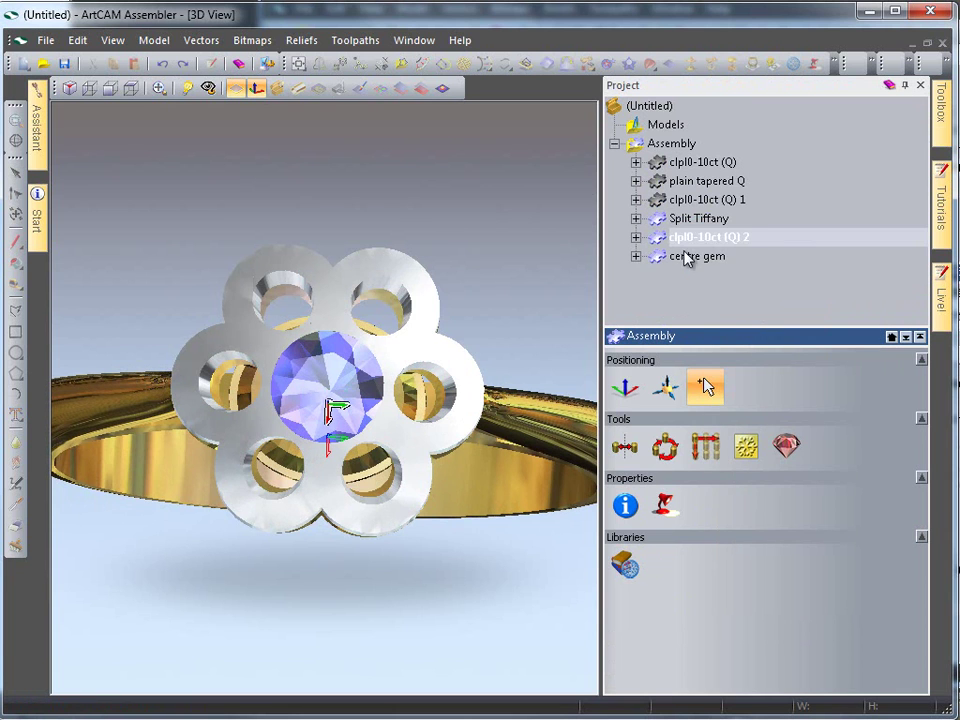
left_click(665, 258)
left_click(636, 257)
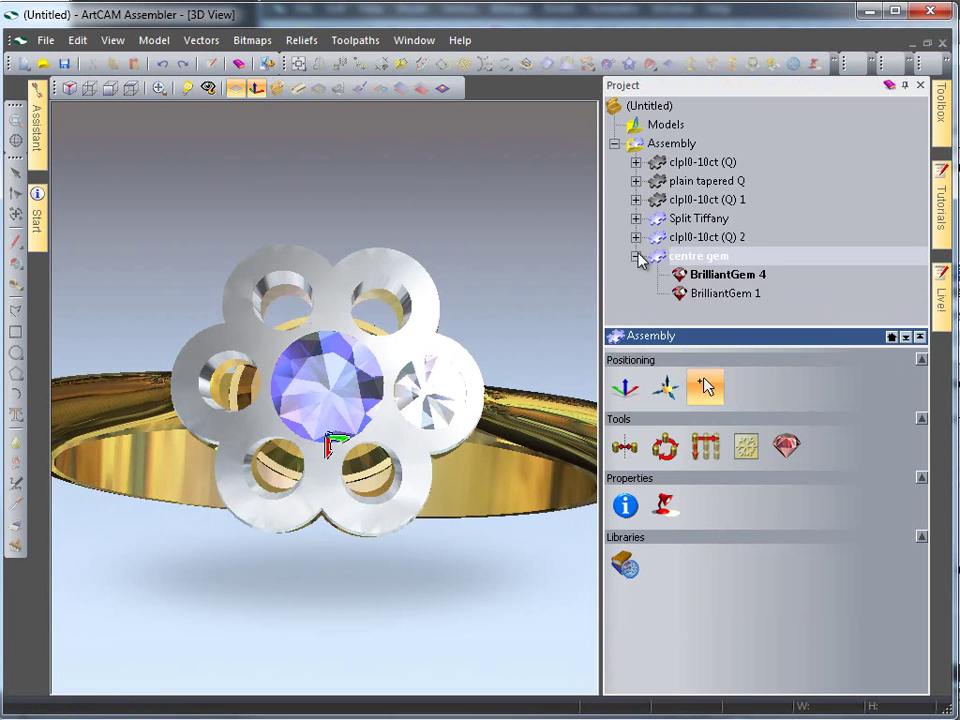
left_click(636, 257)
left_click(637, 257)
right_click(658, 260)
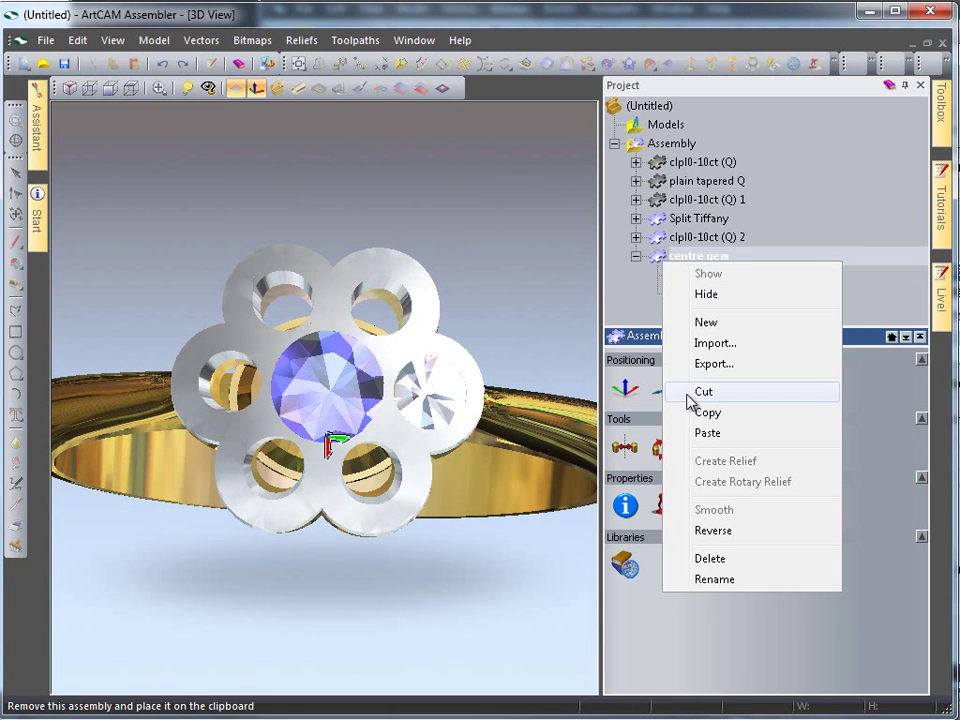
left_click(706, 324)
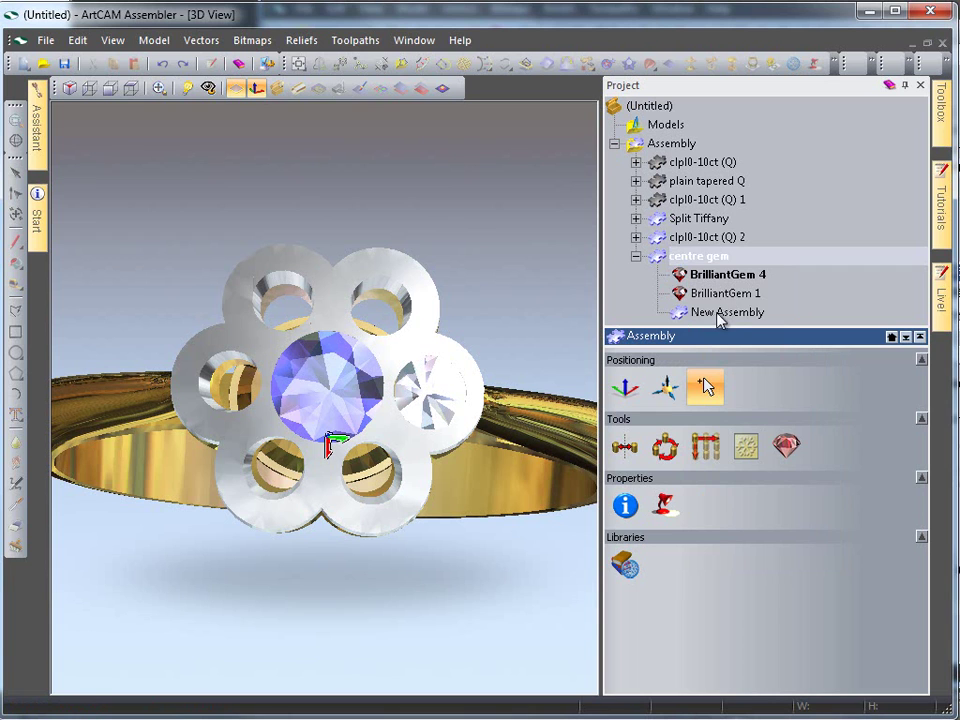
left_click(718, 314)
left_click(719, 314)
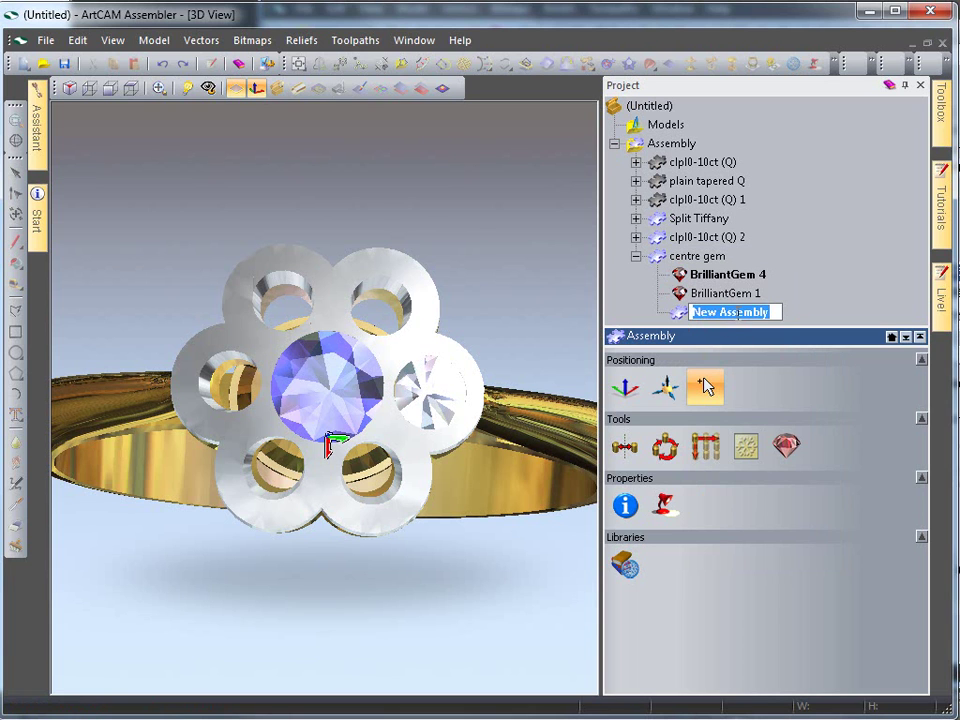
type("outer")
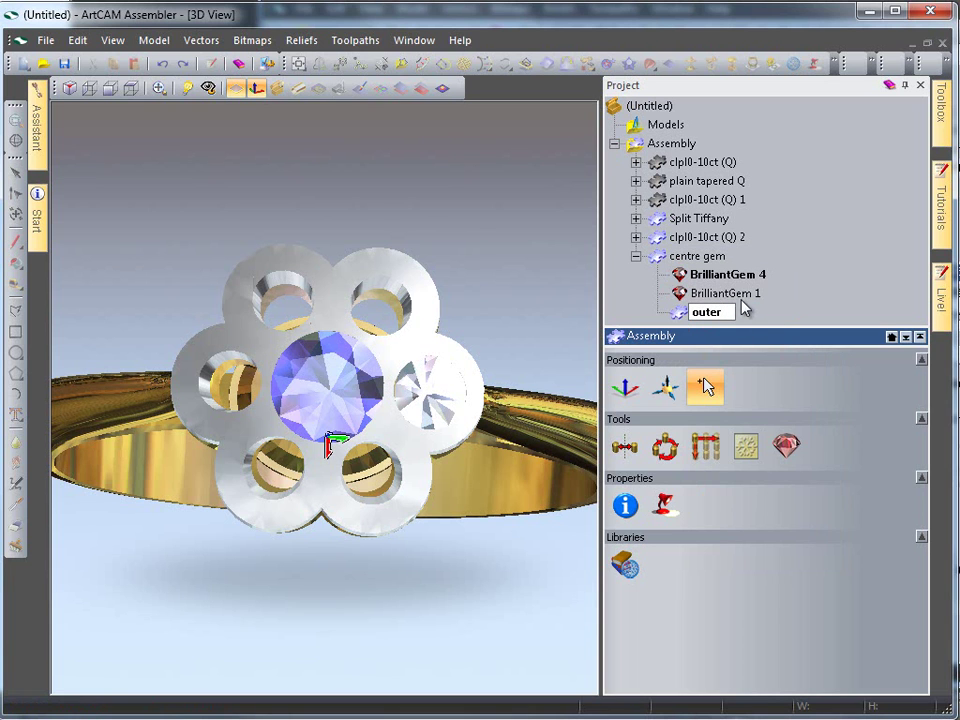
left_click(735, 294)
Step: Cut BrilliantGem 1 and paste it into the outer group
right_click(737, 296)
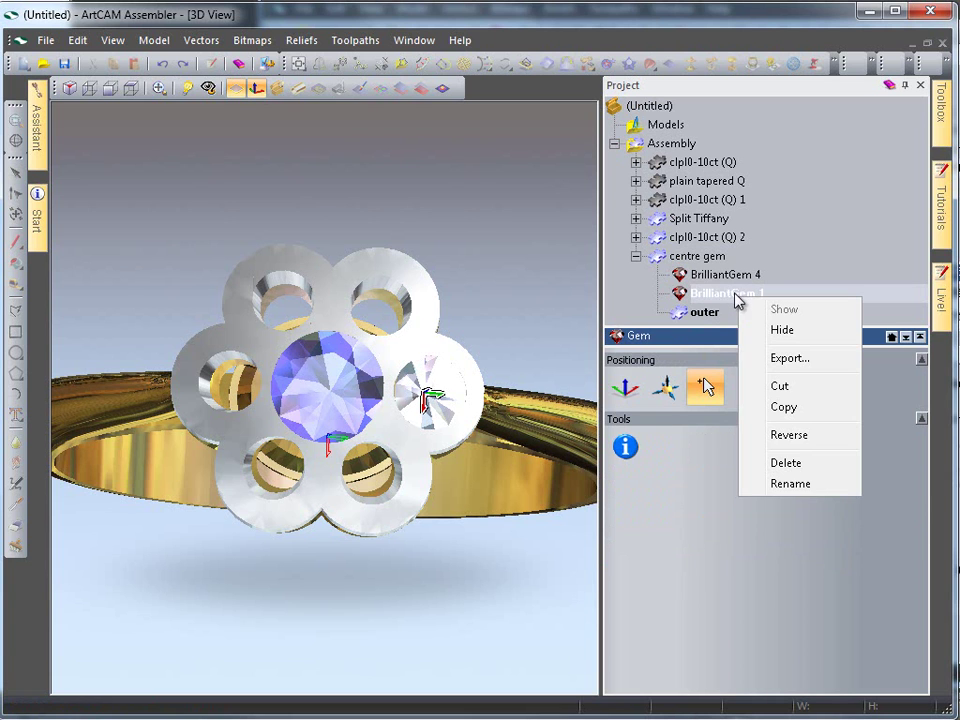
left_click(782, 387)
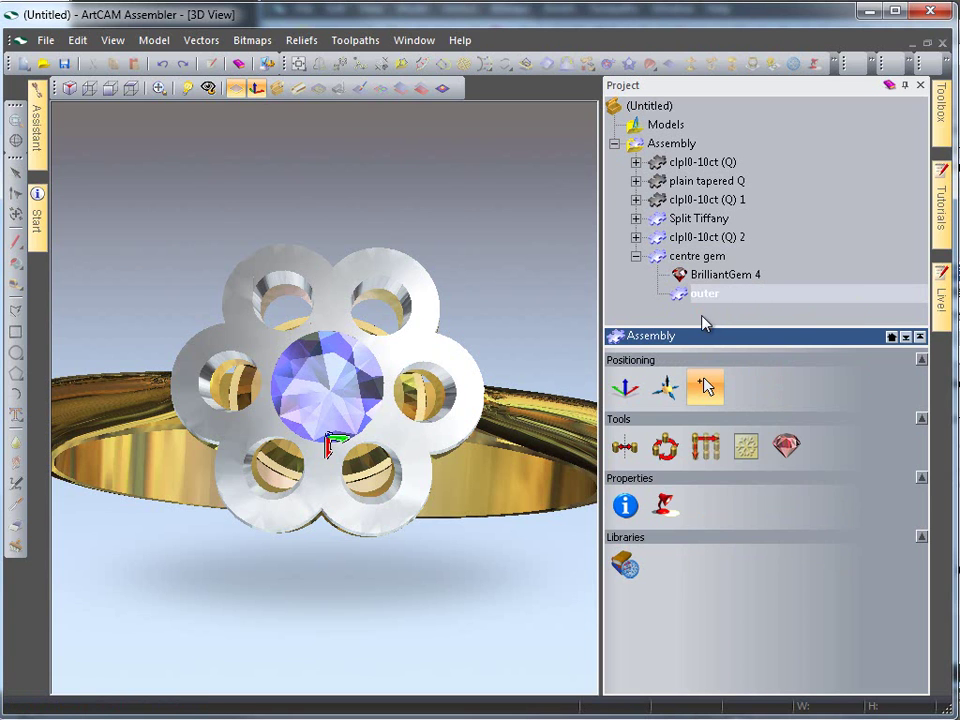
right_click(703, 298)
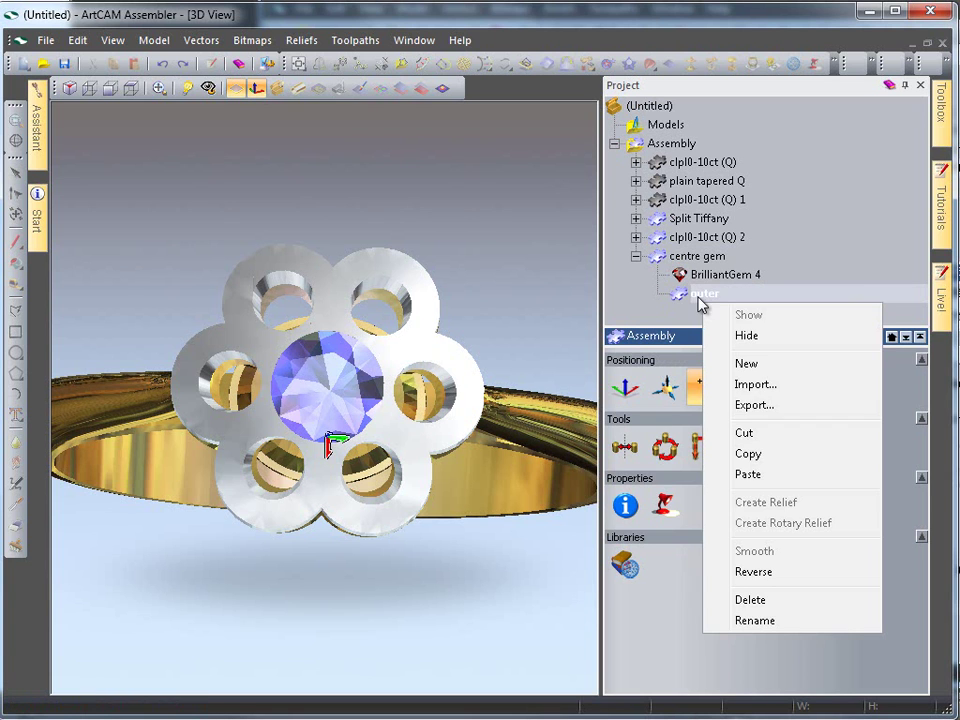
left_click(772, 474)
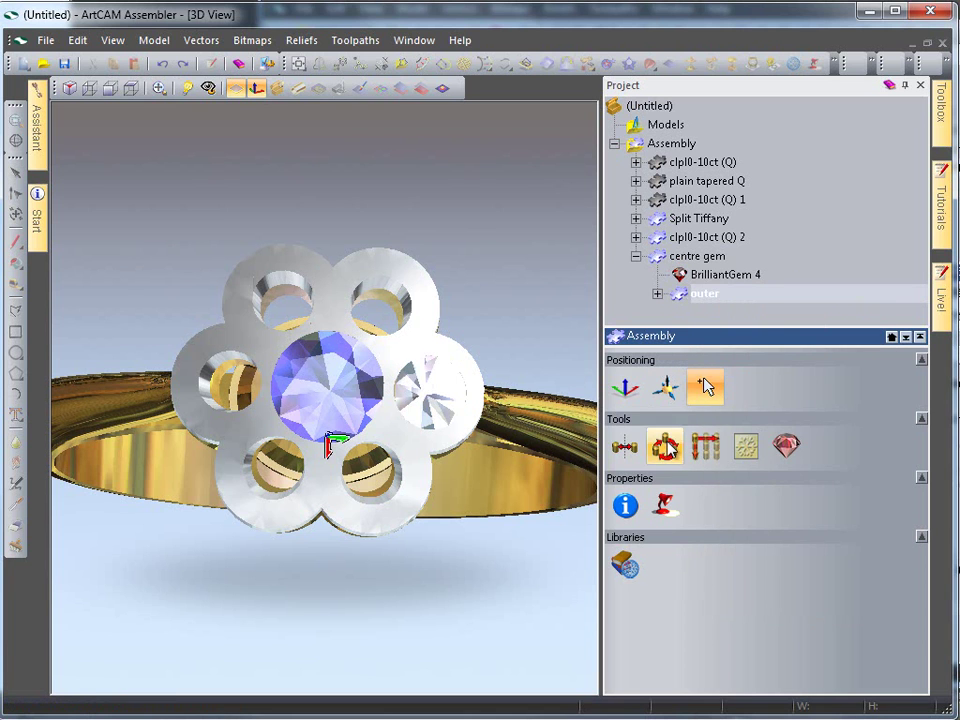
Step: Copy-rotate the gem 6 times through 360° about Z around the centre stone
left_click(705, 383)
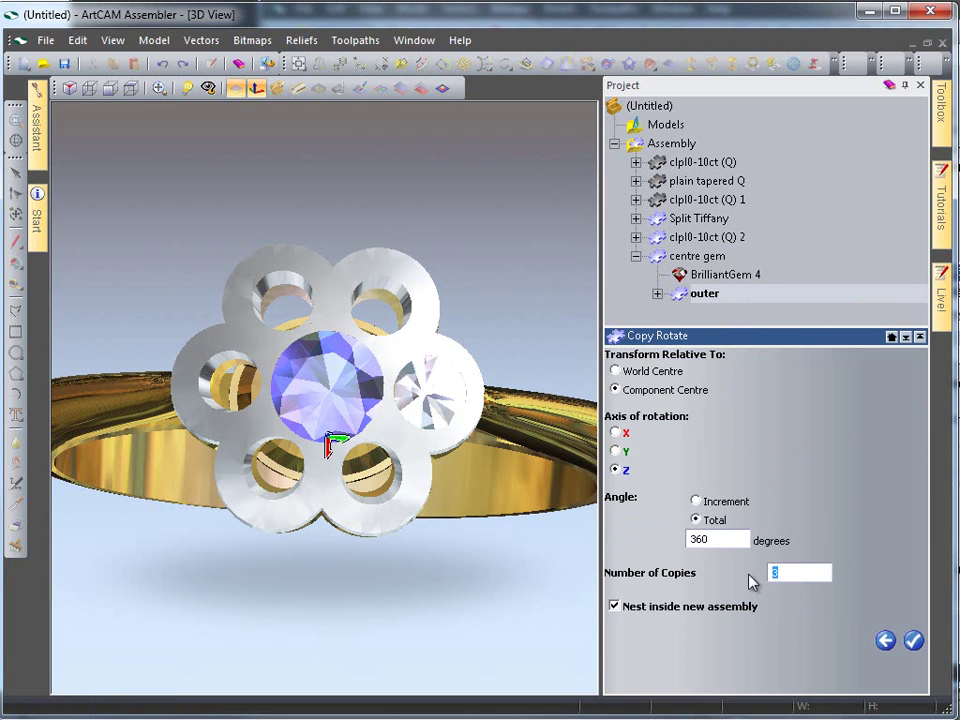
type("6")
left_click(913, 641)
left_click_drag(505, 404, 323, 553)
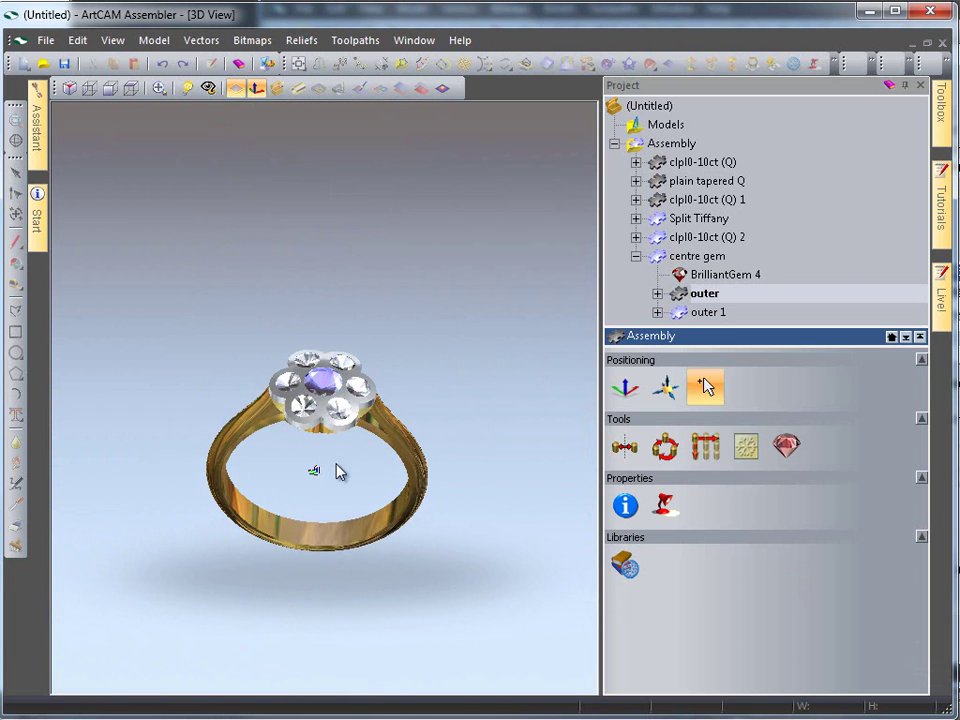
Step: Nest centre gem into clpl0-10ct (Q) 2 and scale that head to 110%
left_click(636, 256)
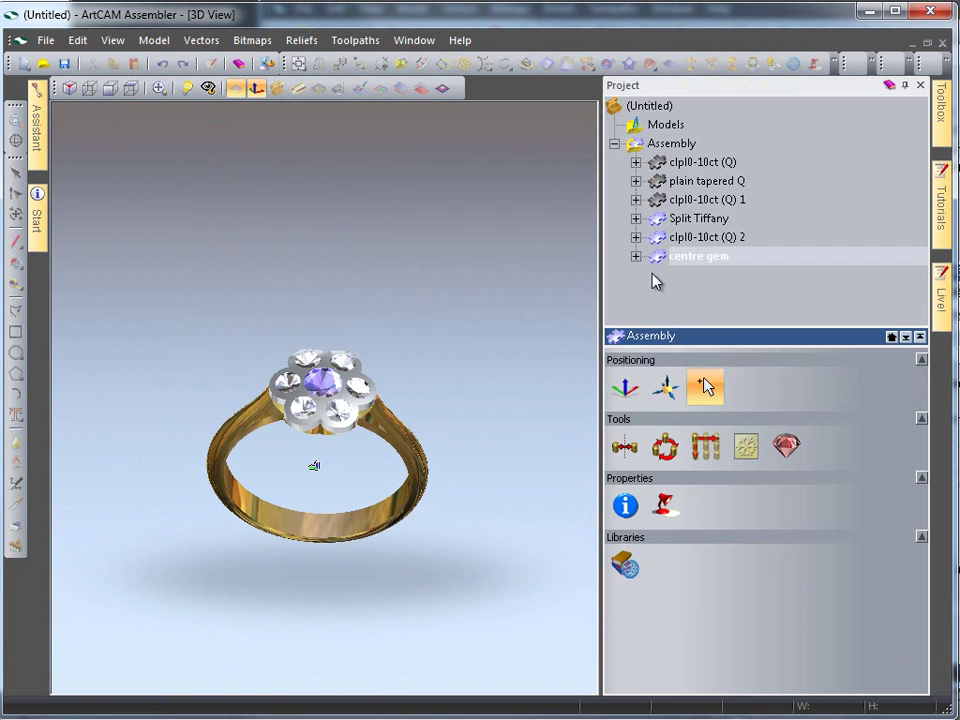
left_click(668, 258)
left_click_drag(668, 259, 735, 366)
left_click(636, 237)
left_click(636, 237)
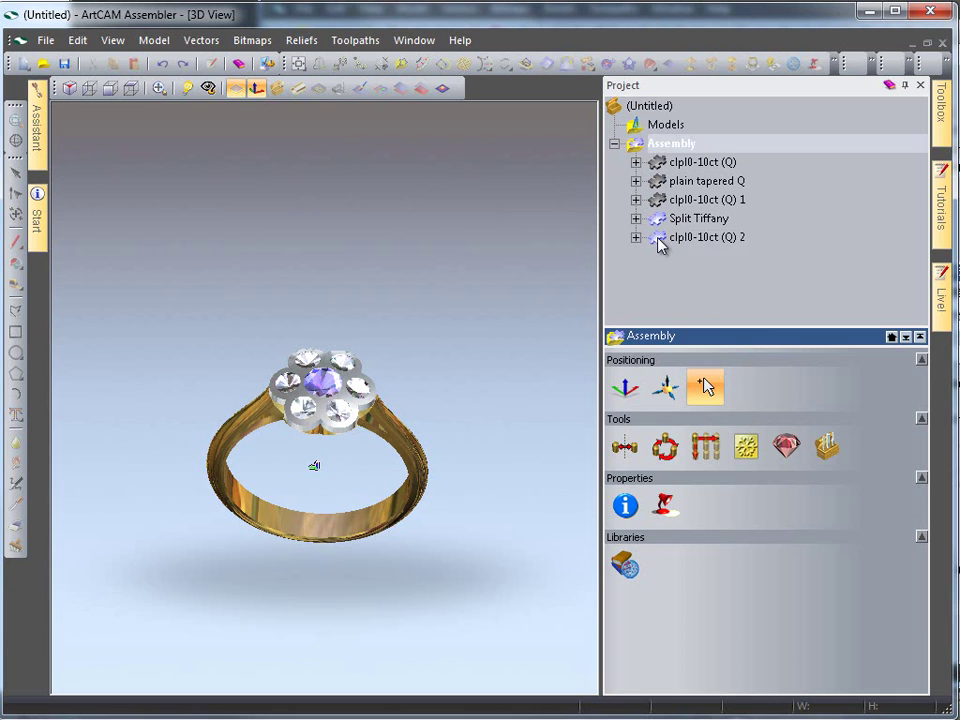
left_click(690, 237)
left_click(666, 392)
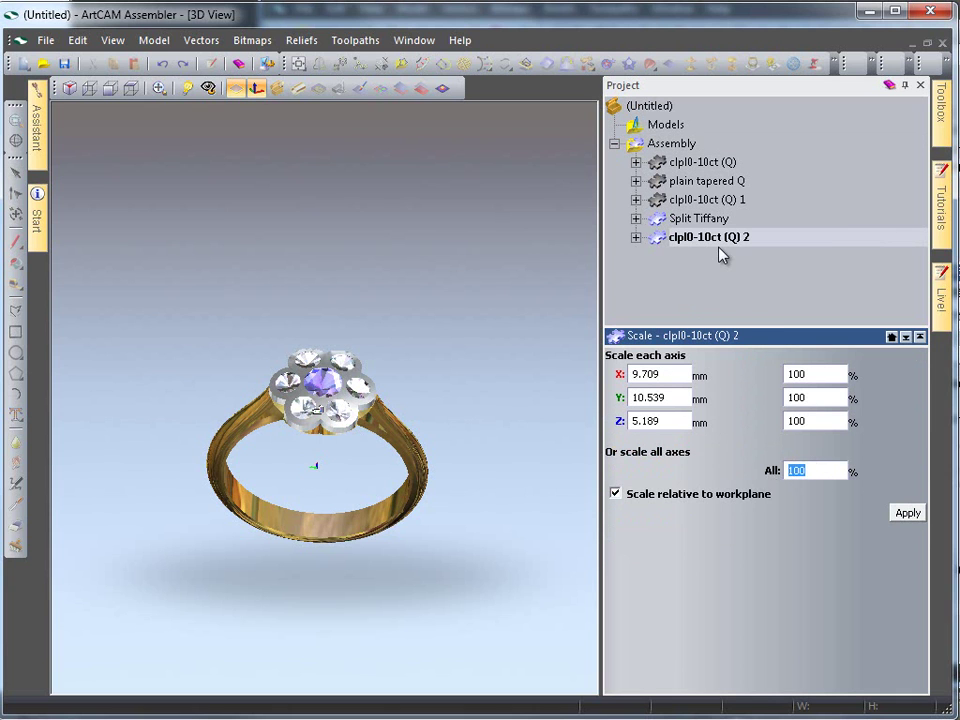
type("110")
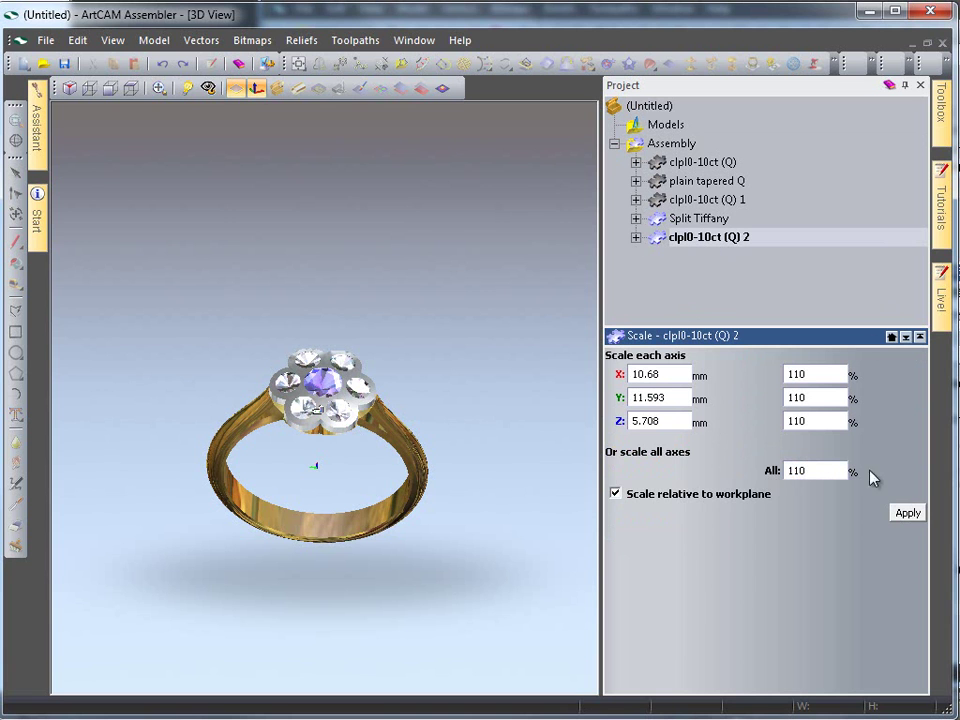
left_click(907, 513)
left_click_drag(420, 540, 507, 313)
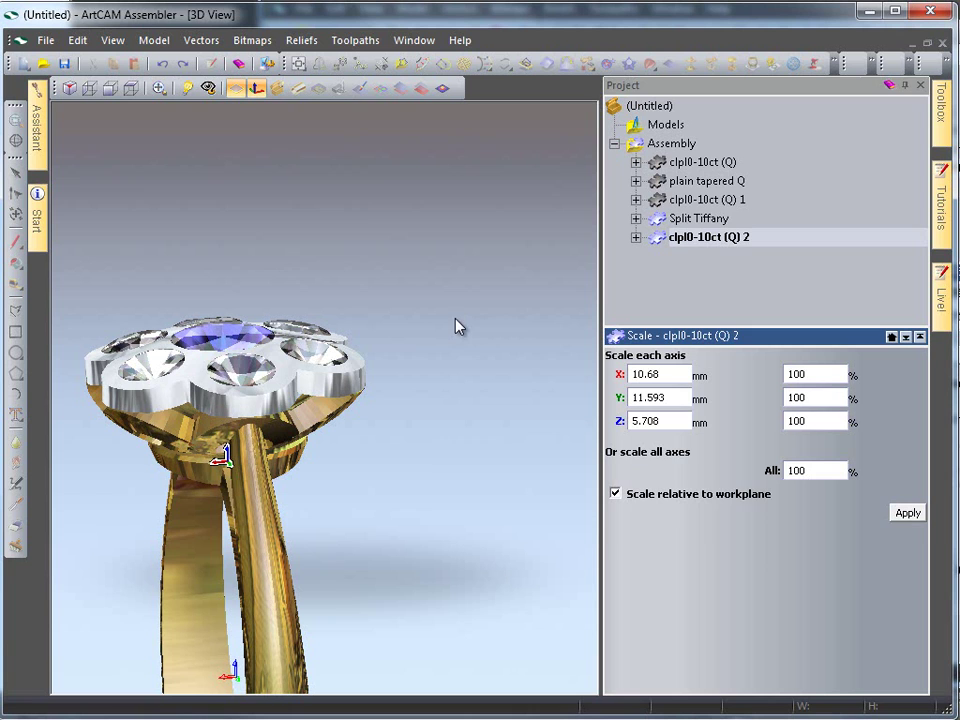
Step: Scale the Split Tiffany shank to 4 mm in X
left_click(690, 219)
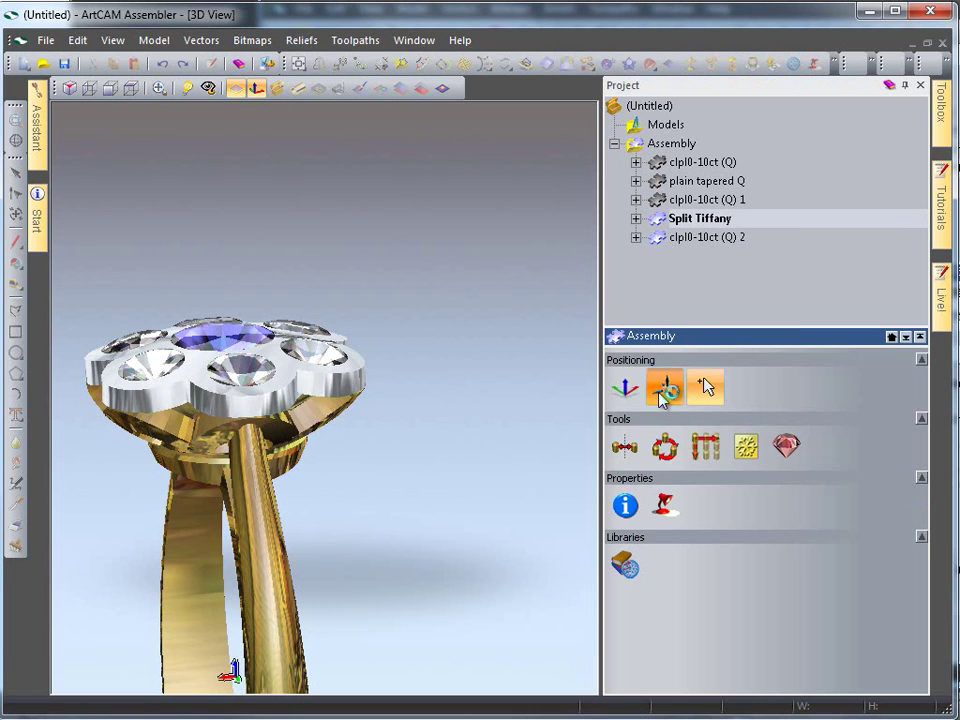
left_click(666, 387)
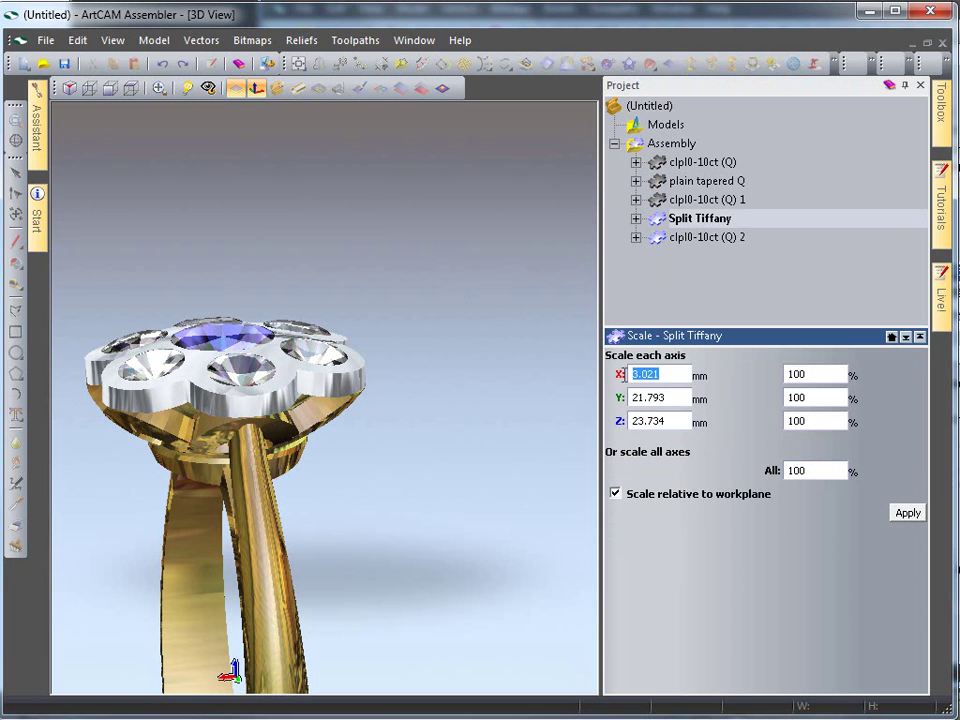
left_click(908, 513)
left_click_drag(330, 540, 277, 390)
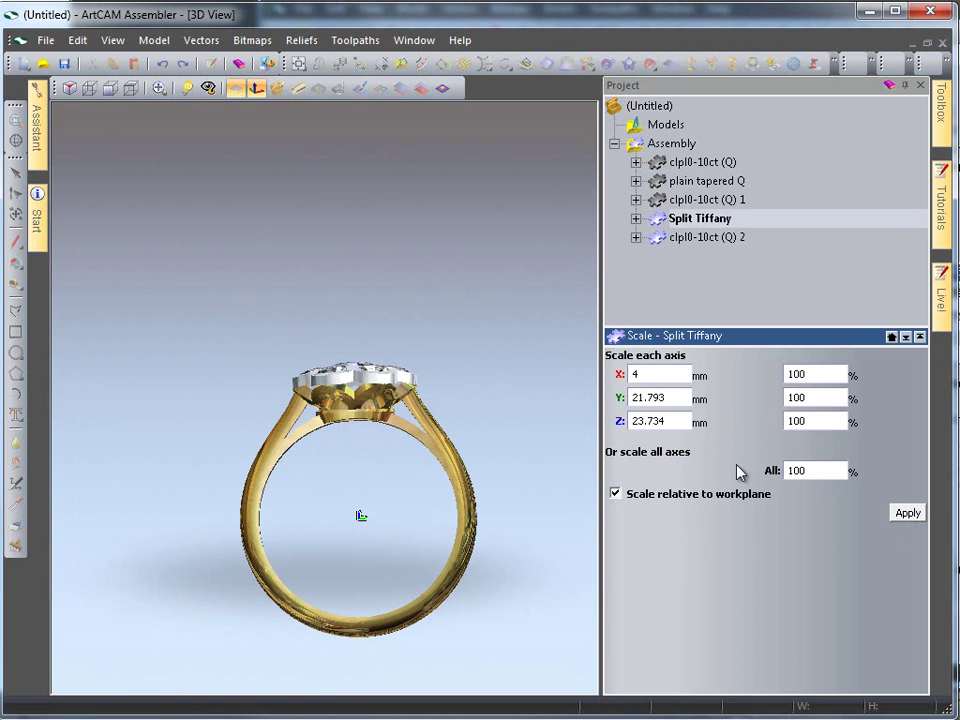
Step: Import a size Q Plain tiffany shank 2.5 mm wide from the Component Library
left_click(891, 336)
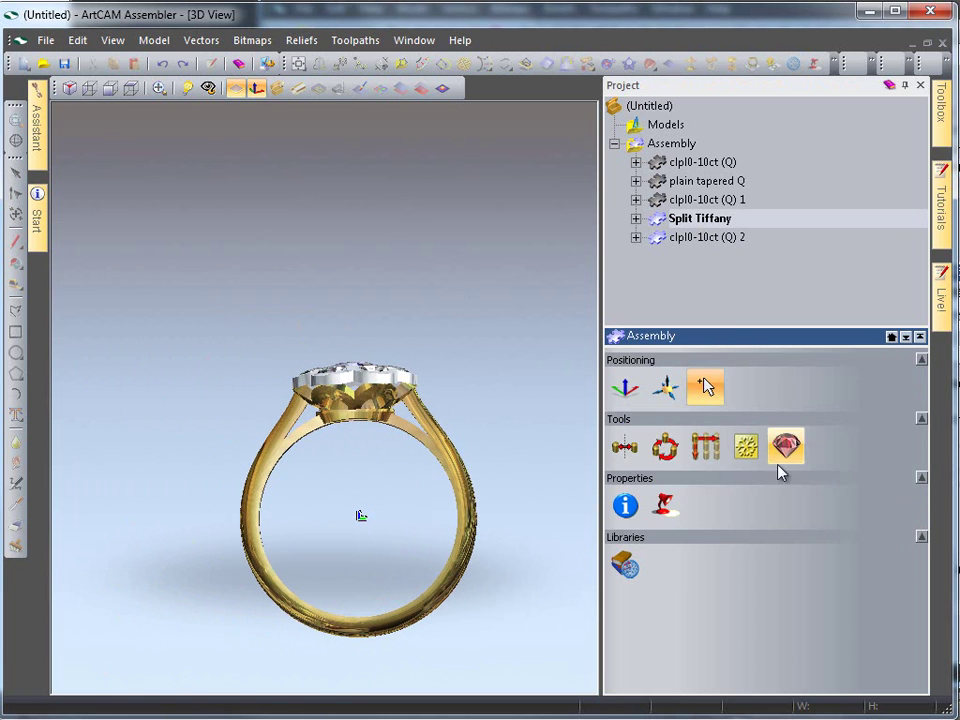
left_click(630, 561)
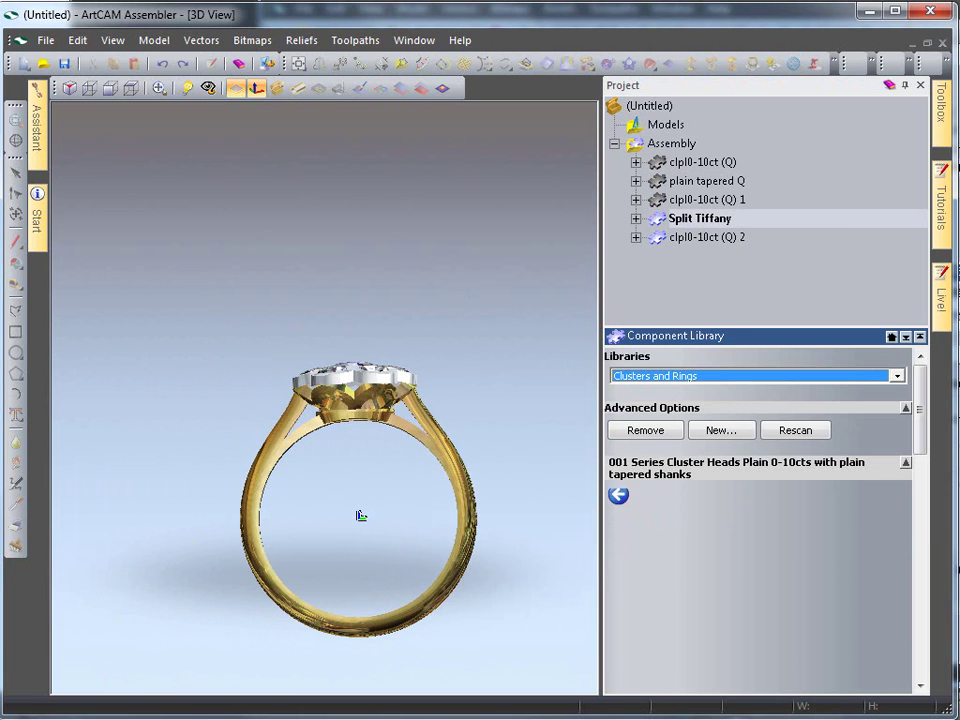
left_click_drag(921, 422, 921, 506)
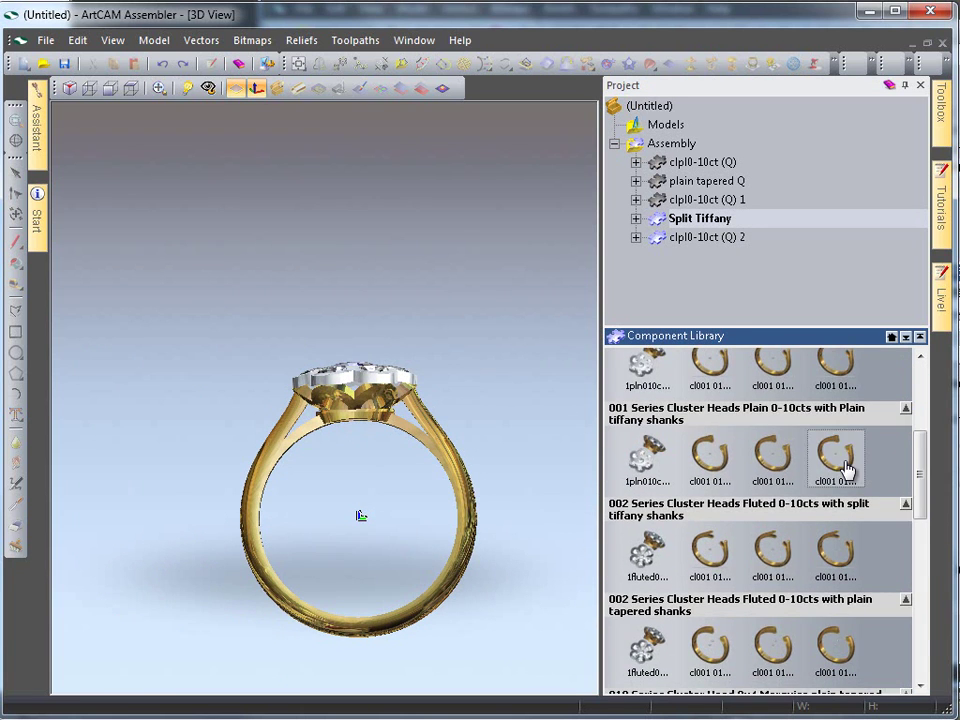
left_click(846, 466)
left_click(915, 424)
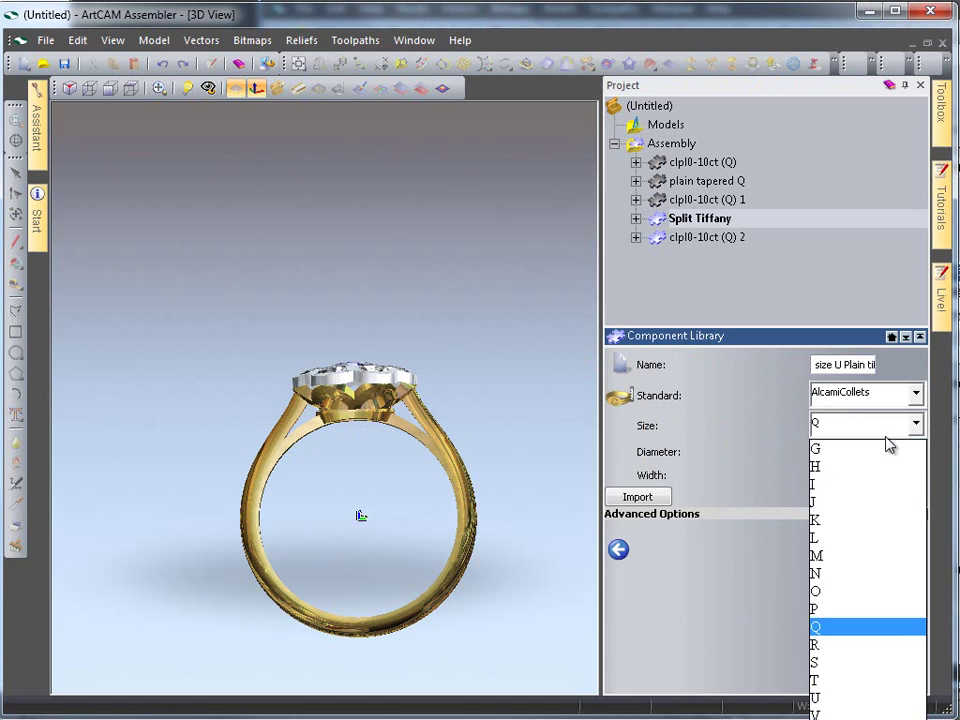
left_click(836, 625)
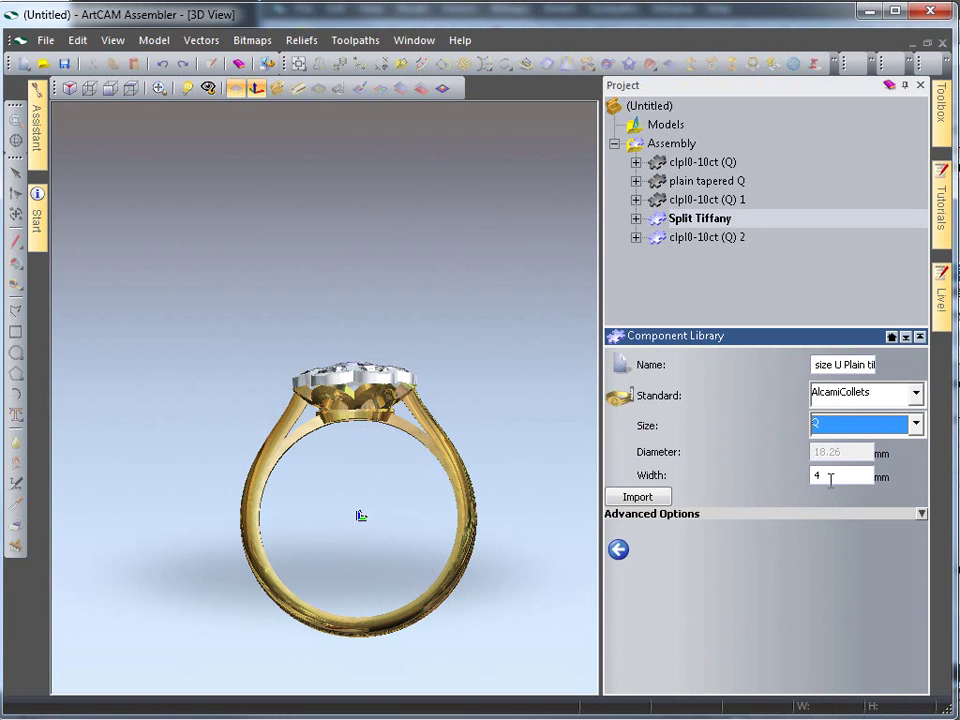
key("Tab")
type("2.5")
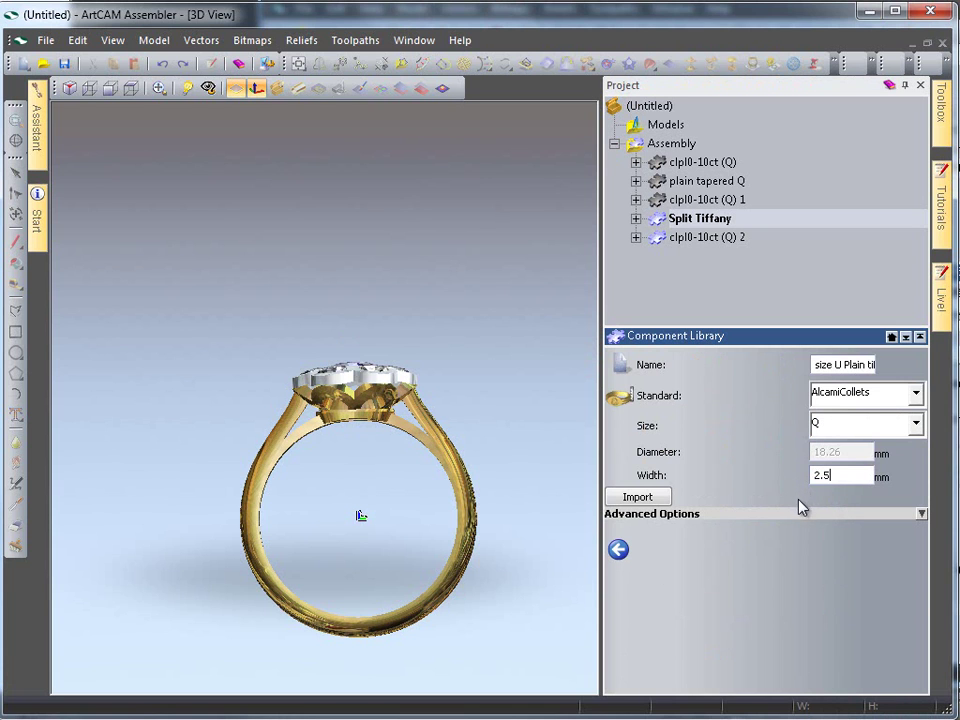
left_click(638, 498)
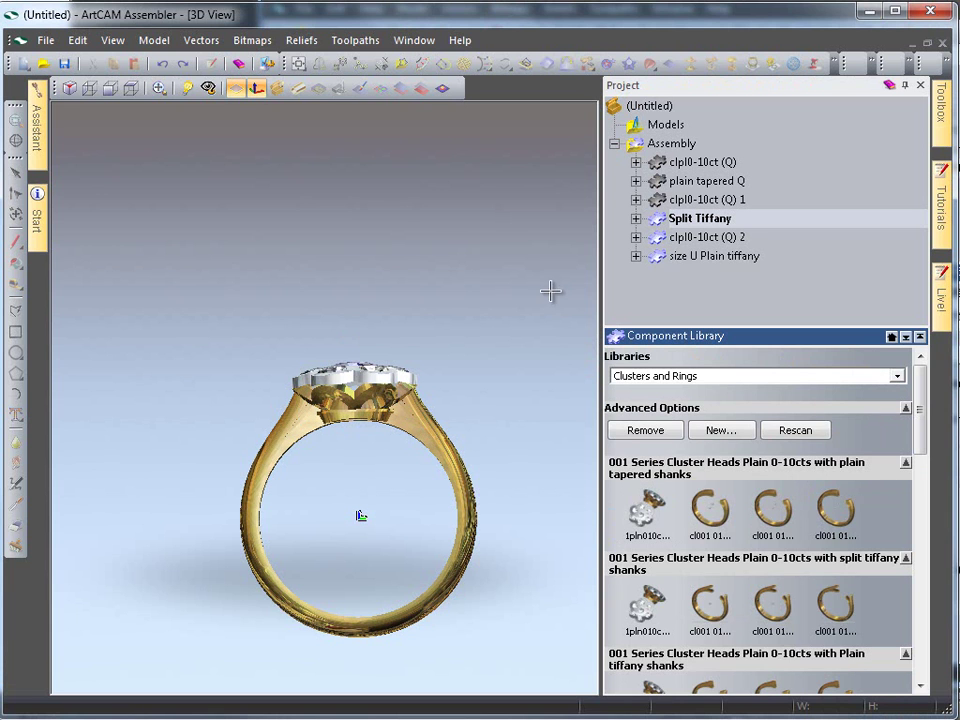
Step: Hide the Split Tiffany shank
left_click(690, 233)
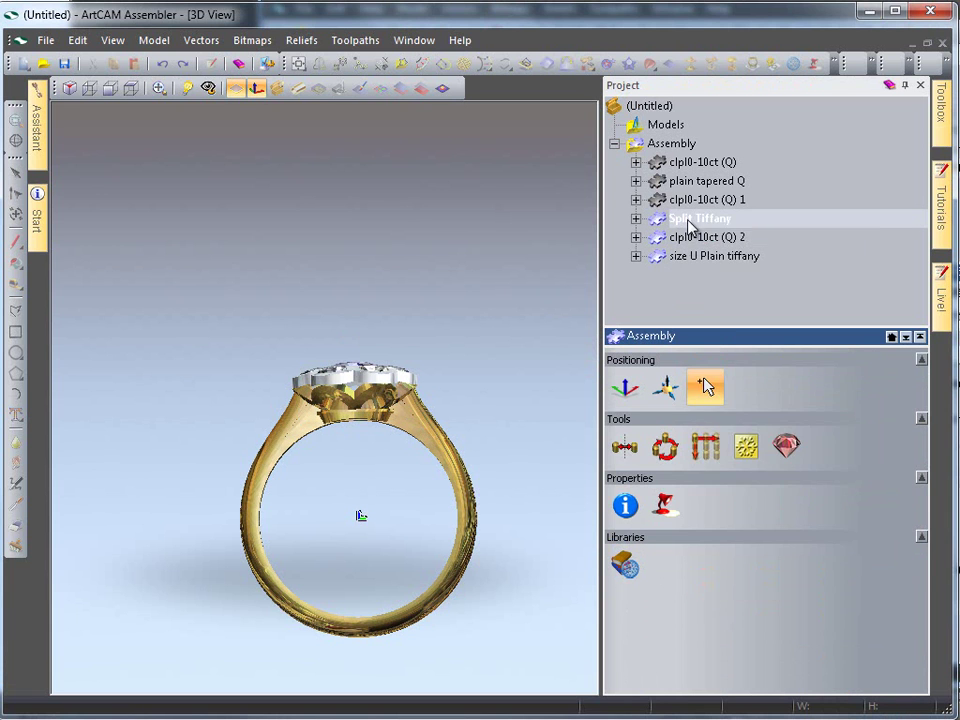
right_click(690, 223)
left_click(742, 262)
left_click_drag(459, 414, 285, 466)
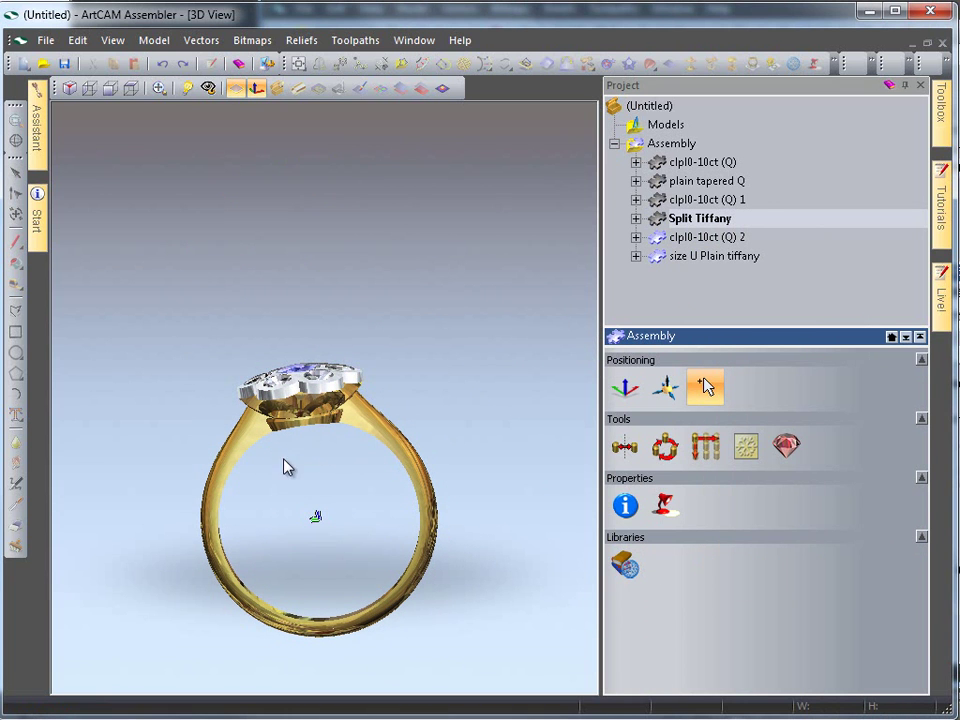
Step: Import the clp marquise 8X4 head 1 from the Component Library
left_click(627, 566)
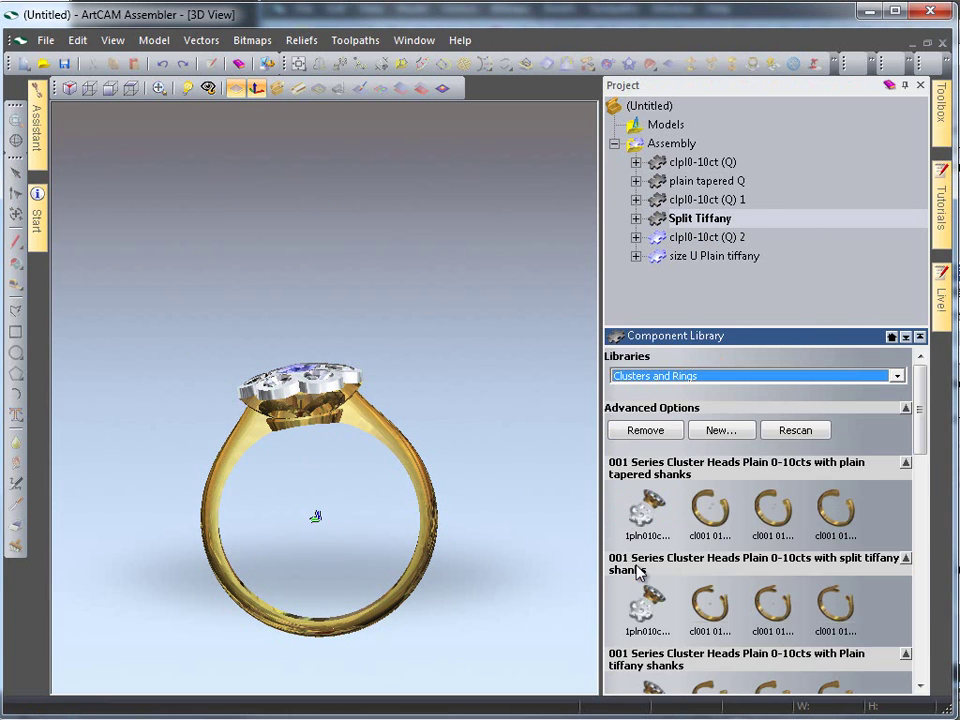
left_click_drag(919, 440, 913, 600)
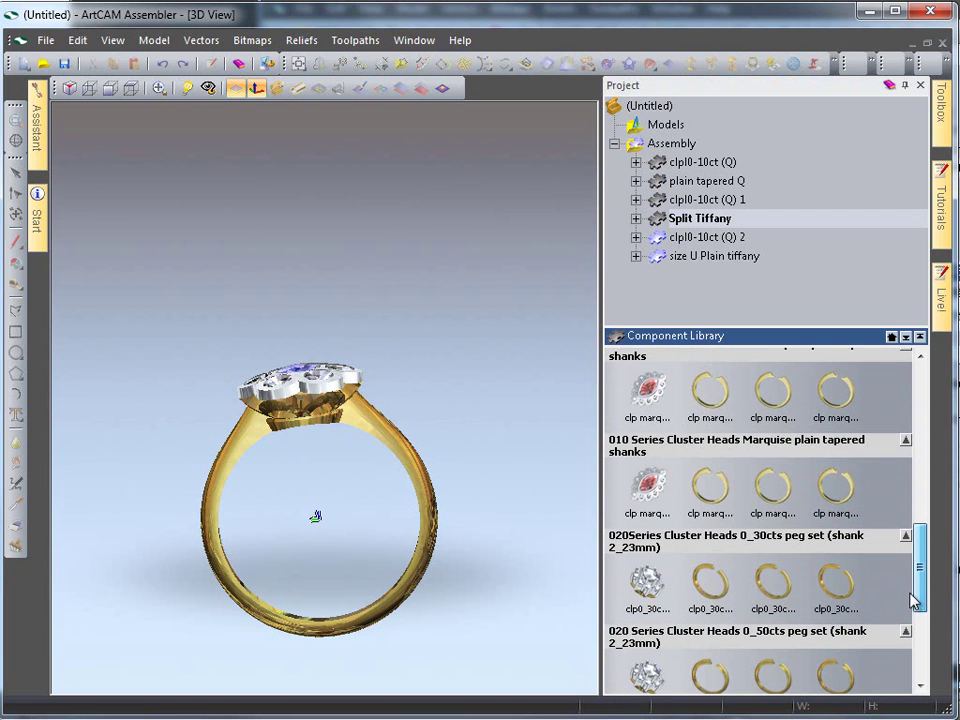
left_click(661, 400)
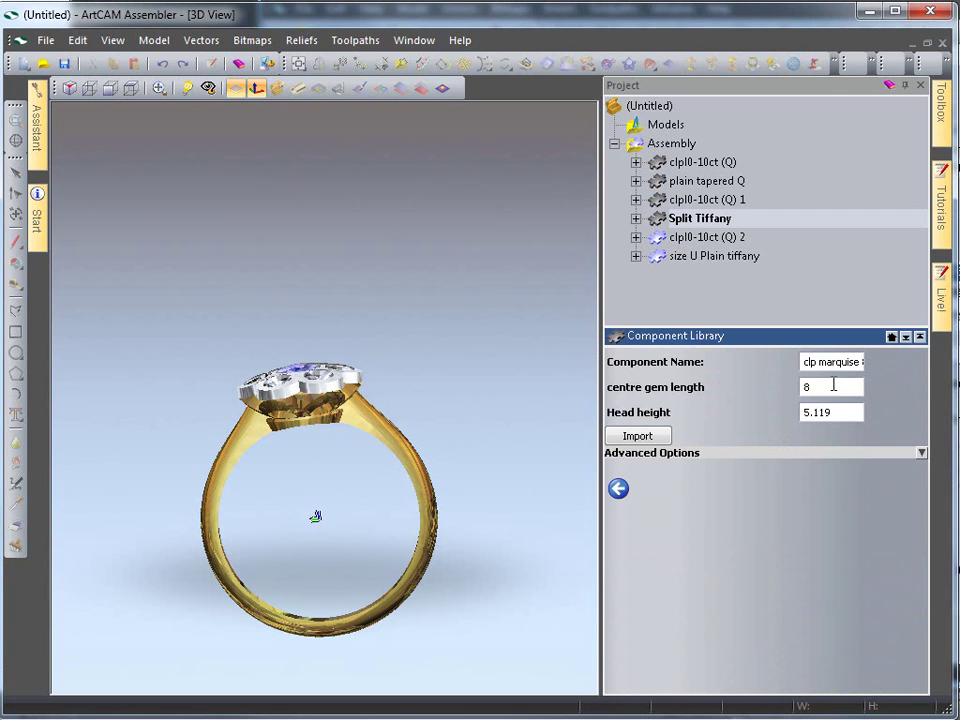
left_click(638, 438)
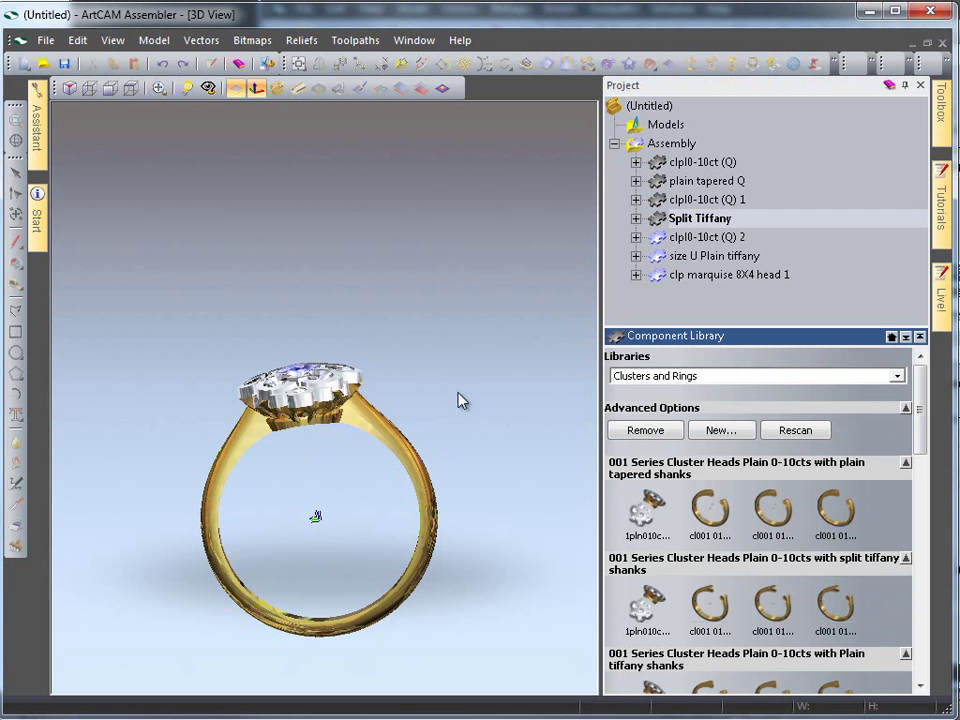
left_click_drag(364, 424, 370, 466)
Step: Hide the round clpl0-10ct (Q) 2 head and select the new marquise head
left_click(677, 240)
right_click(677, 247)
left_click(710, 274)
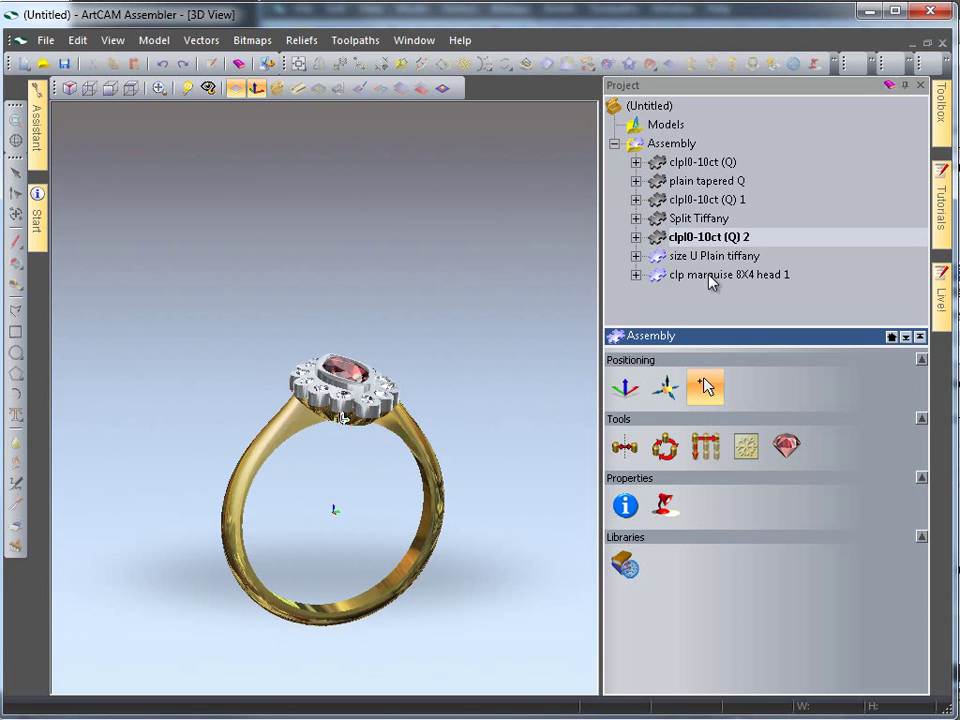
left_click(668, 276)
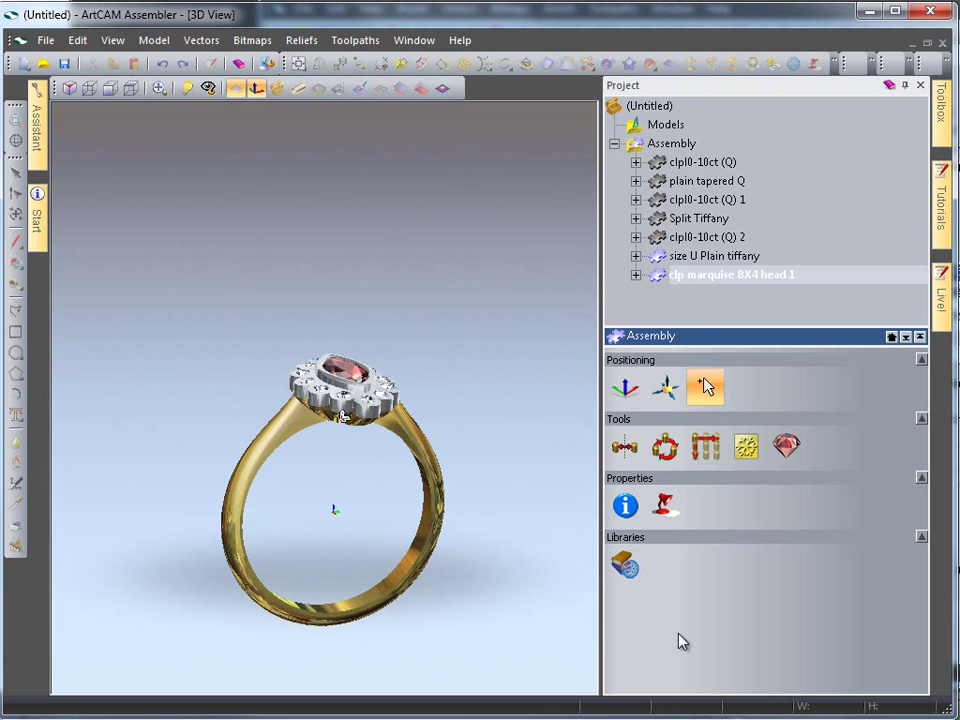
Step: Import the 020 Series 0_50cts cluster head from the Component Library
left_click(612, 570)
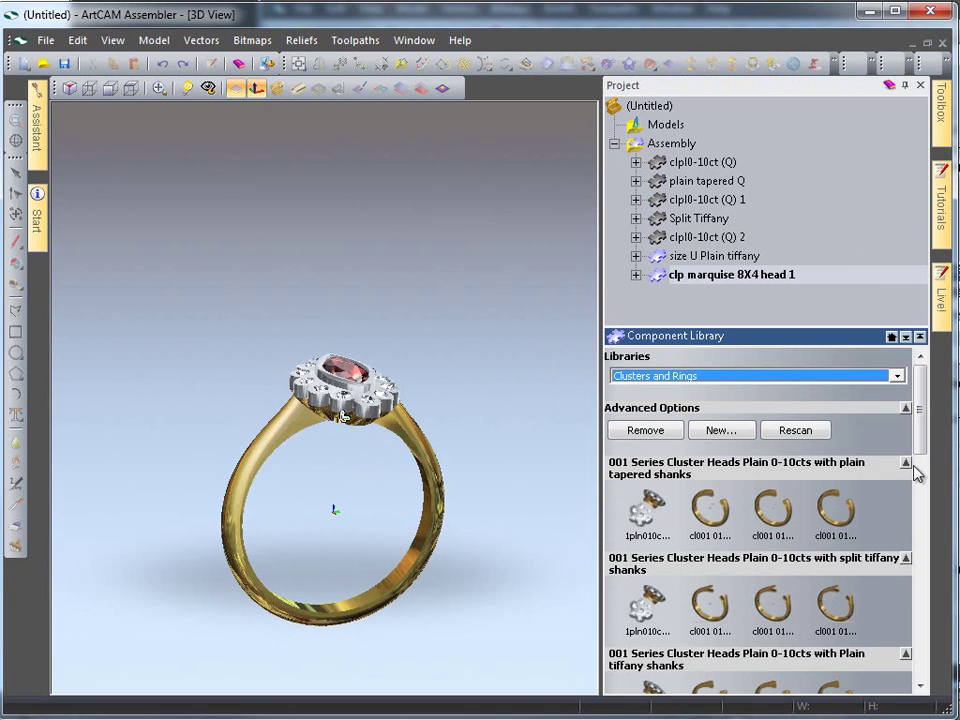
left_click_drag(918, 472, 918, 626)
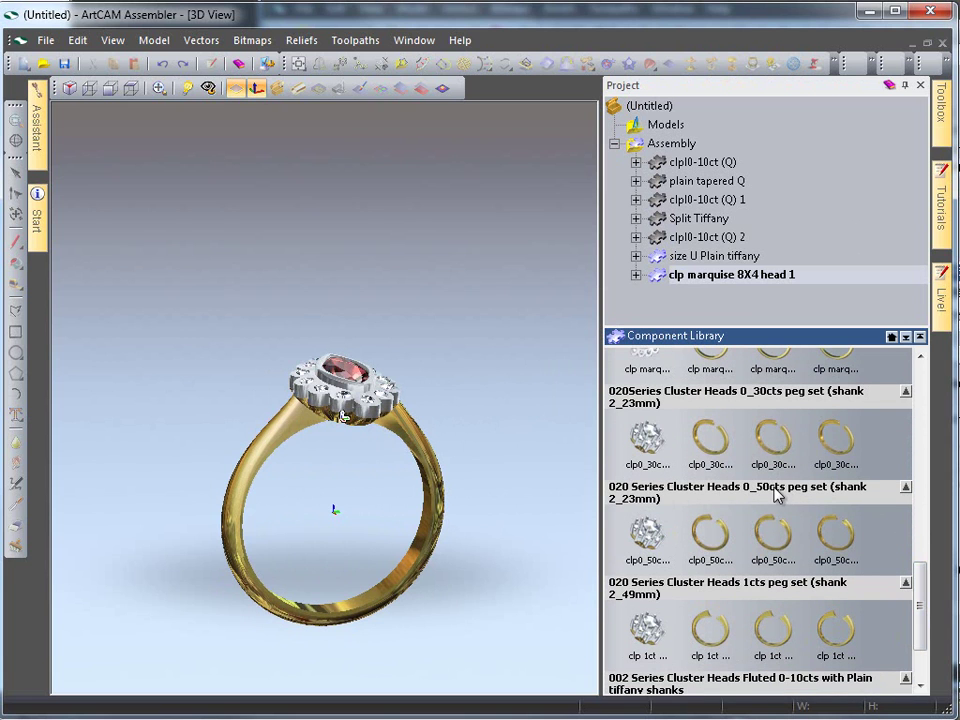
left_click(646, 548)
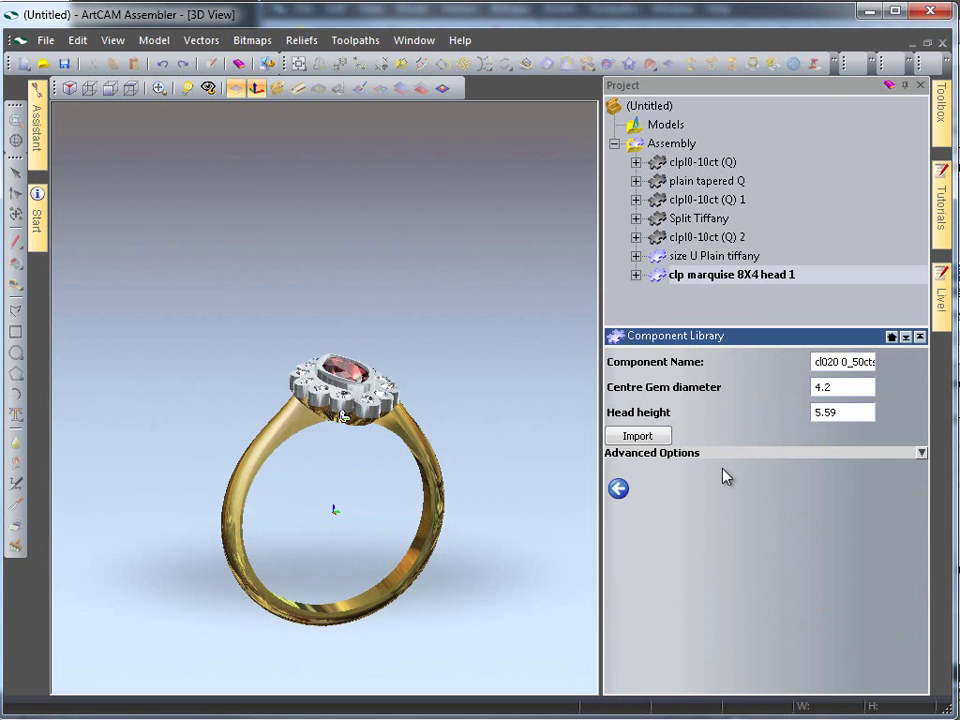
double_click(843, 388)
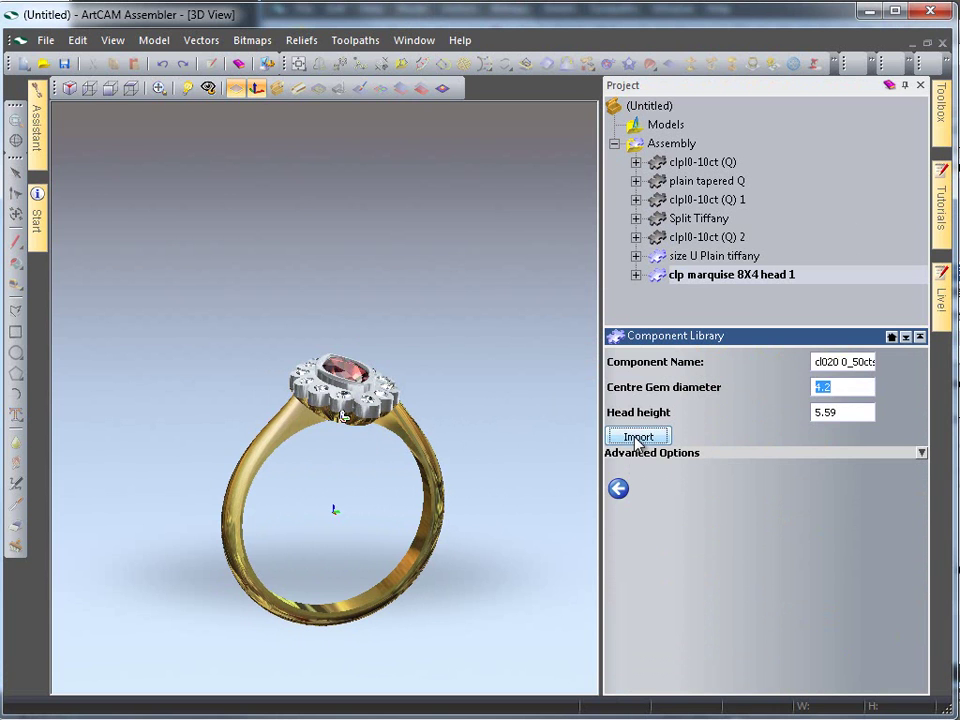
left_click(638, 438)
left_click_drag(311, 439, 420, 460)
Step: Hide the clp marquise 8X4 head 1
left_click(694, 258)
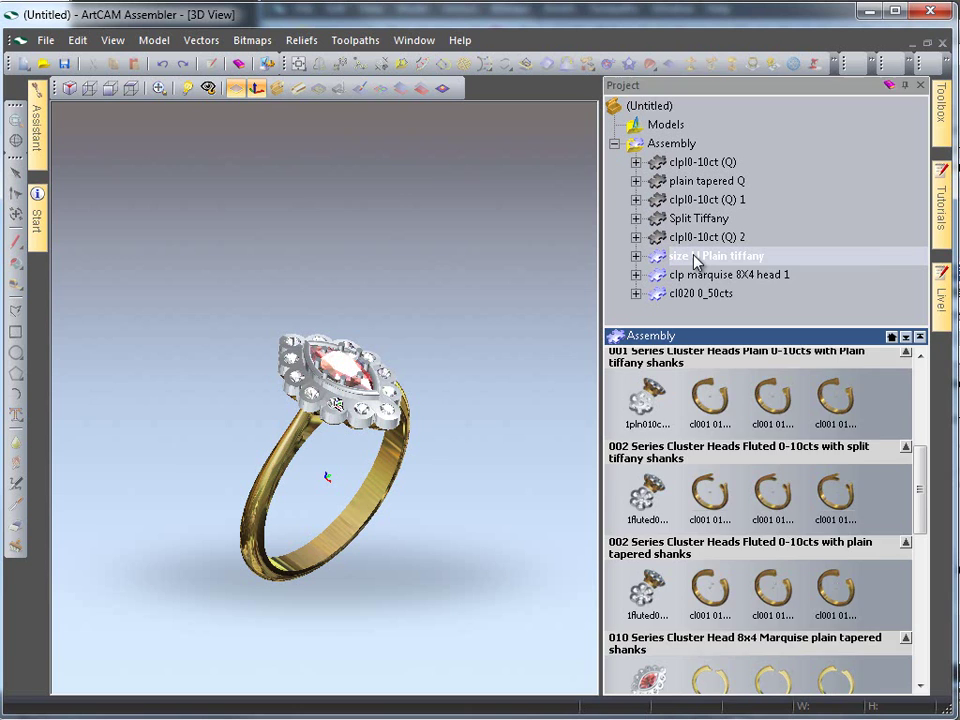
right_click(697, 260)
left_click(681, 274)
left_click(688, 278)
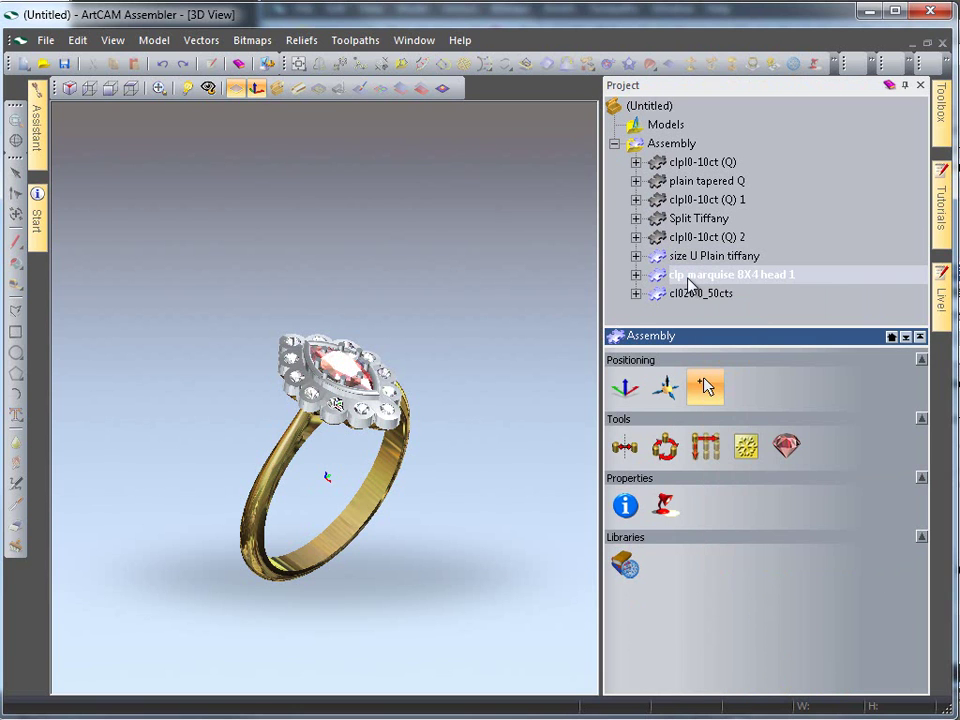
right_click(688, 280)
left_click(744, 314)
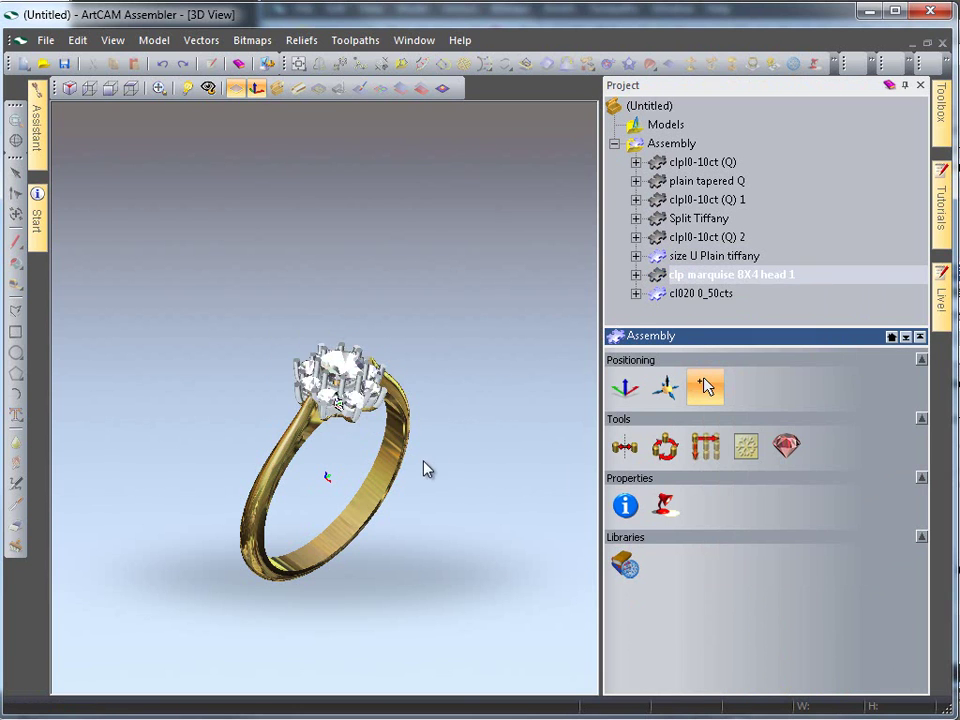
left_click_drag(424, 467, 432, 384)
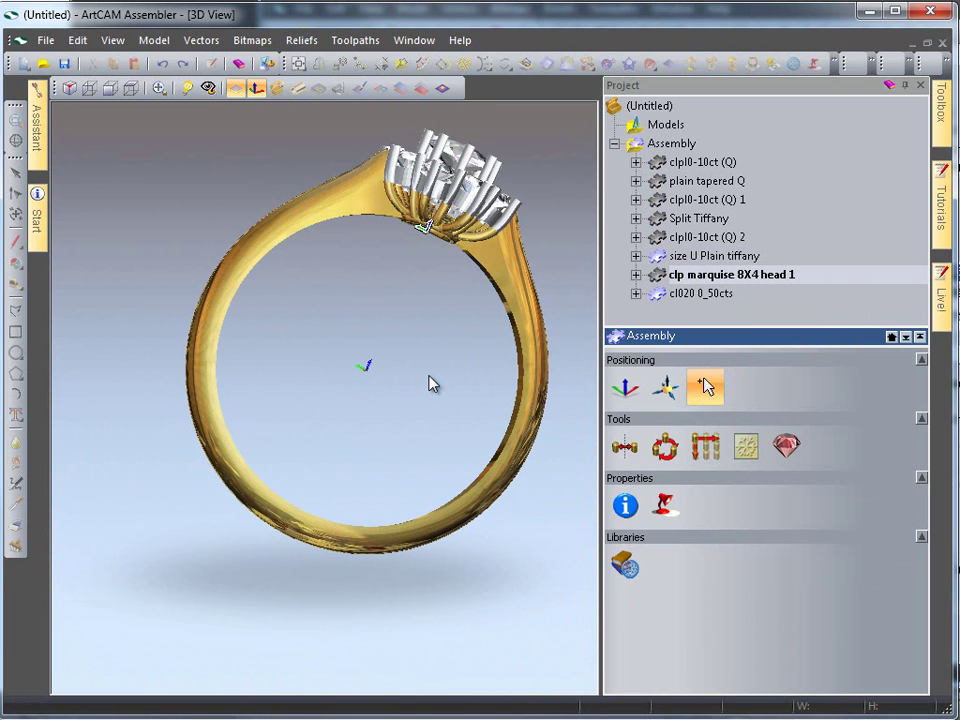
Step: Import a size Q, 3 mm wide cl020 0-50cts shank
left_click(625, 567)
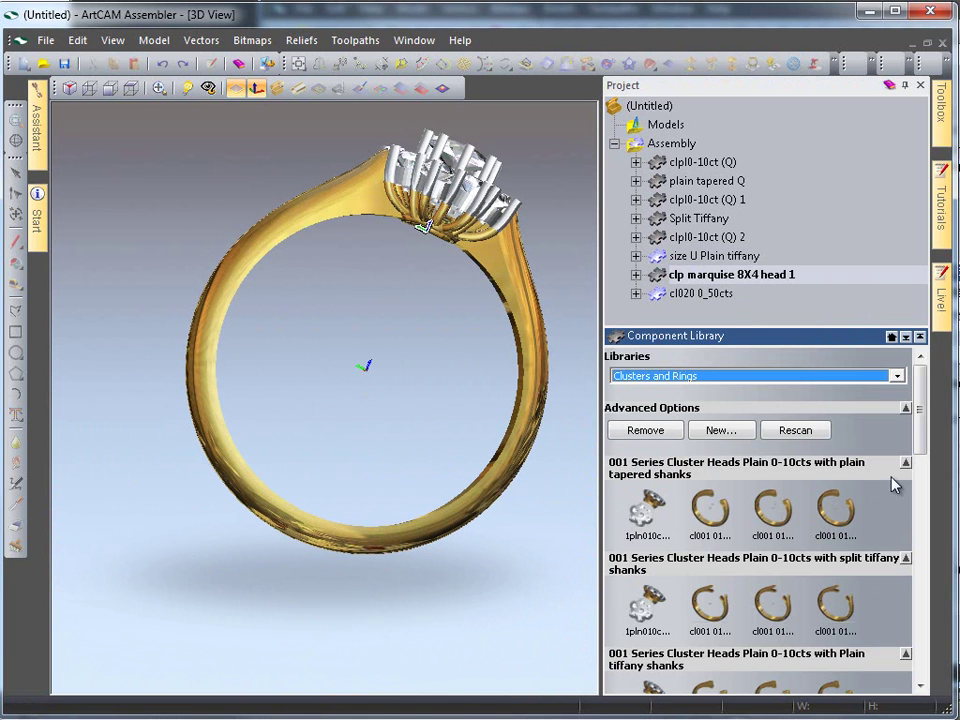
left_click_drag(909, 484, 896, 654)
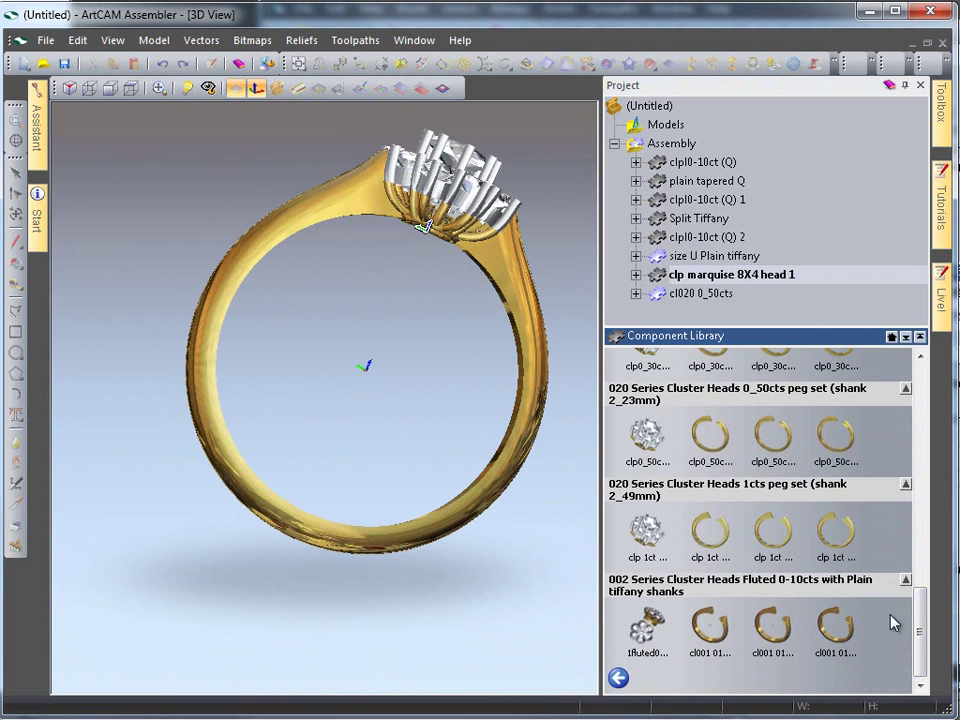
left_click(772, 442)
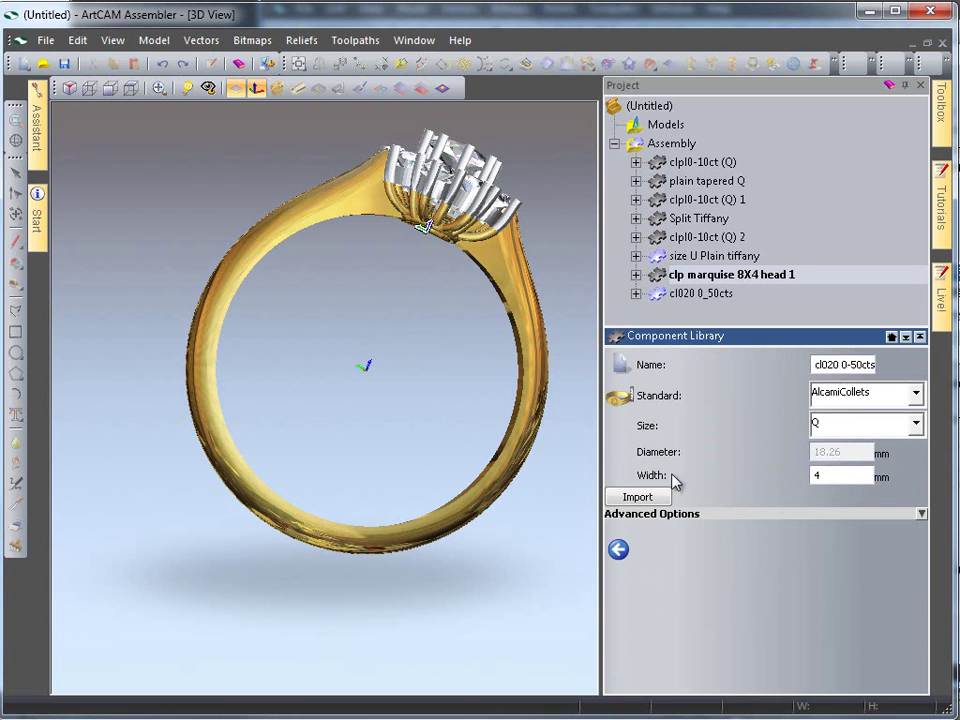
left_click(914, 424)
left_click(849, 613)
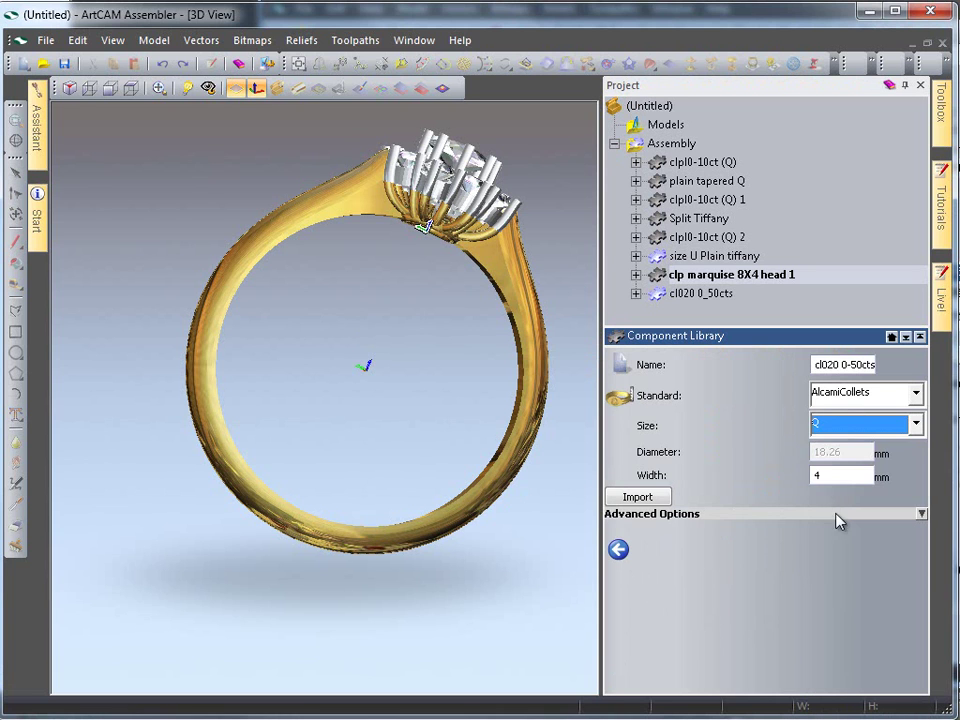
left_click(811, 477)
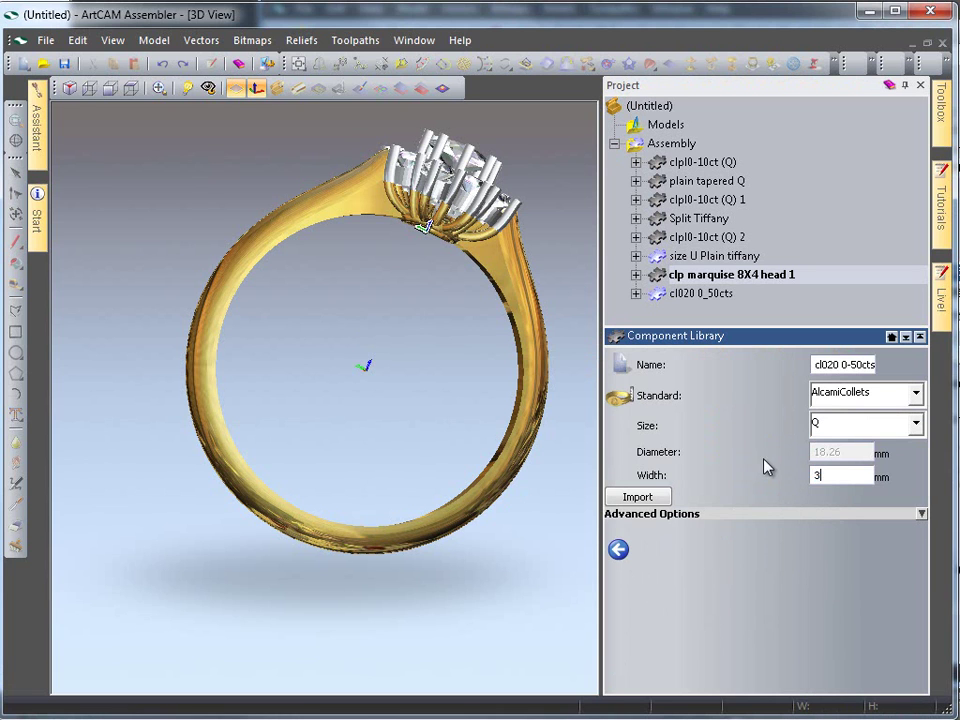
left_click(643, 499)
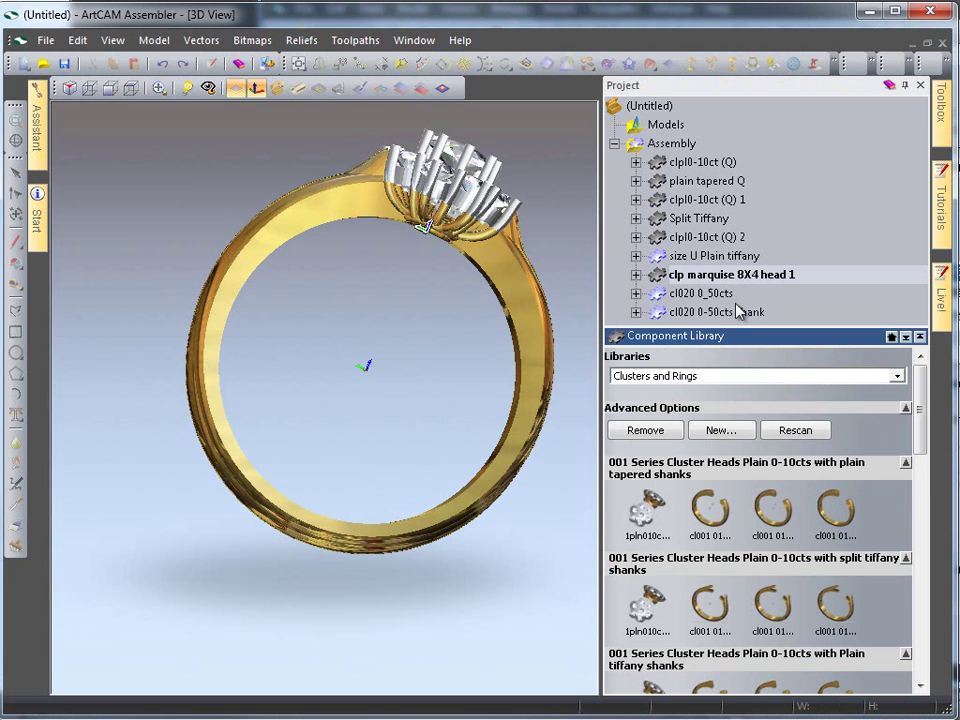
Step: Hide the old size U Plain tiffany shank
left_click(692, 294)
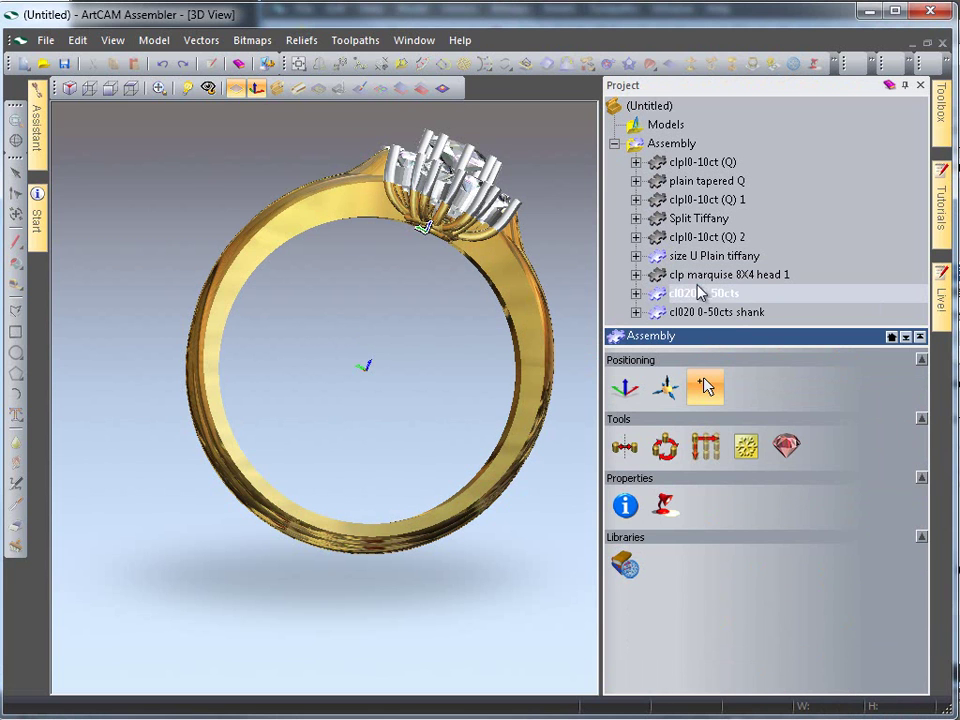
right_click(720, 261)
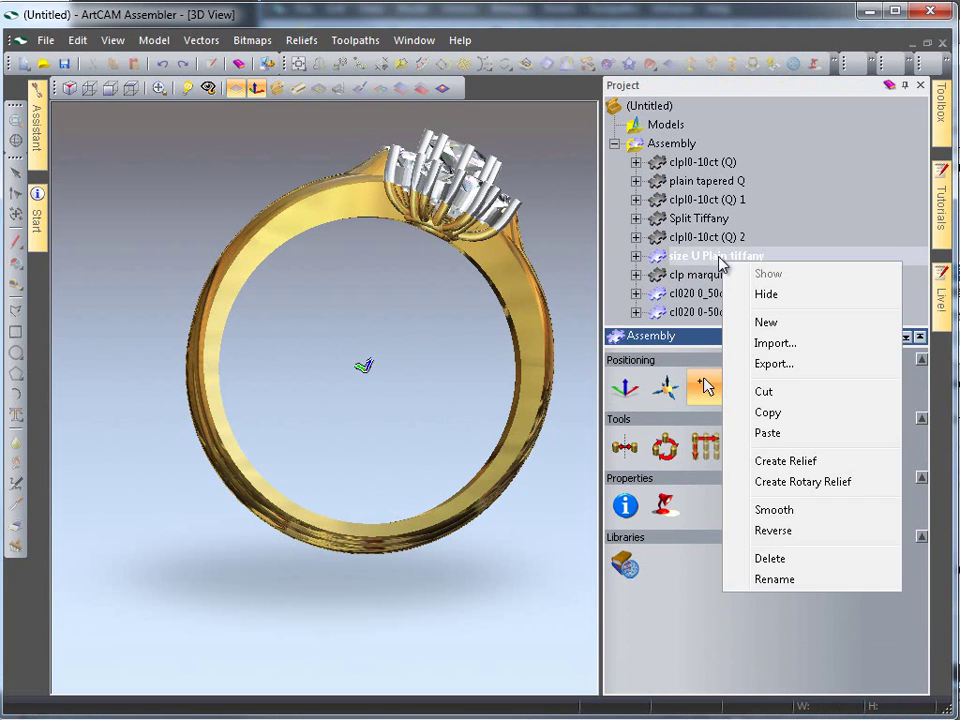
left_click(766, 295)
left_click_drag(508, 300, 335, 530)
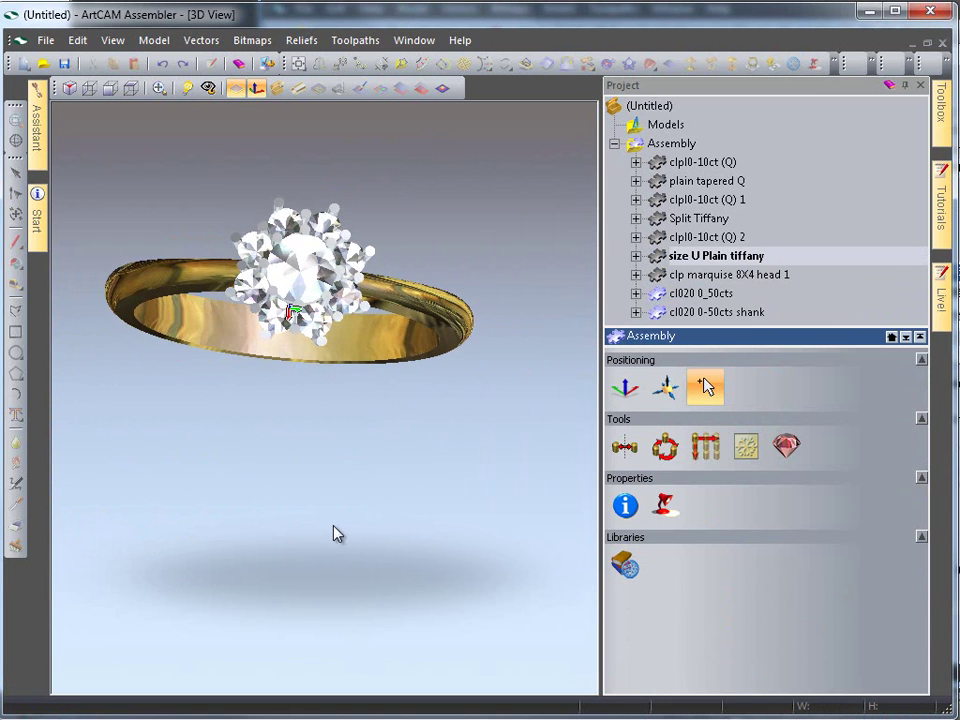
Step: Select the cl020 0_50cts head's centre RoundGem and open its Edit Colour choices
left_click(636, 312)
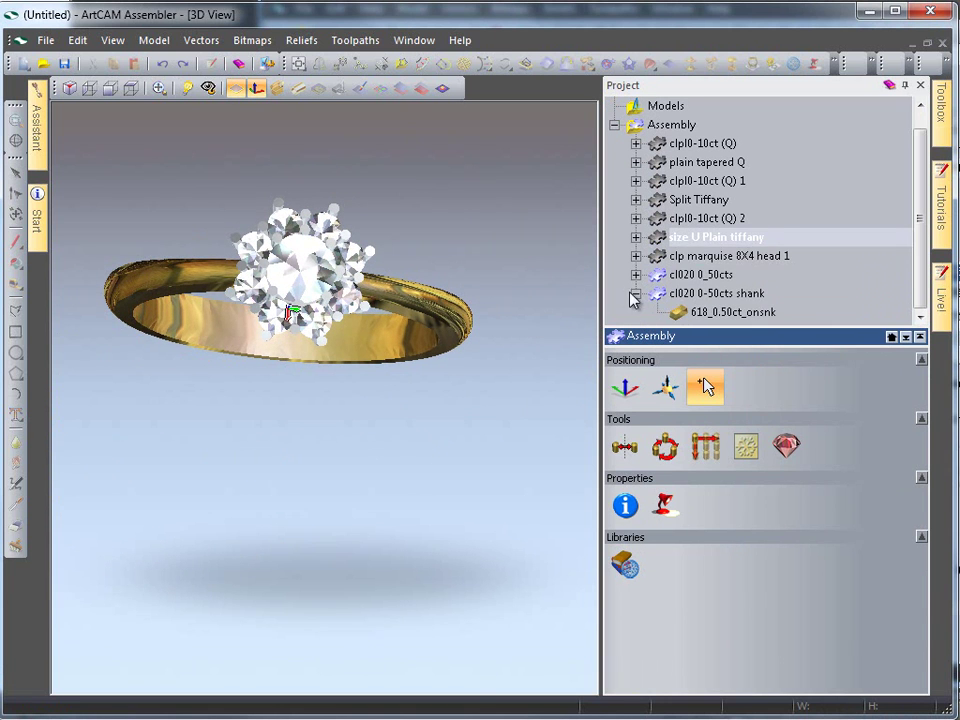
left_click(636, 293)
left_click(636, 293)
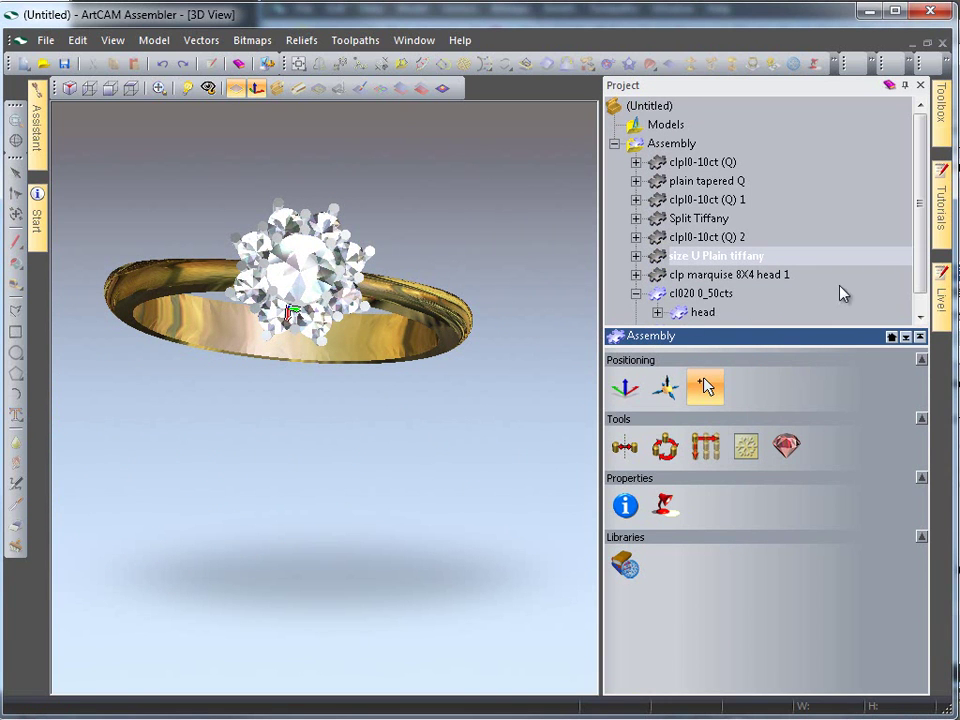
scroll(920, 276, "down", 1)
left_click(657, 293)
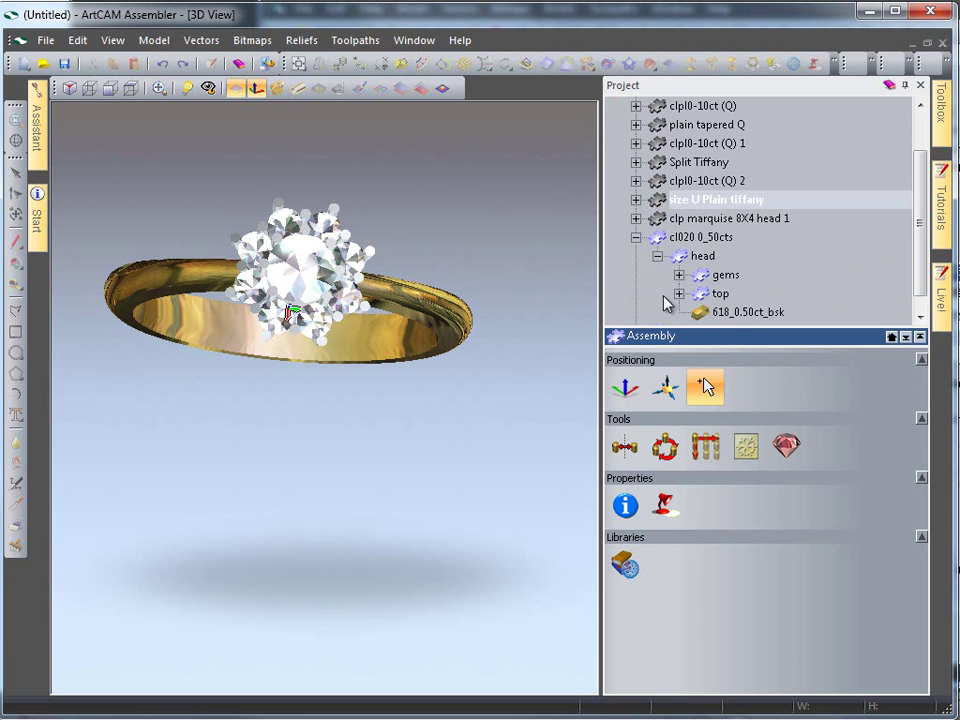
left_click(920, 316)
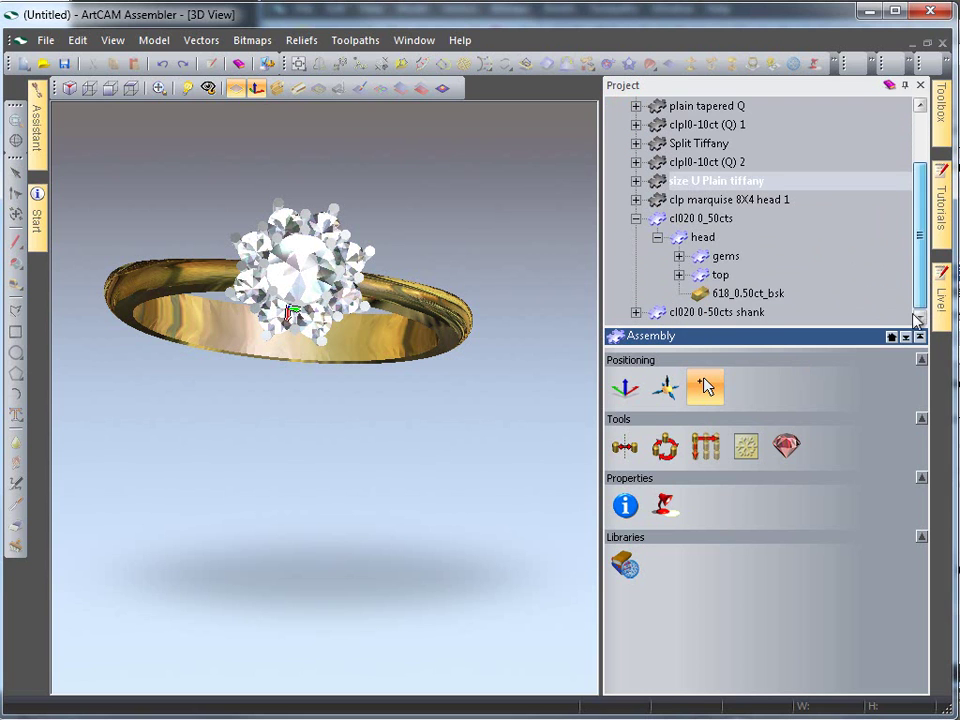
left_click(679, 274)
left_click(679, 256)
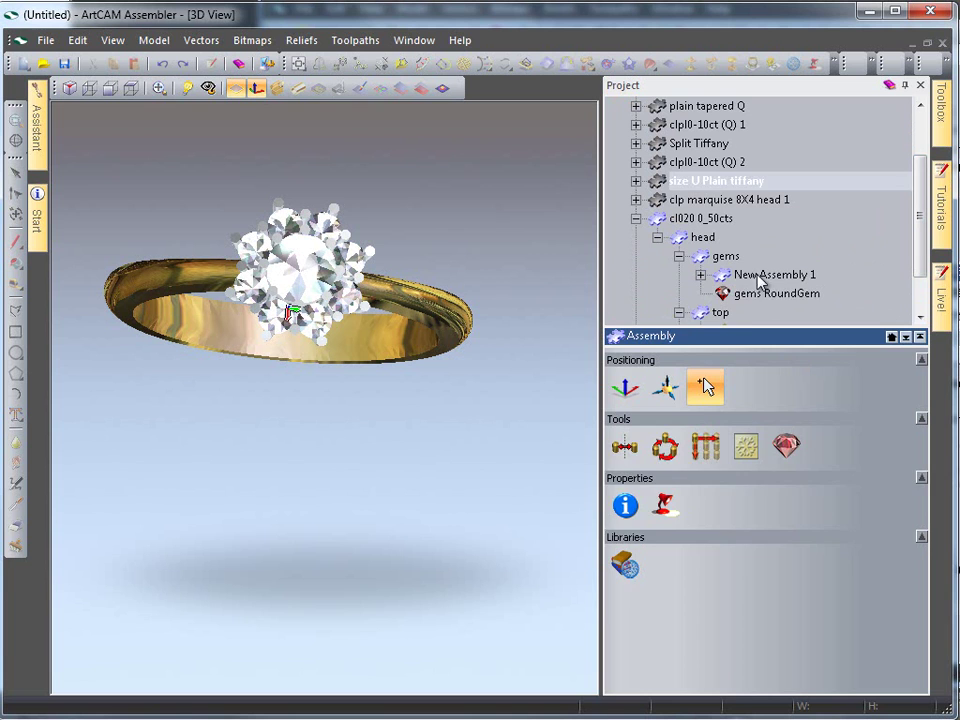
left_click(762, 293)
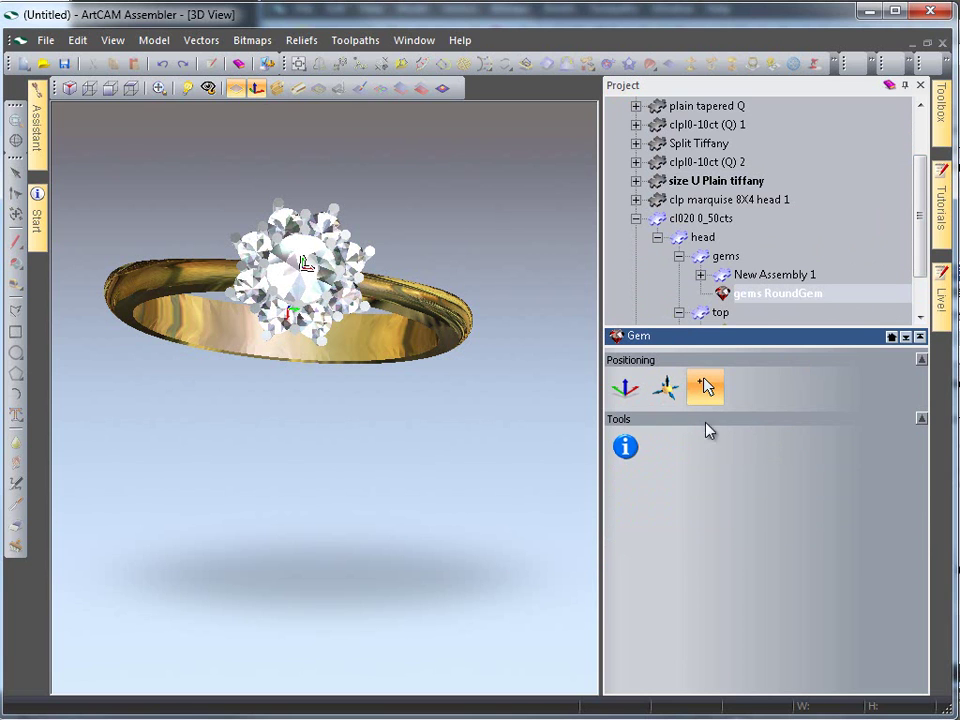
left_click(632, 448)
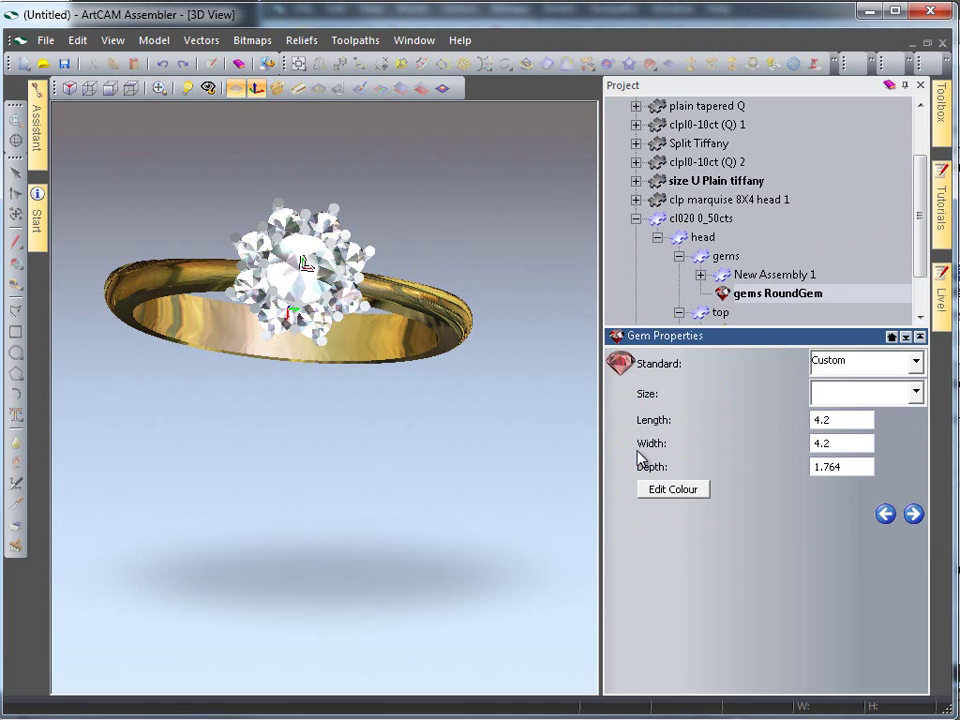
left_click(700, 490)
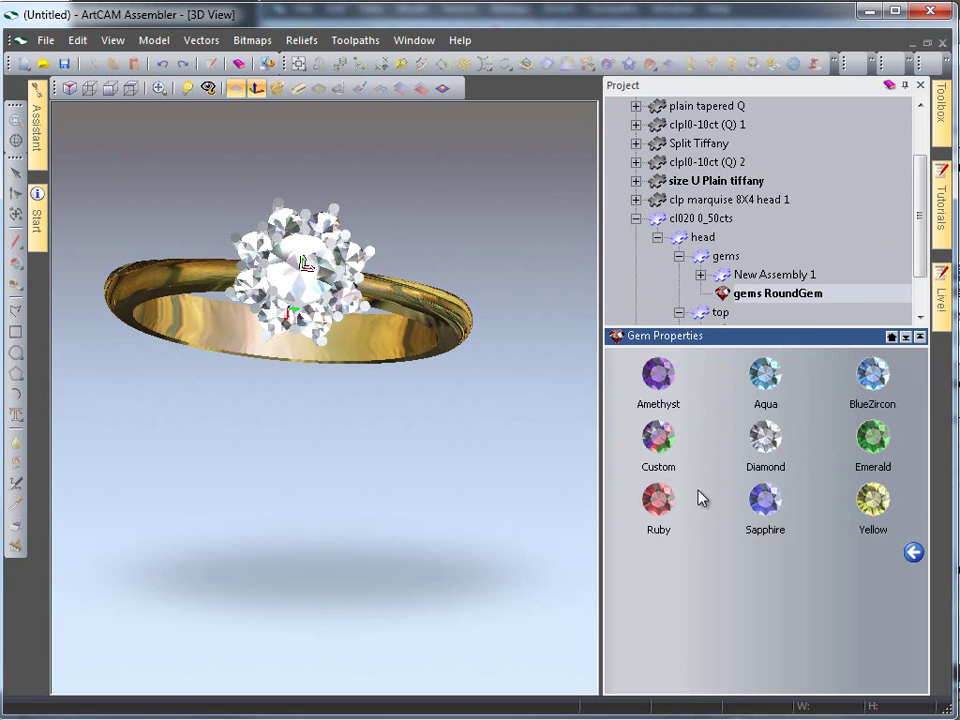
Step: Recolour the centre RoundGem a custom green
left_click(660, 440)
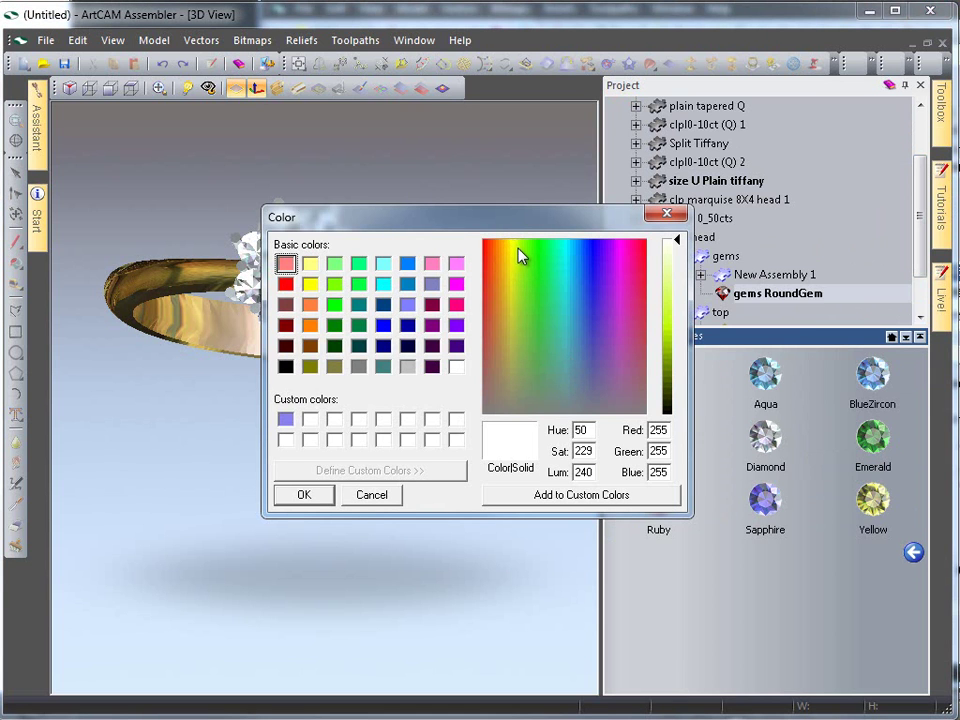
left_click_drag(681, 247, 676, 372)
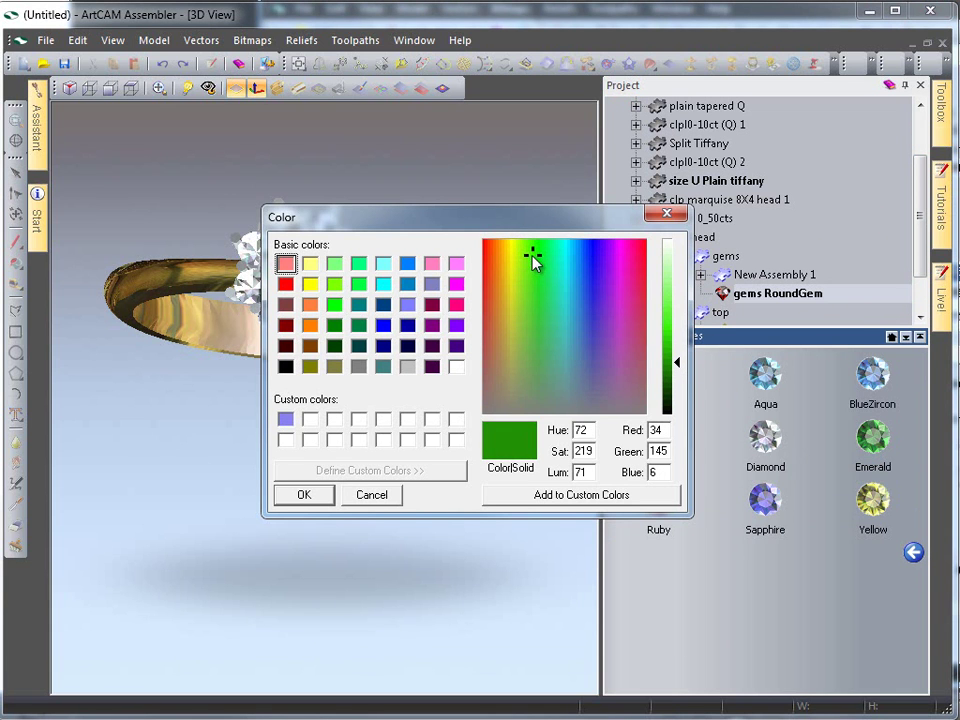
left_click(322, 500)
left_click_drag(578, 507, 184, 276)
Step: Change the centre RoundGem's colour to ruby red
left_click(636, 437)
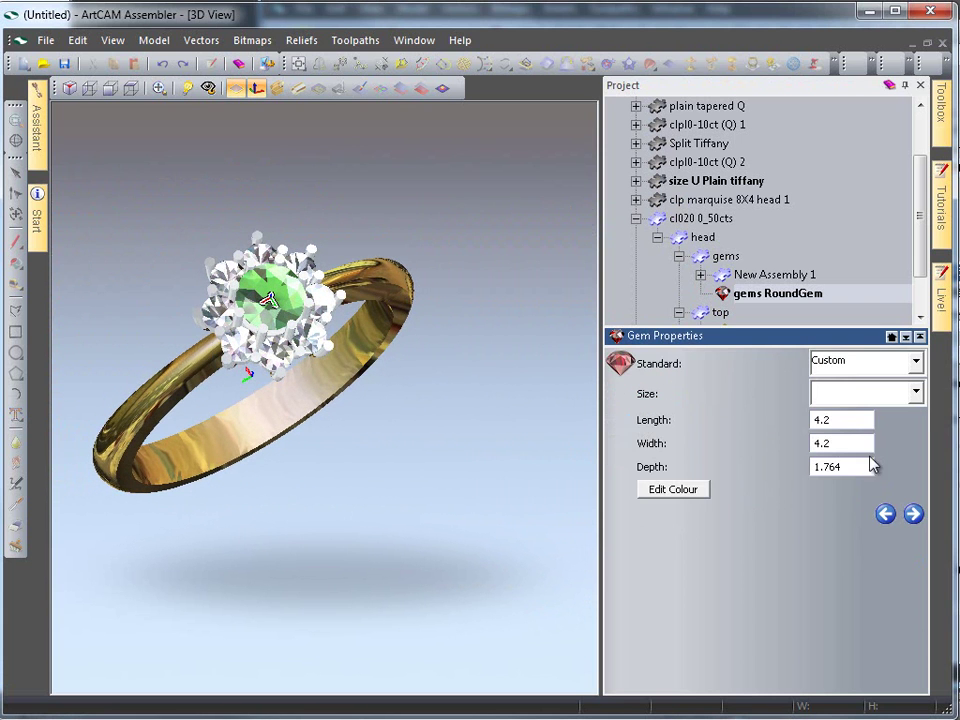
left_click(688, 489)
left_click(658, 495)
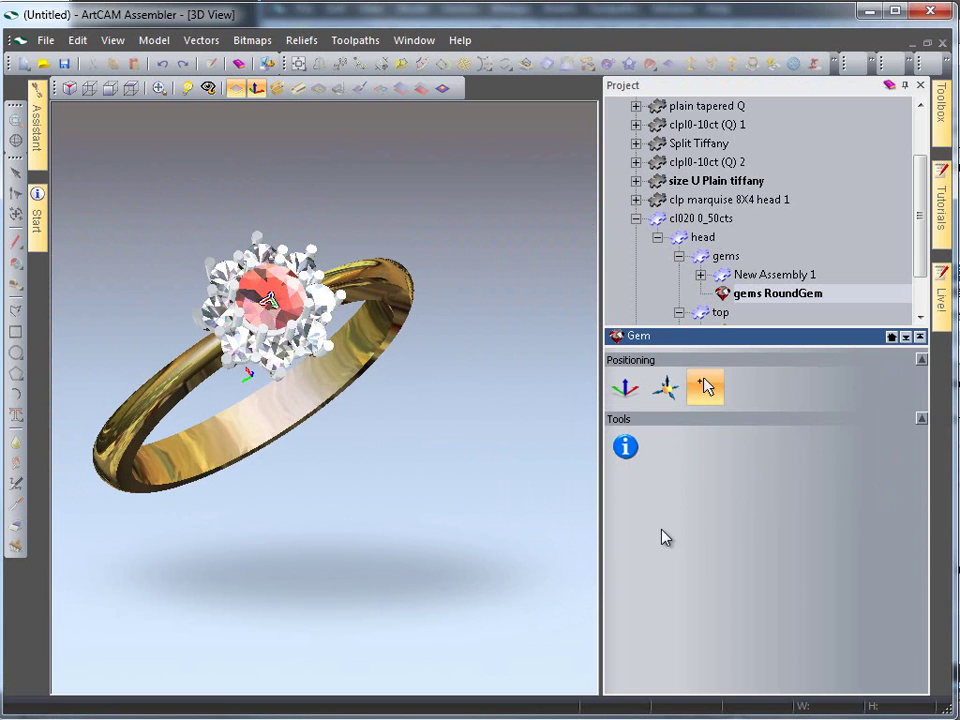
Step: Select the cl020 head's top setting and switch its material from Platinum to 24ct Polished Gold
left_click_drag(450, 488, 250, 314)
left_click(741, 296)
scroll(680, 262, "down", 1)
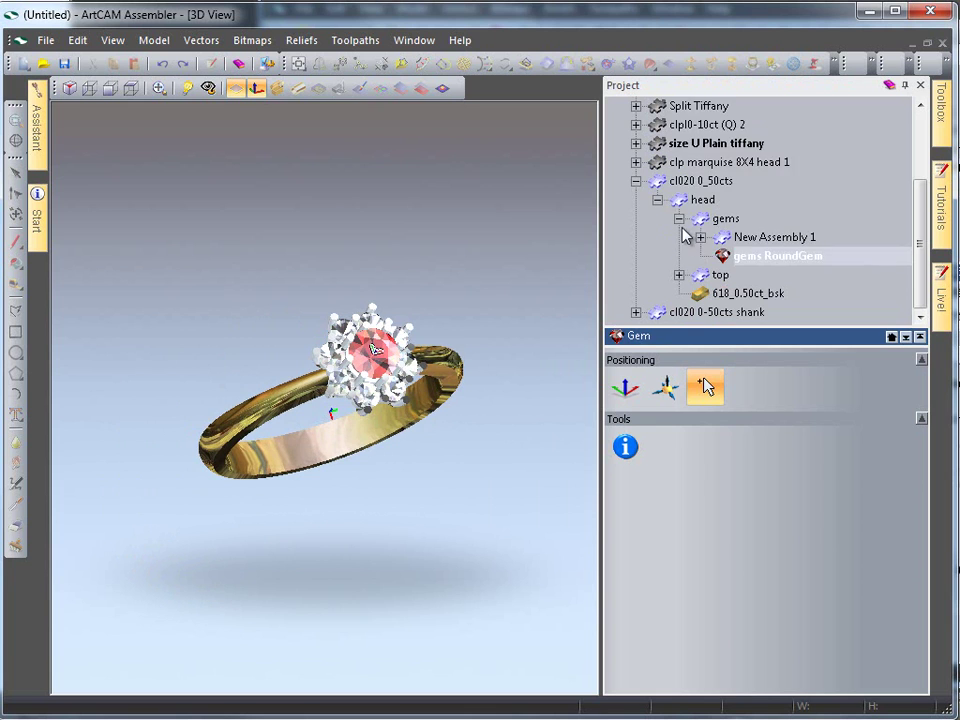
left_click(679, 218)
left_click(659, 236)
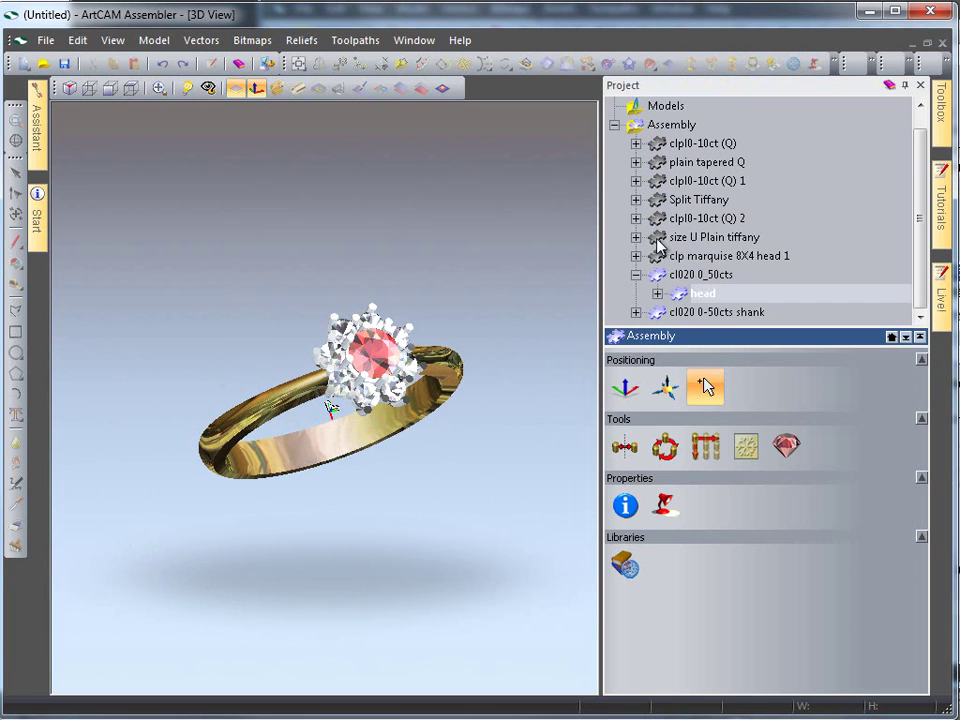
left_click(657, 294)
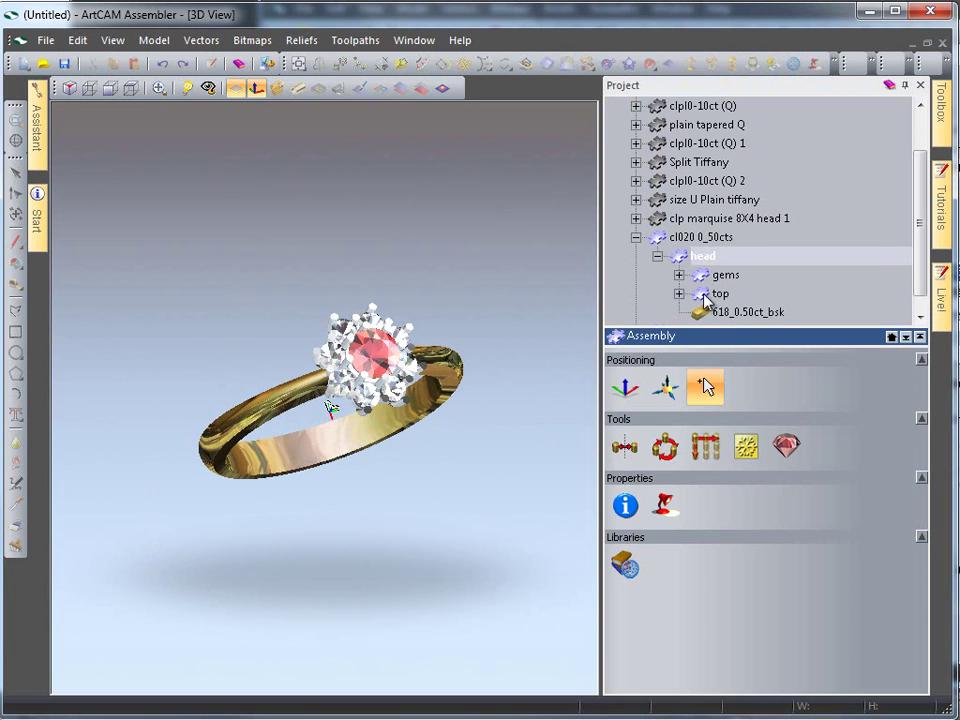
left_click(708, 296)
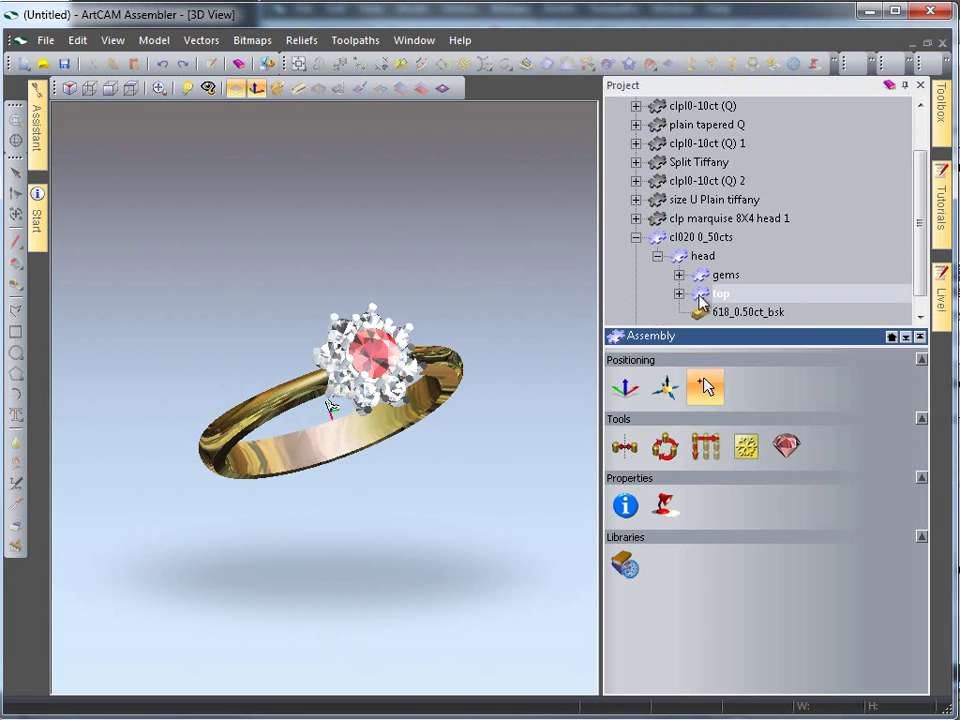
left_click(666, 508)
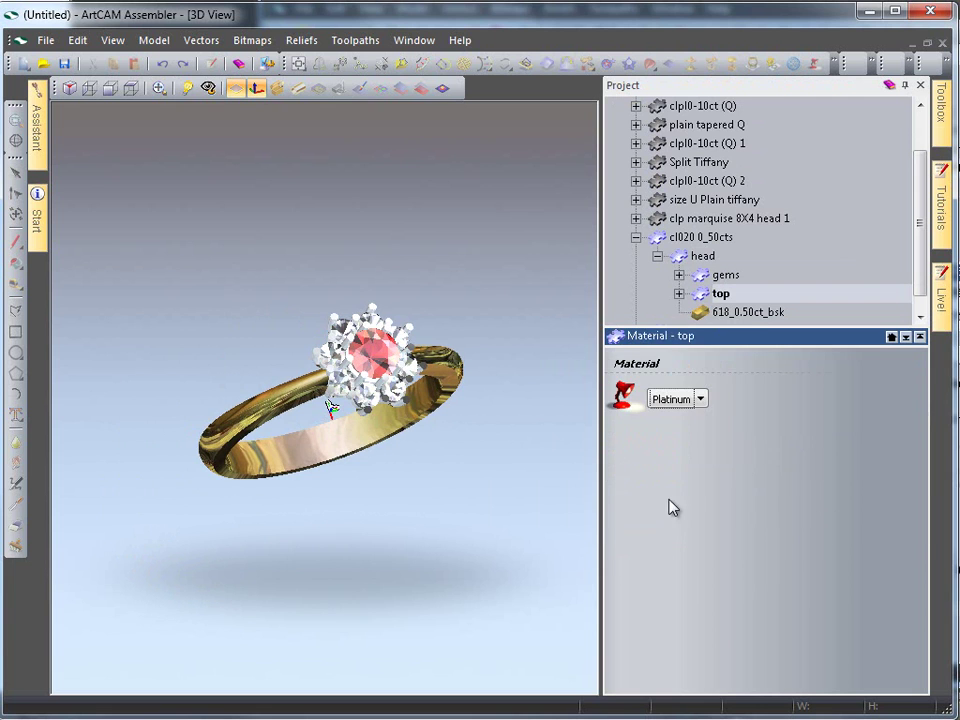
left_click(689, 404)
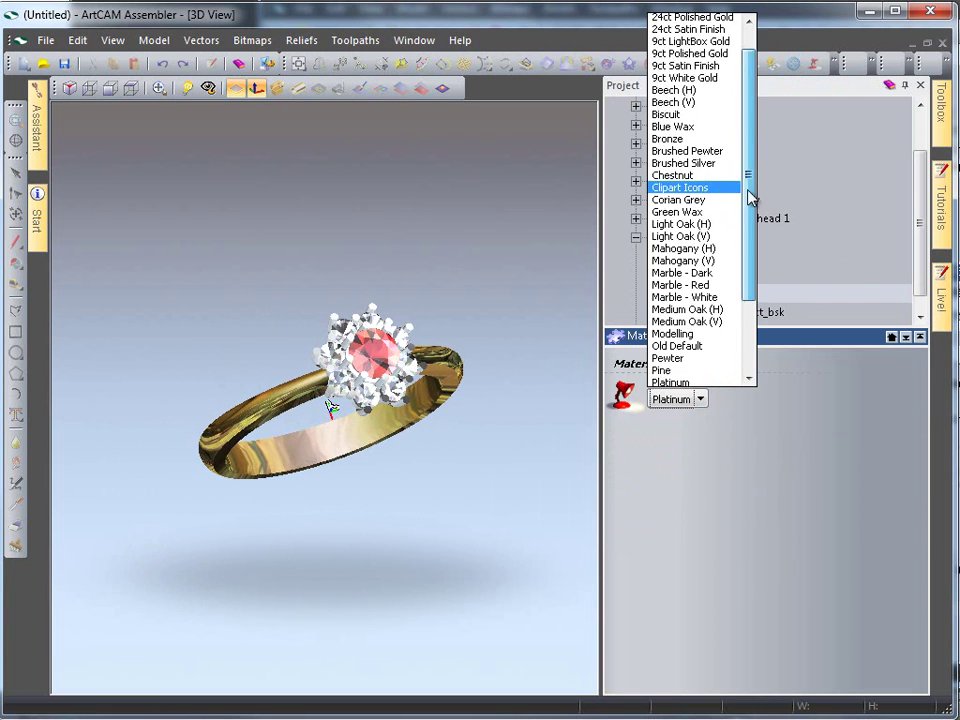
scroll(747, 189, "up", 1)
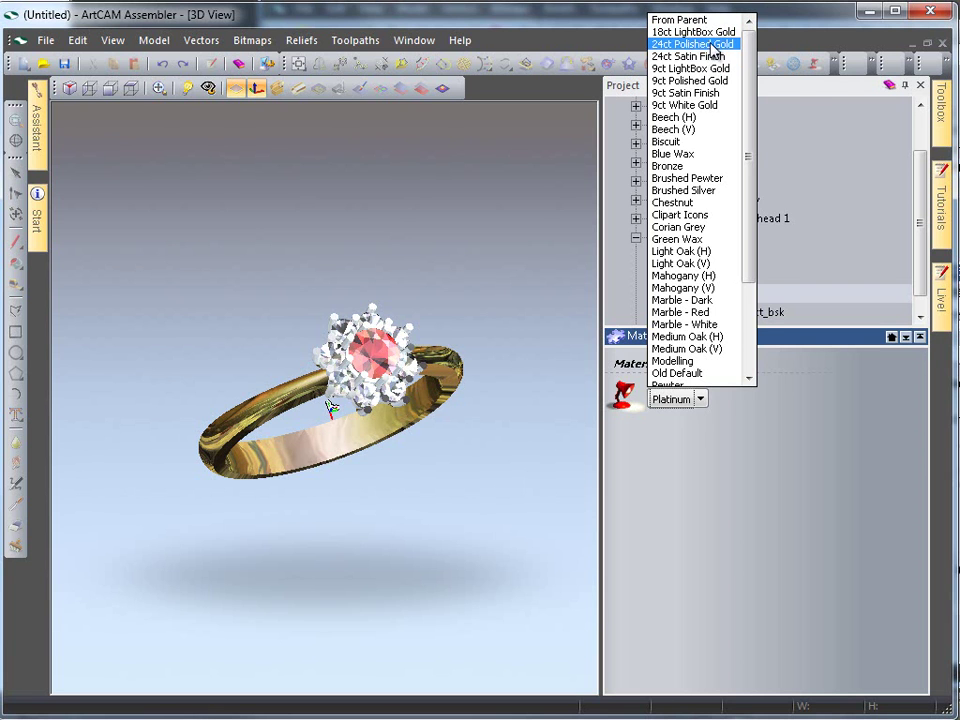
left_click(705, 45)
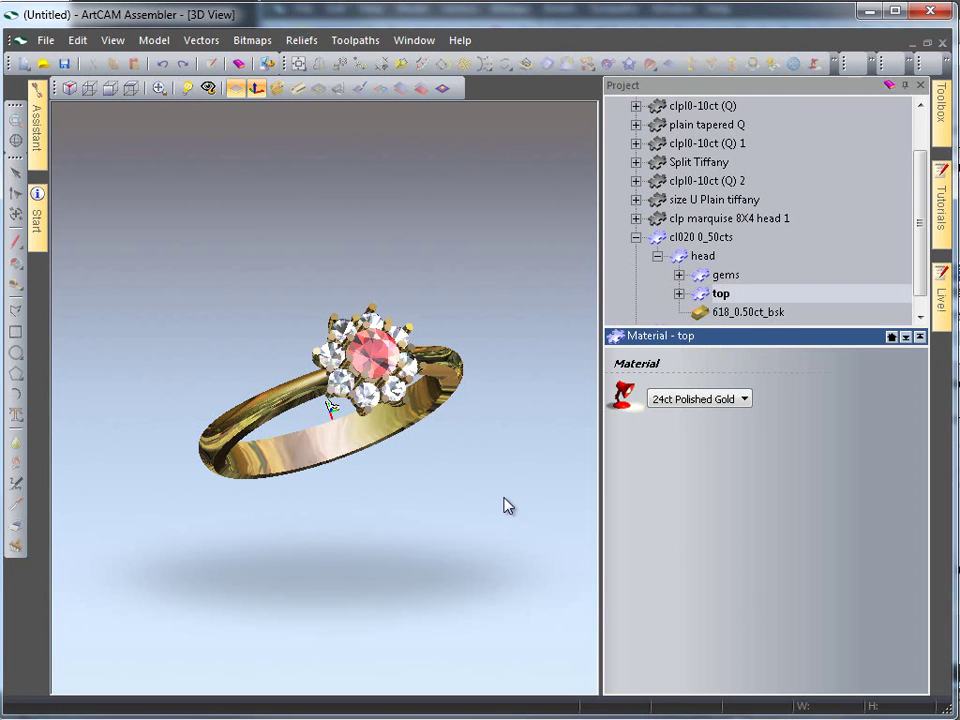
left_click_drag(506, 506, 343, 488)
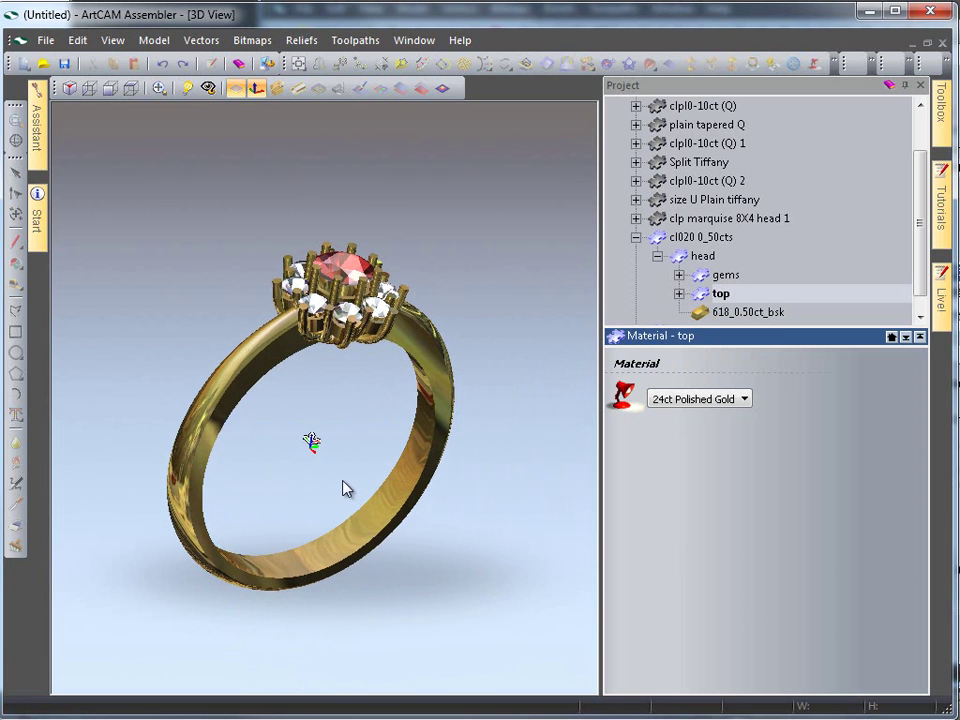
left_click_drag(260, 330, 476, 510)
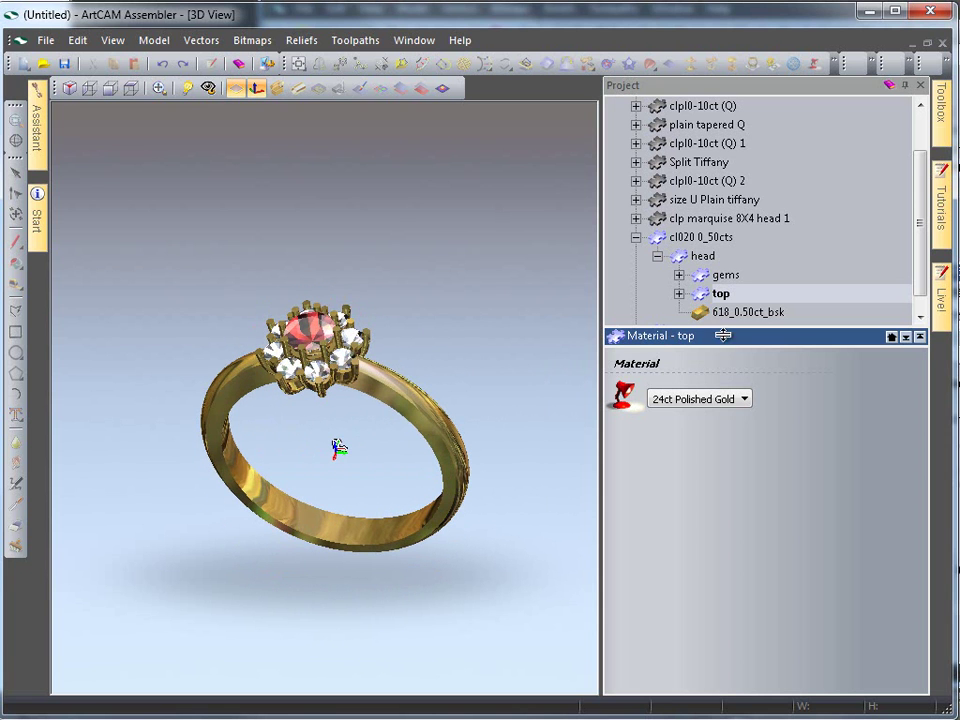
Step: Browse the head's gems and top groups in the project tree to locate the basket
left_click(679, 276)
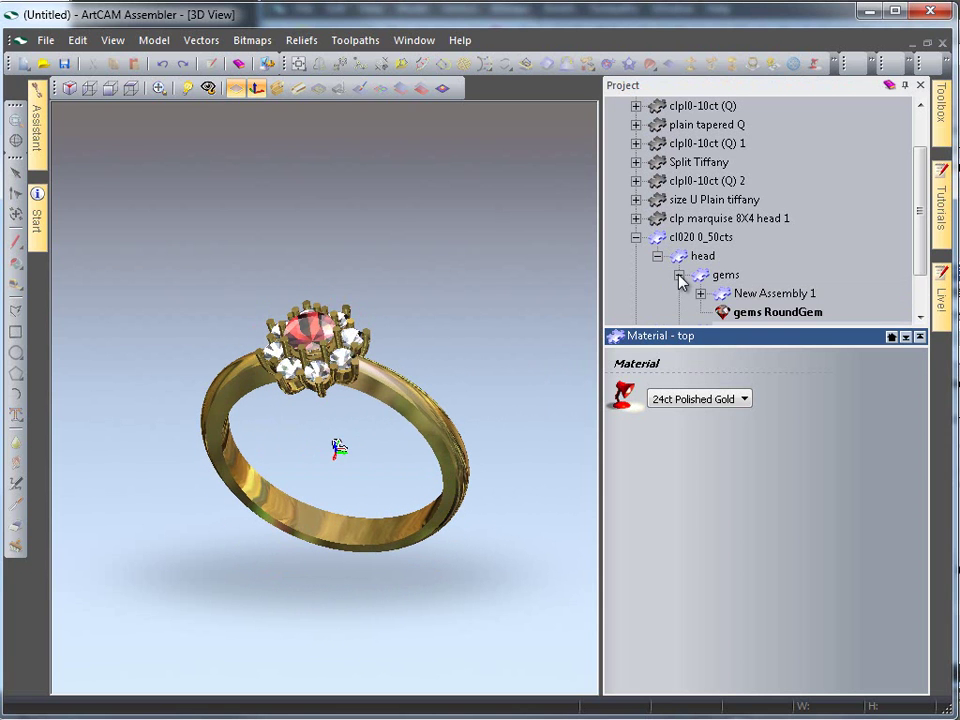
left_click(679, 276)
scroll(880, 260, "down", 1)
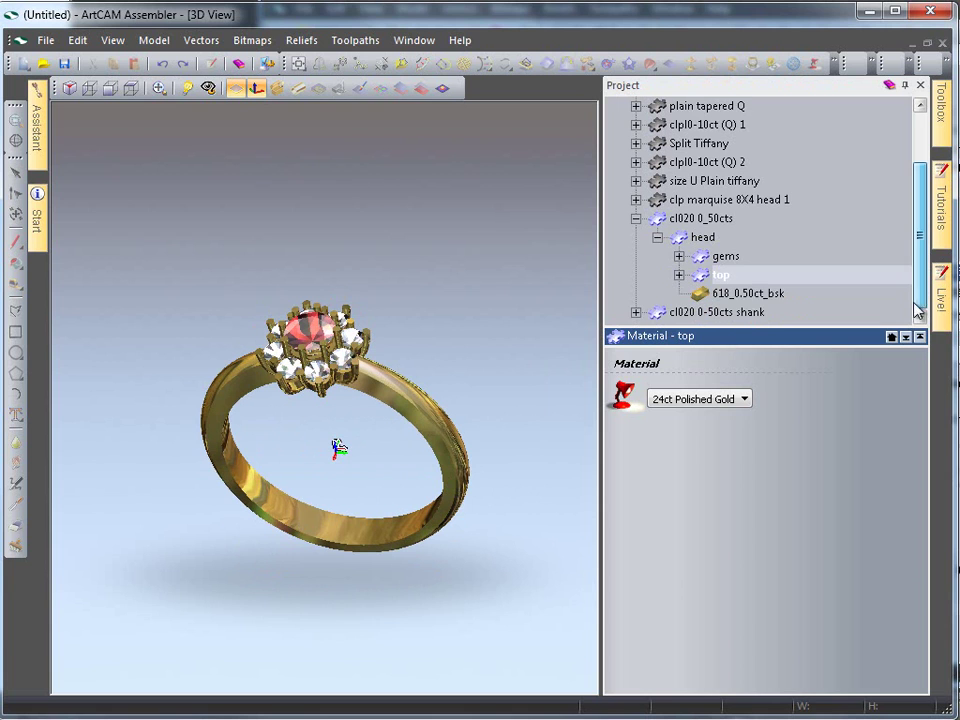
left_click(679, 275)
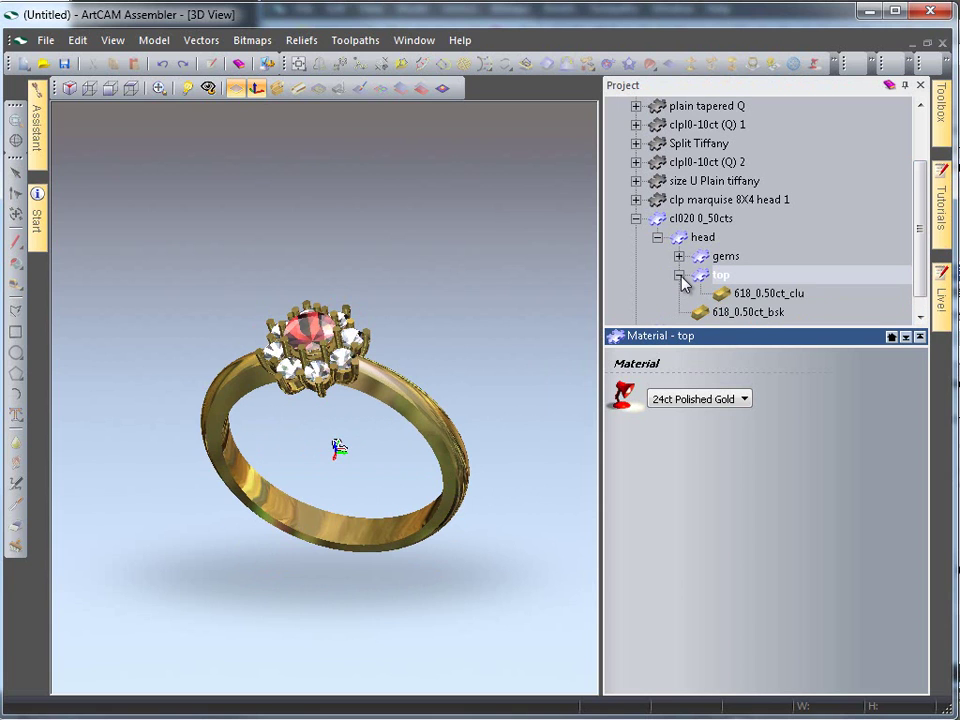
left_click(679, 275)
left_click(679, 275)
scroll(921, 300, "down", 1)
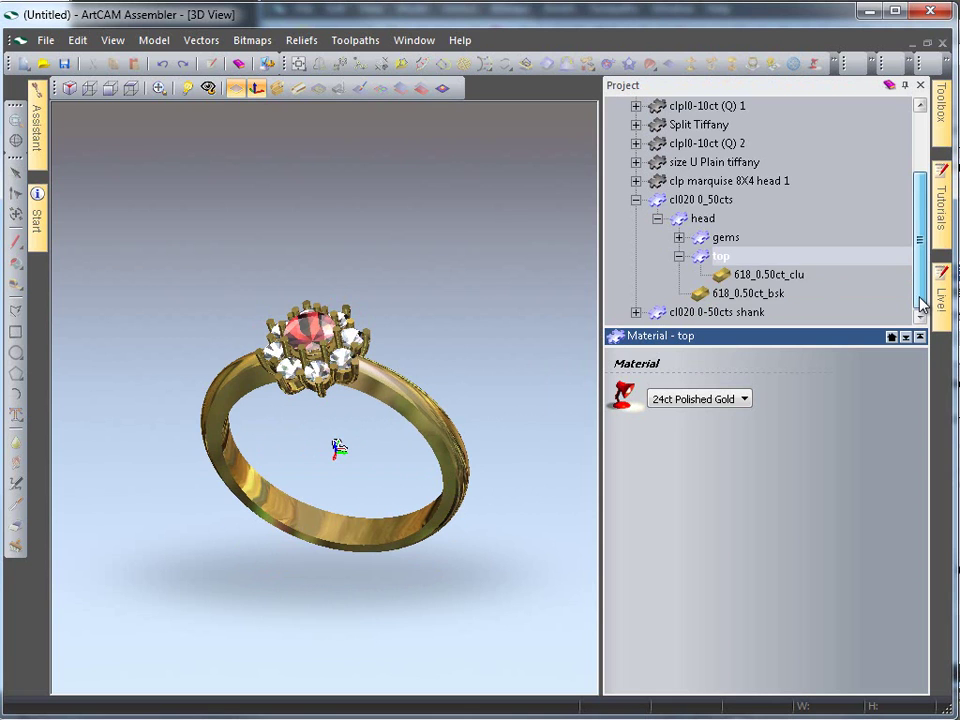
left_click(679, 257)
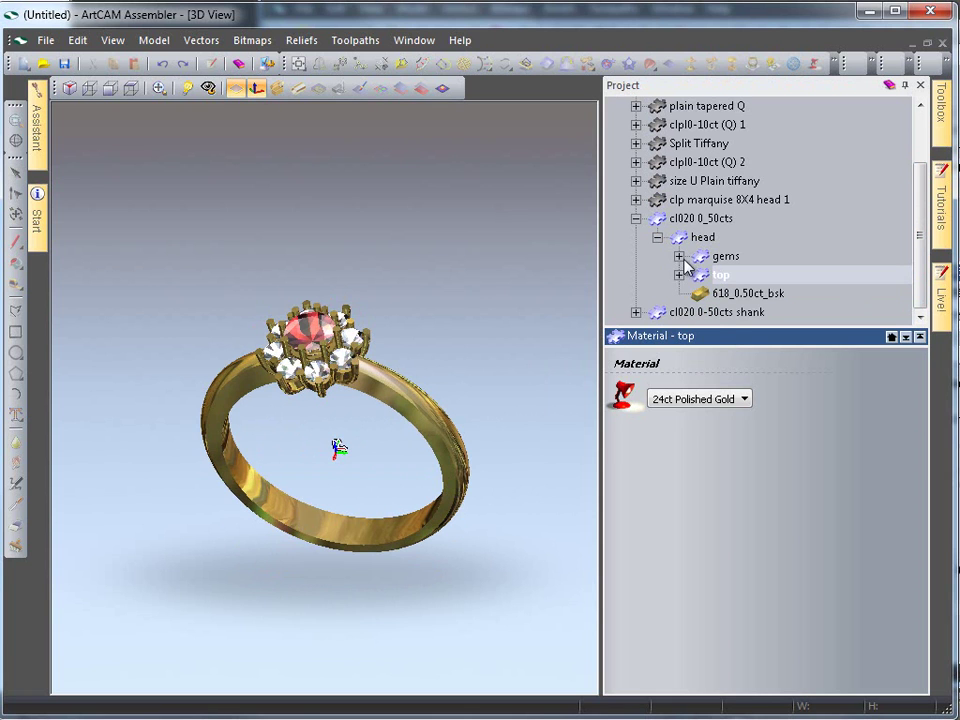
Step: Set the Nudge Step to 2 and nudge the 618_0.50ct_bsk basket down one step
left_click(745, 293)
double_click(775, 512)
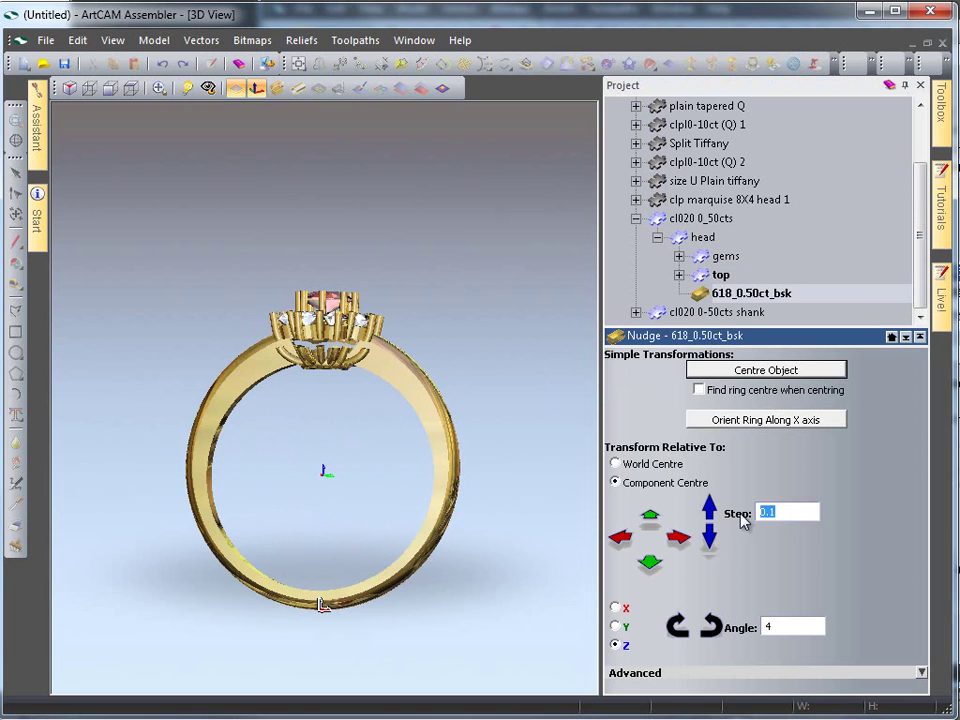
type("2")
left_click(709, 537)
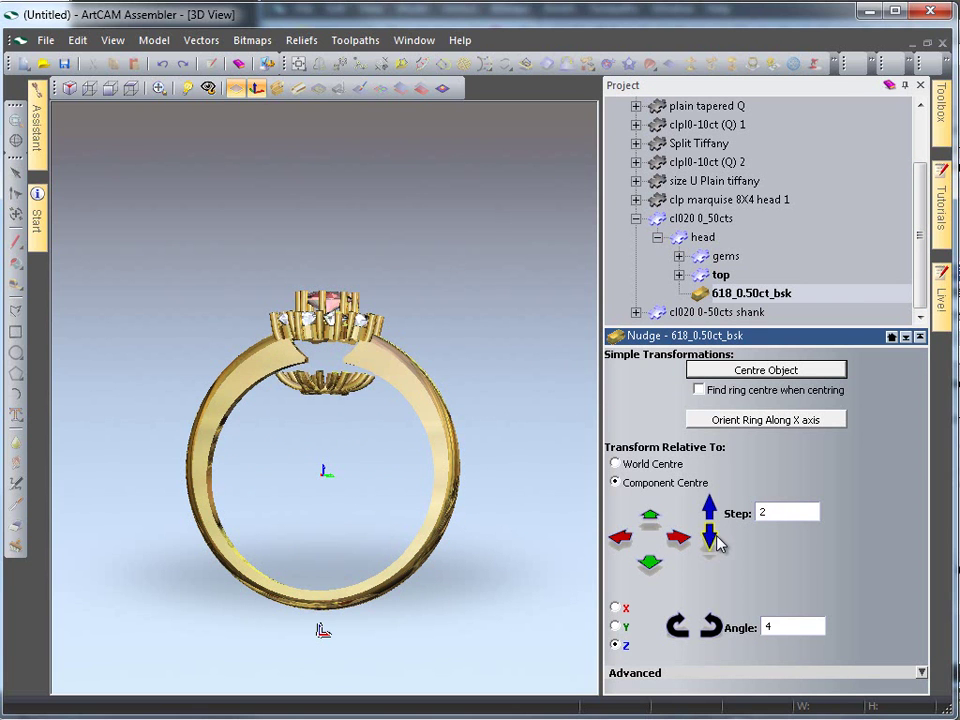
left_click_drag(345, 470, 366, 485)
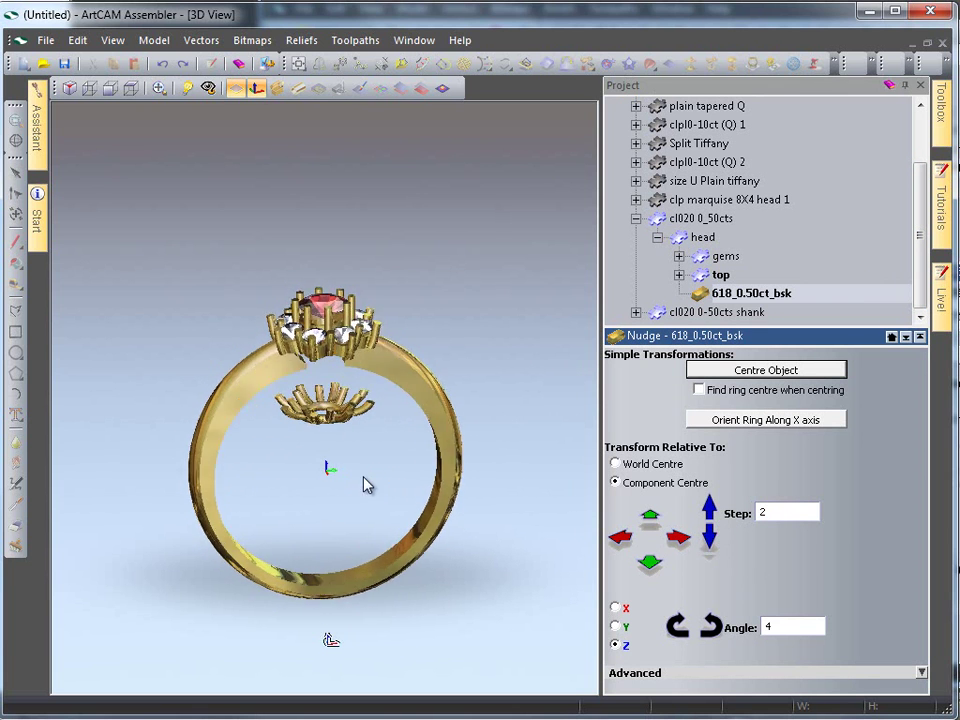
Step: Nudge the 618_0.50ct_clu cluster setting up three steps above the gems
left_click(705, 277)
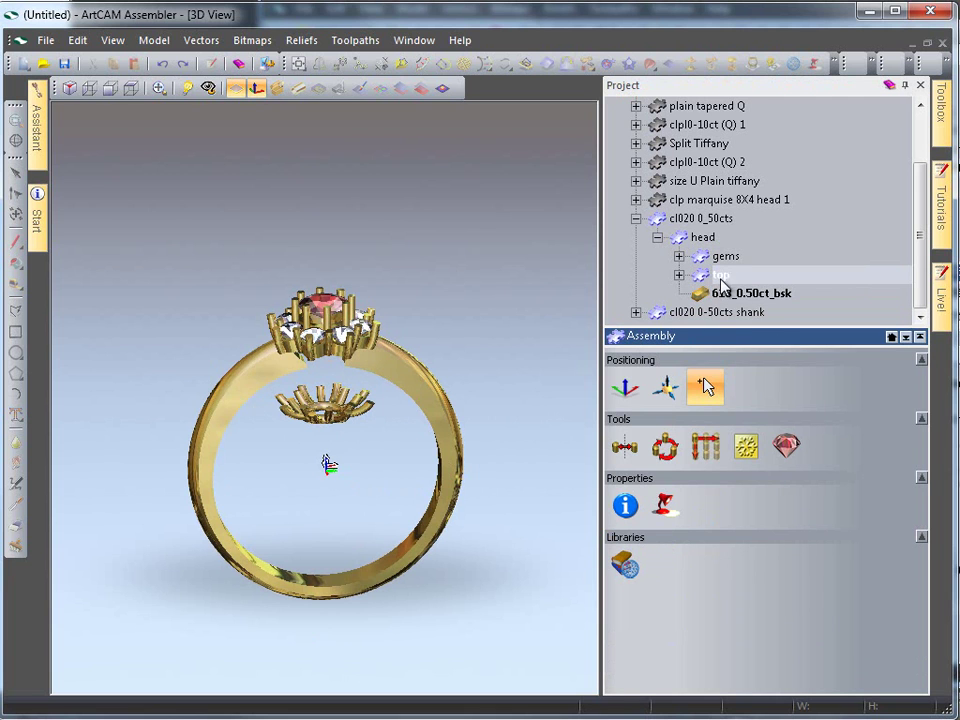
left_click(679, 276)
left_click(733, 293)
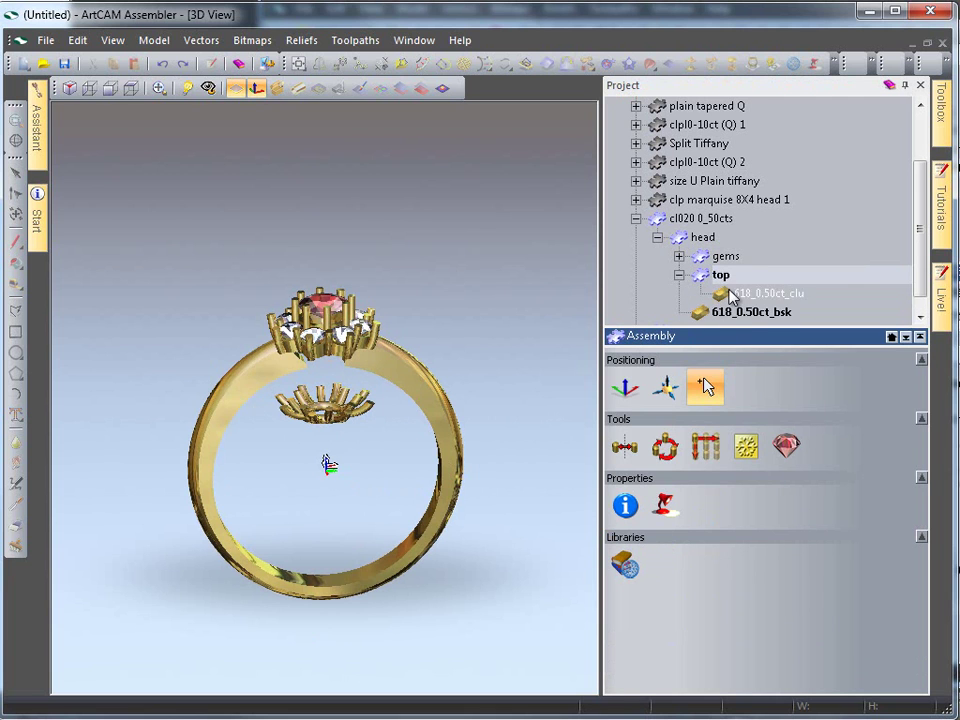
left_click(624, 392)
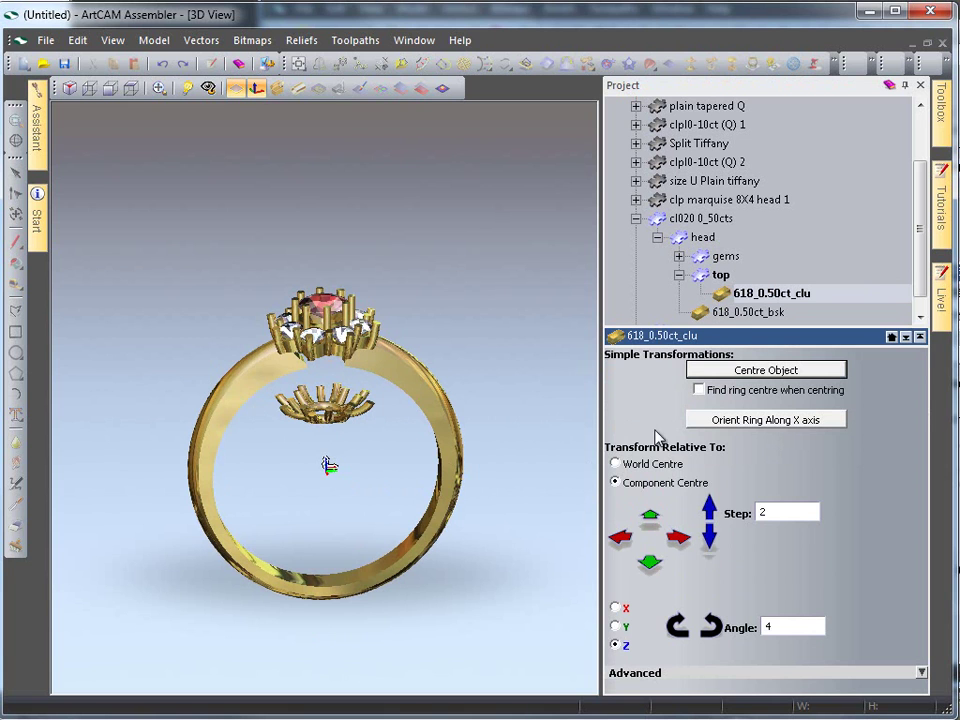
left_click(708, 507)
left_click(710, 507)
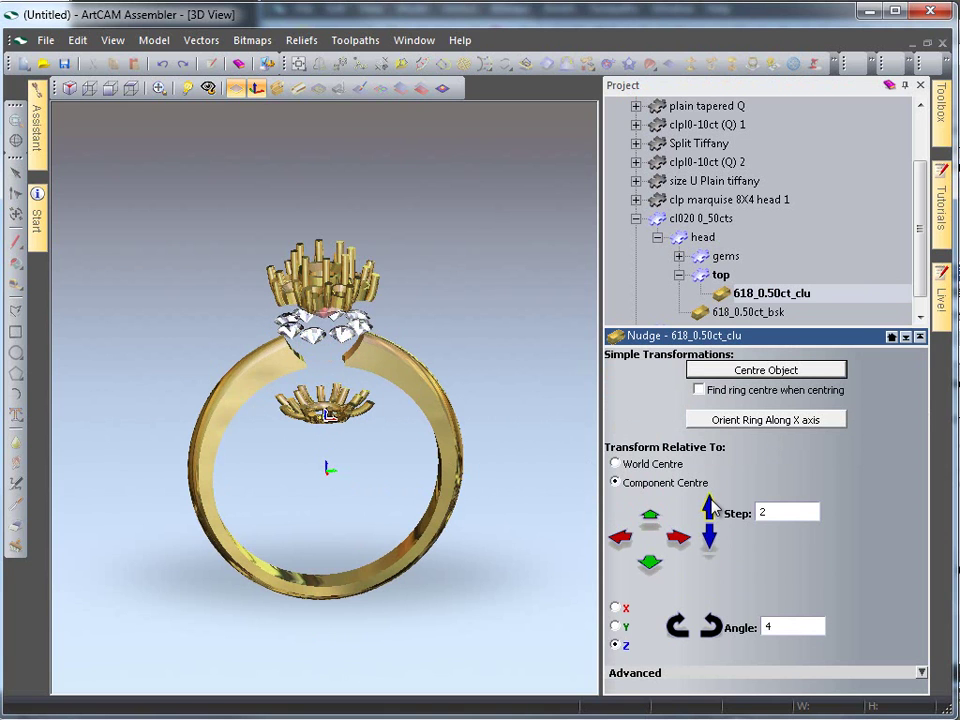
left_click(710, 507)
Step: Adjust the 618_0.50ct_bsk basket one step up, then back down, to settle it inside the shank
left_click(740, 312)
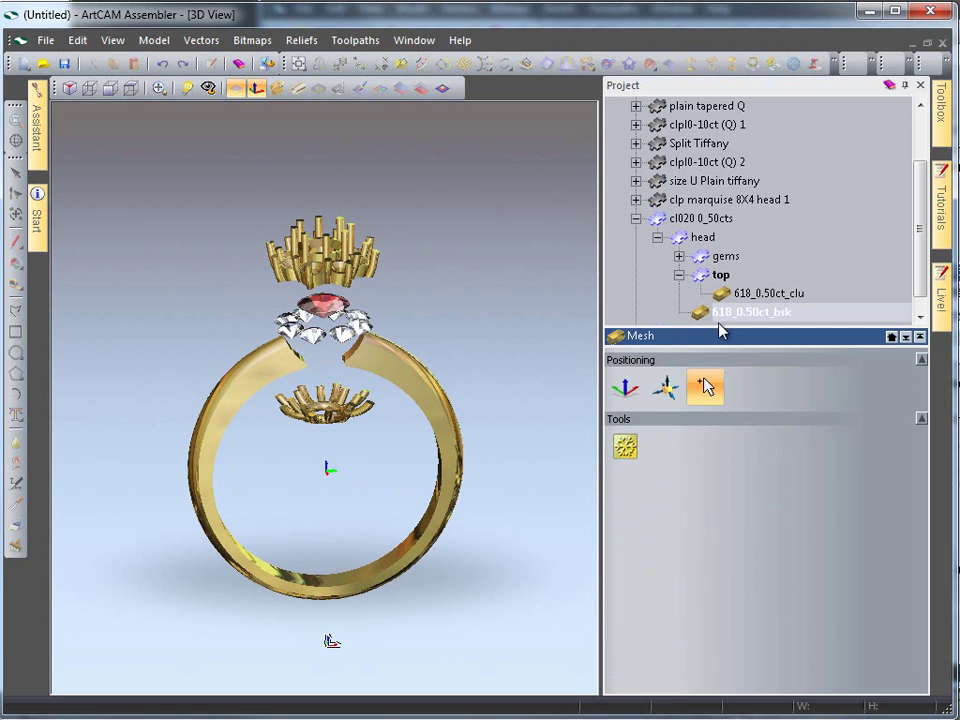
left_click(623, 389)
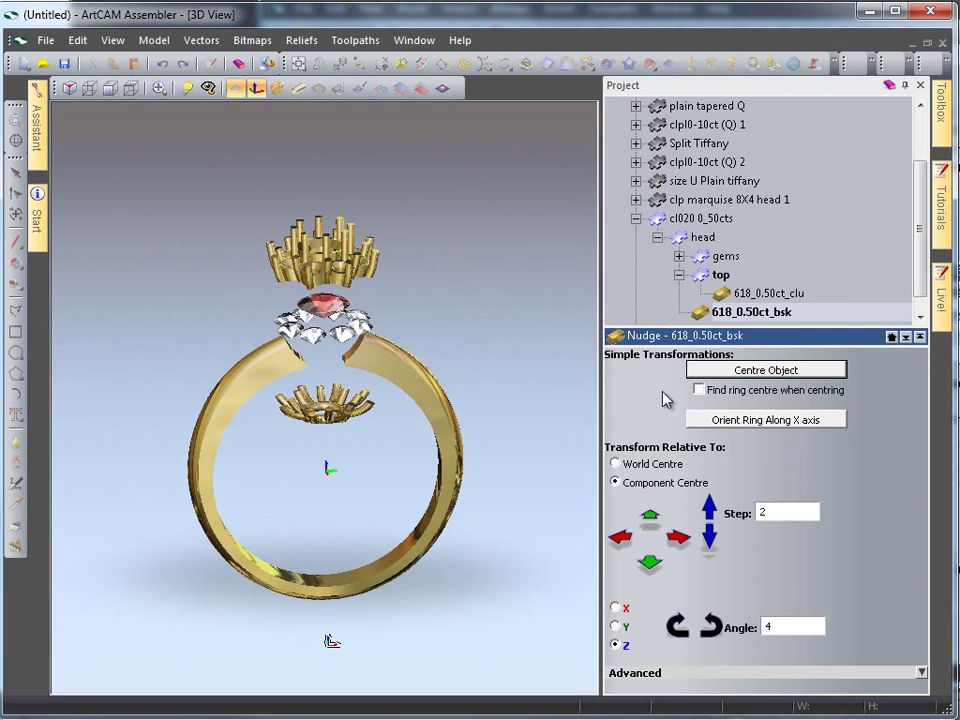
left_click(708, 507)
left_click(711, 537)
left_click_drag(340, 440, 504, 405)
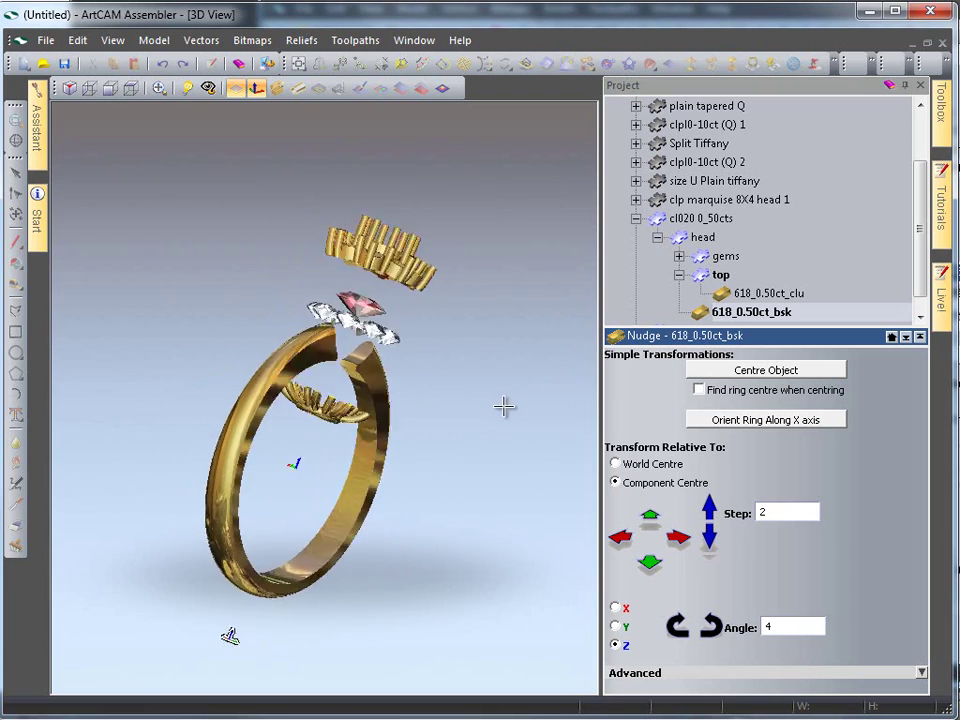